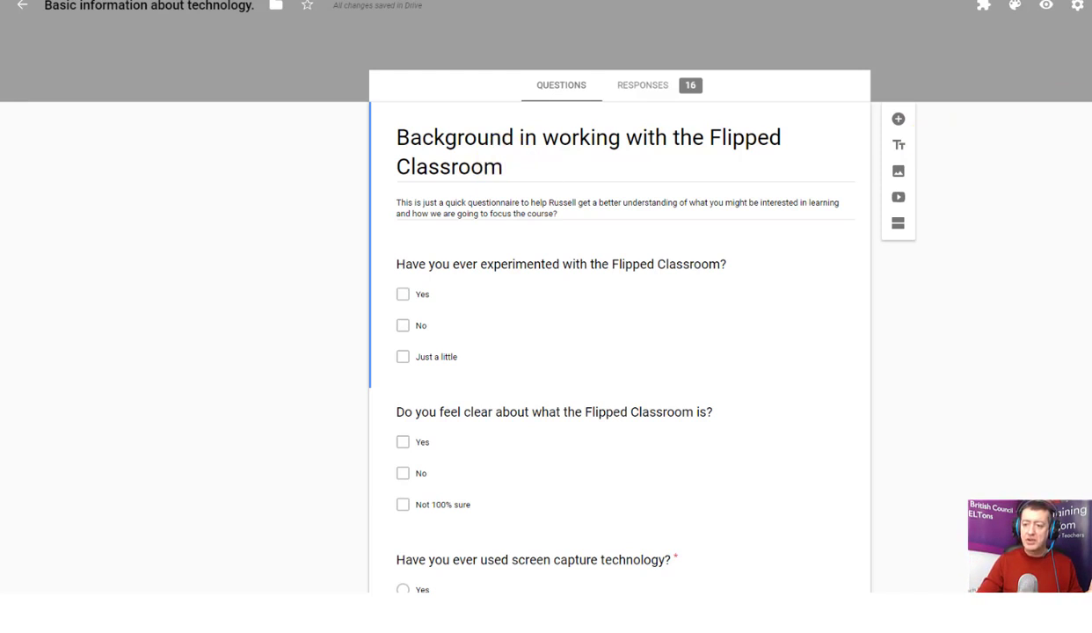
# Check the questionnaire's sending options and review the summary charts of its responses.
pyautogui.click(1086, 2)
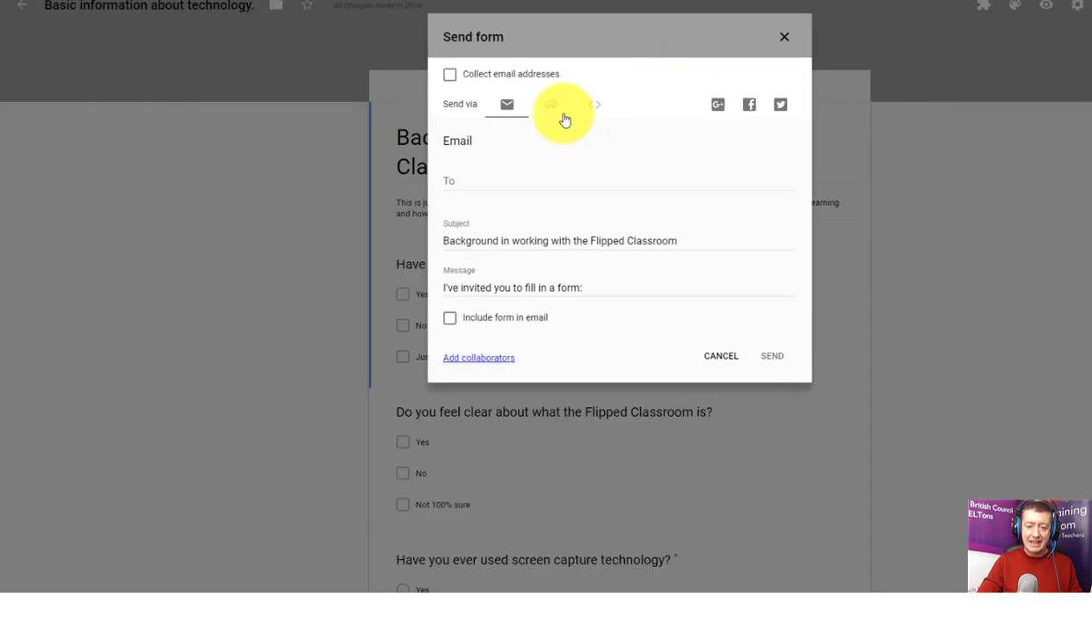
pyautogui.click(784, 37)
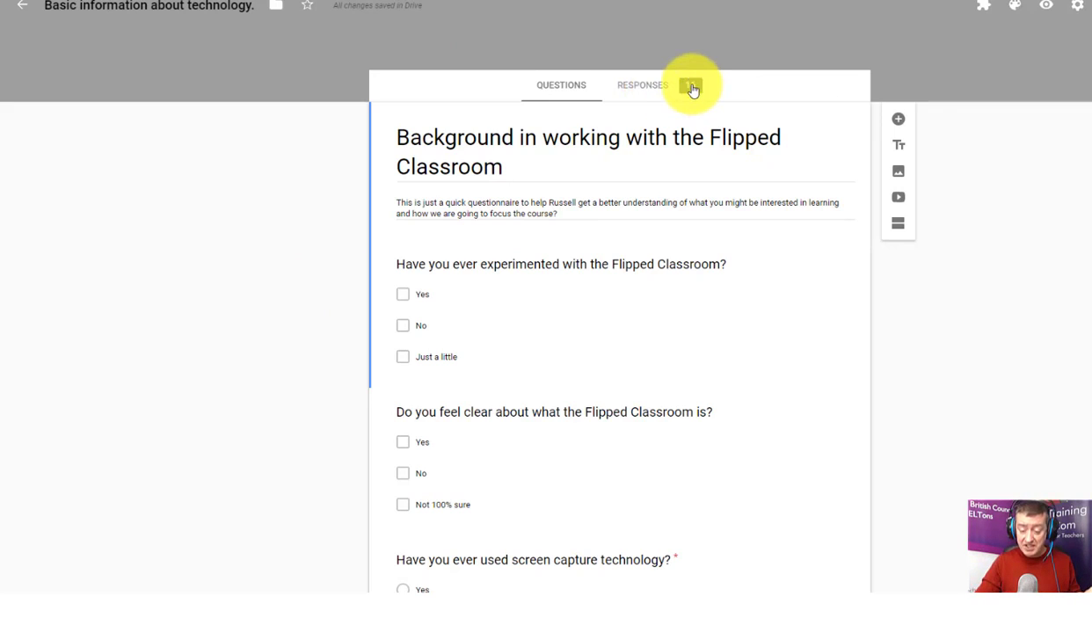
pyautogui.click(655, 92)
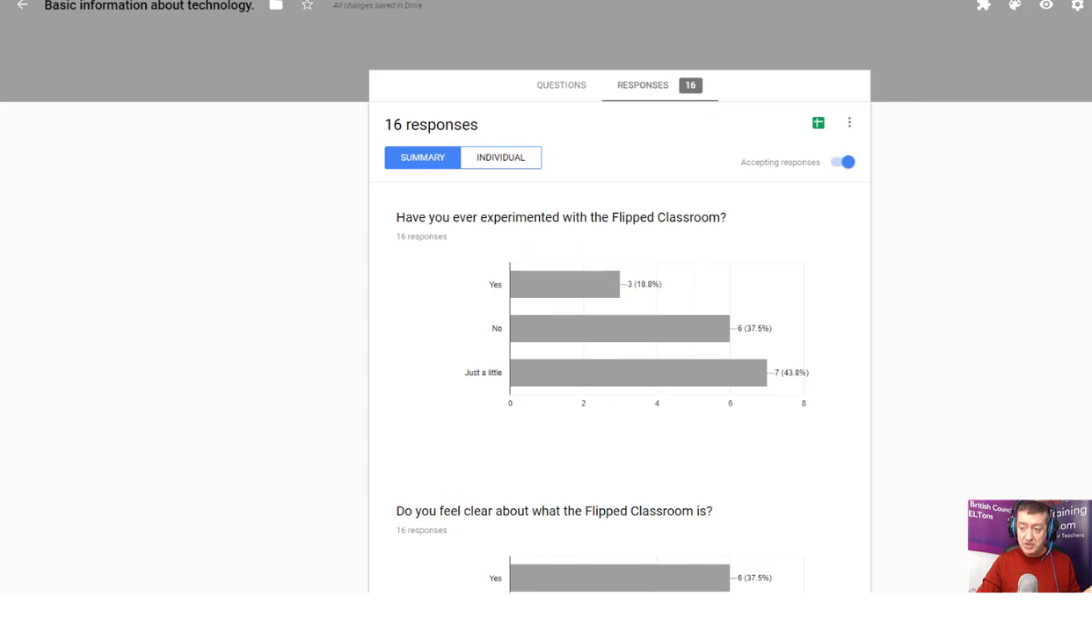
pyautogui.scroll(-5, 620, 351)
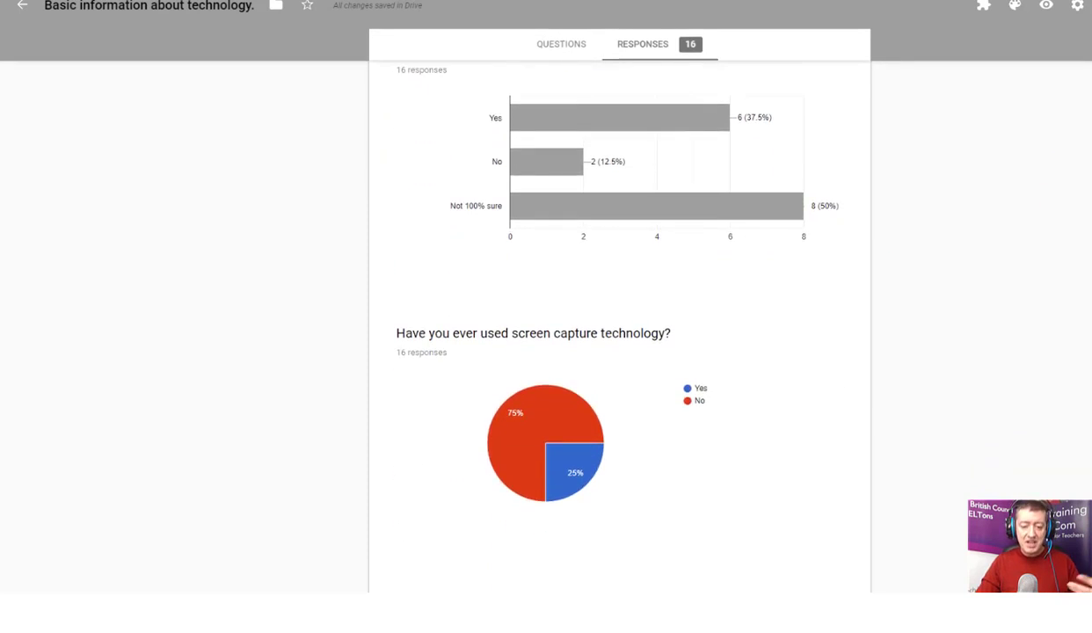
pyautogui.scroll(-6, 620, 352)
pyautogui.scroll(-8, 620, 352)
pyautogui.scroll(-4, 620, 352)
pyautogui.scroll(20, 620, 352)
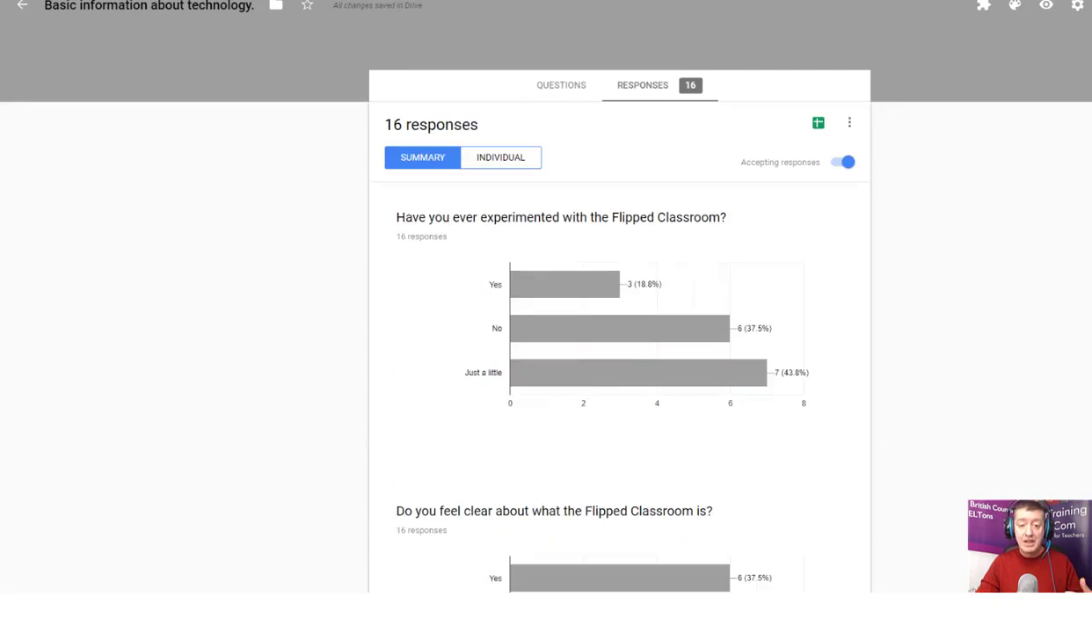
pyautogui.click(561, 88)
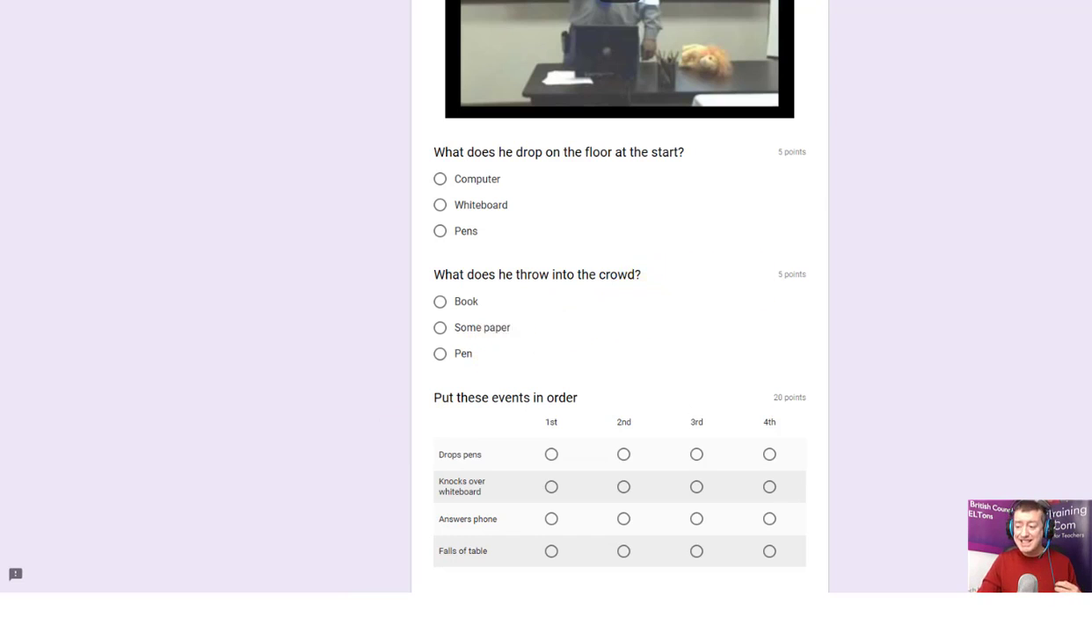
# Answer the video quiz's two multiple-choice questions with Pens for the dropped item and Book for the thrown item.
pyautogui.scroll(3, 619, 264)
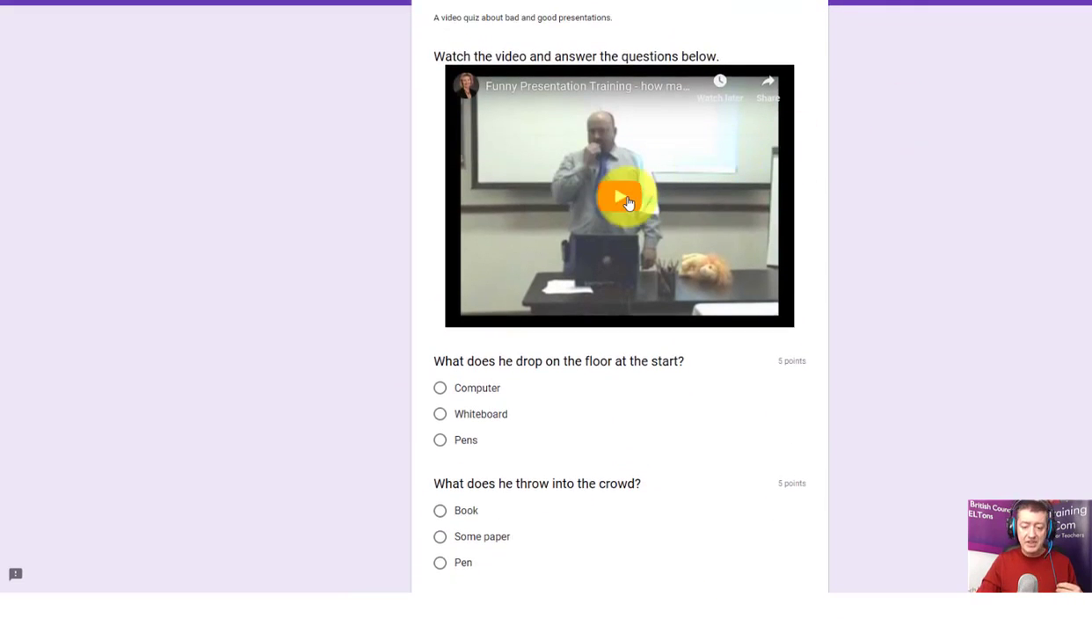
pyautogui.click(442, 441)
pyautogui.click(440, 511)
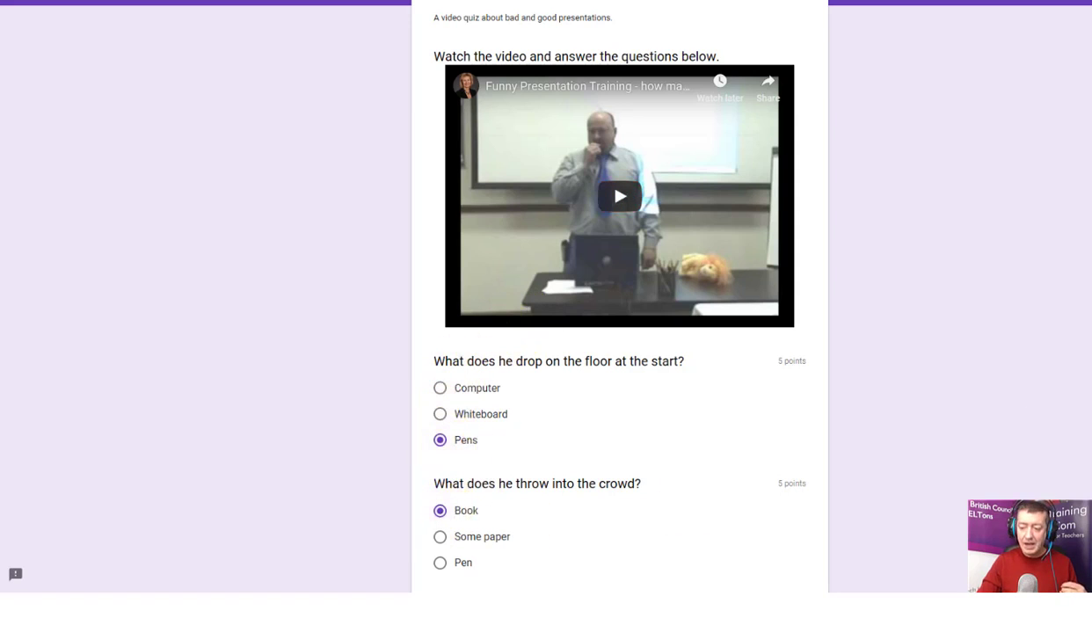
pyautogui.scroll(-1, 833, 282)
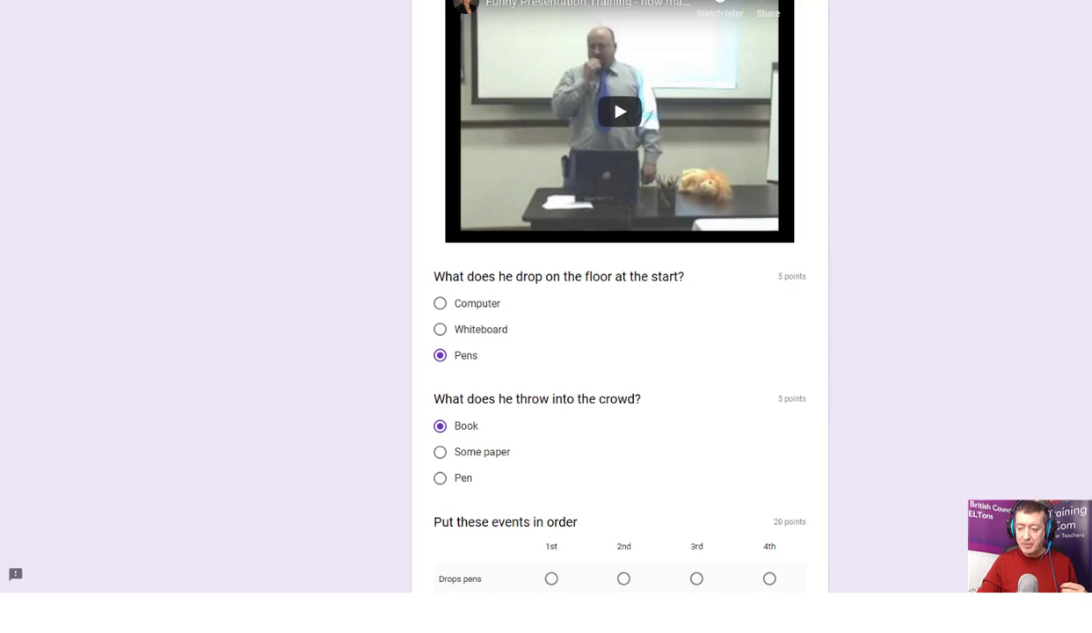
# Mark all four events in the ordering question as 4th and submit the quiz.
pyautogui.scroll(-3, 871, 353)
pyautogui.click(769, 346)
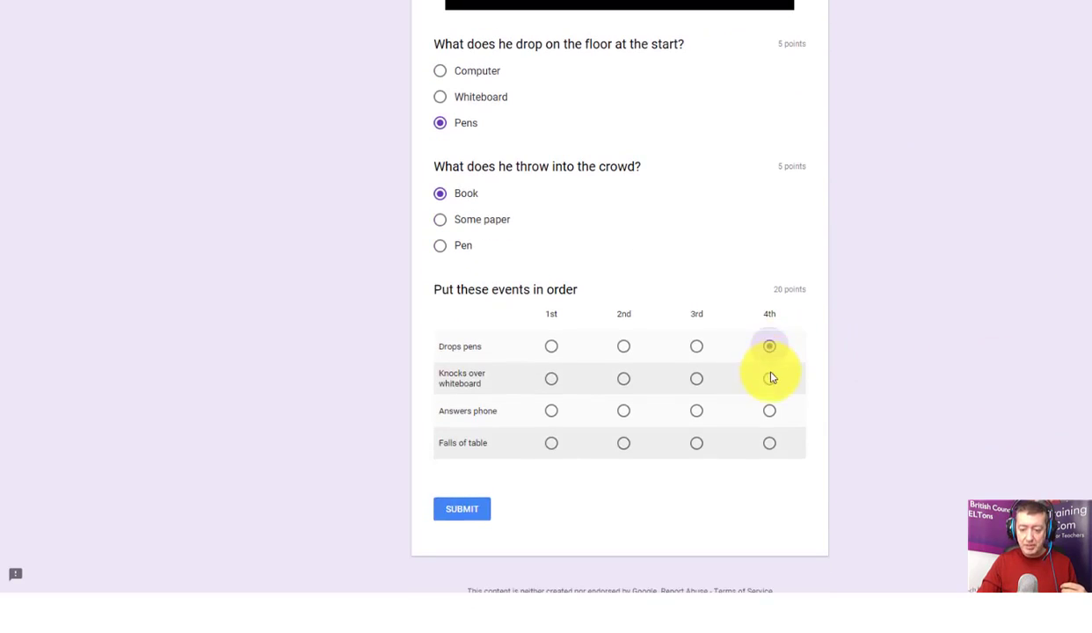
pyautogui.click(769, 379)
pyautogui.click(769, 412)
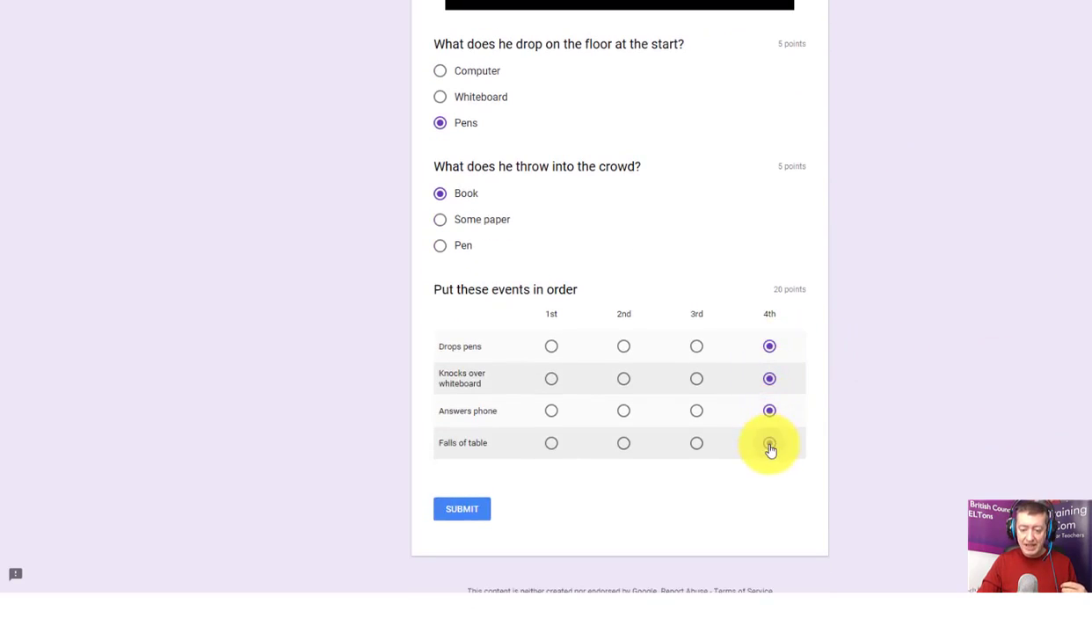
pyautogui.click(770, 443)
pyautogui.click(450, 515)
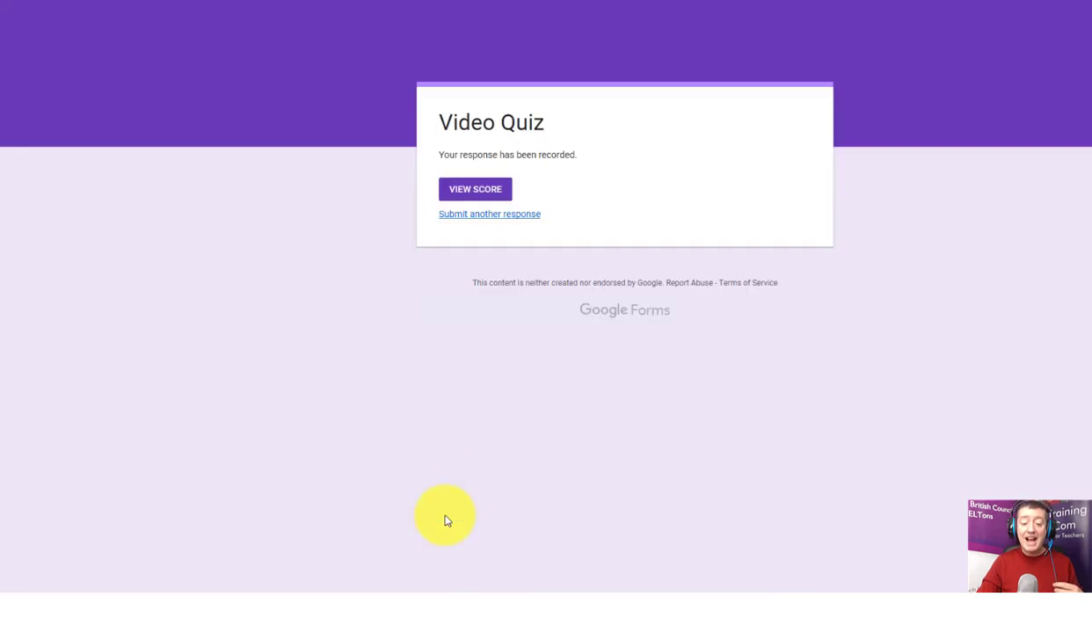
# View the quiz score with the feedback on each answer, and open the responses collected for Video Quiz.
pyautogui.click(472, 189)
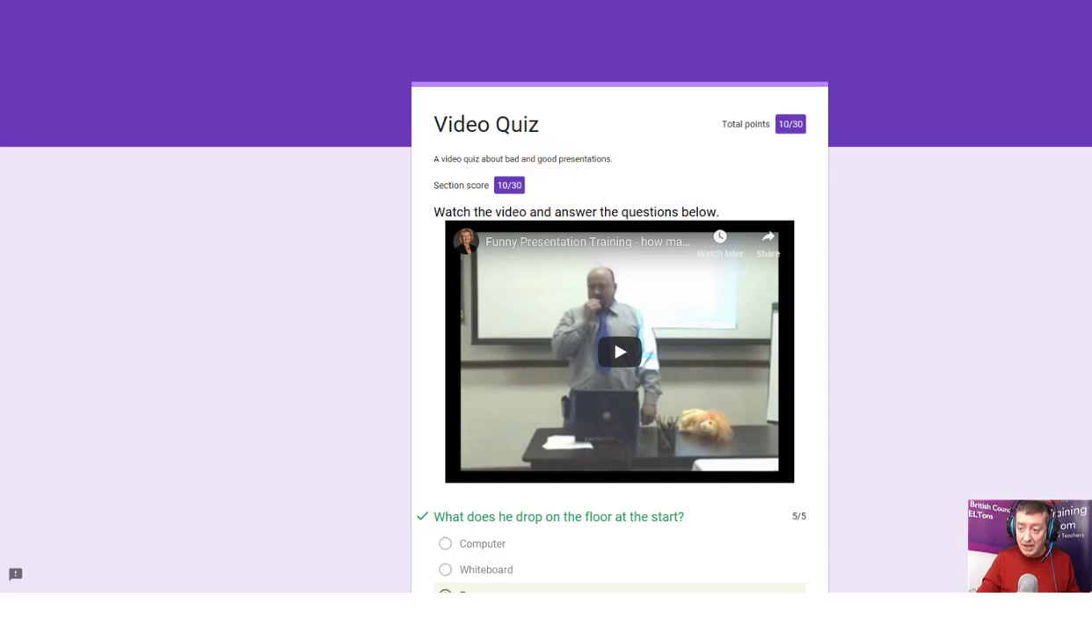
pyautogui.scroll(-3, 620, 352)
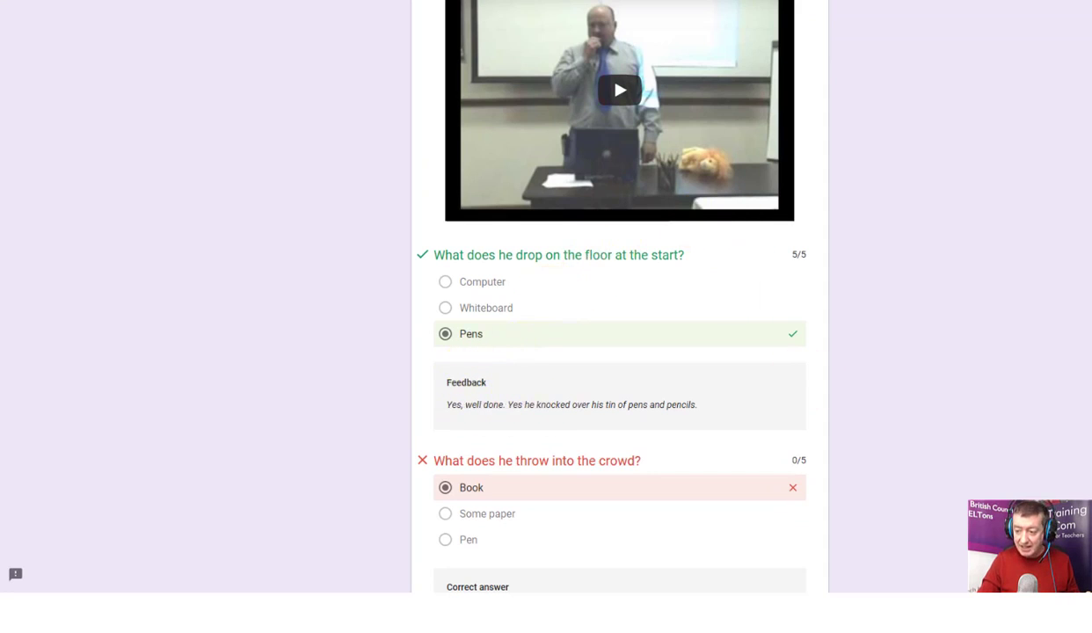
pyautogui.scroll(-2, 620, 351)
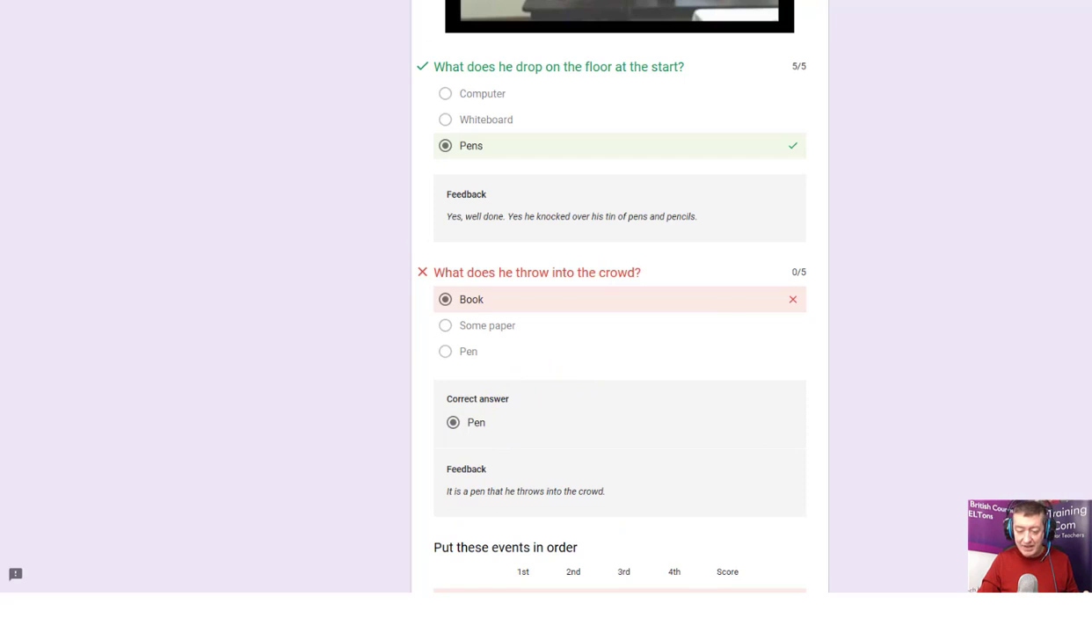
pyautogui.scroll(-3, 620, 352)
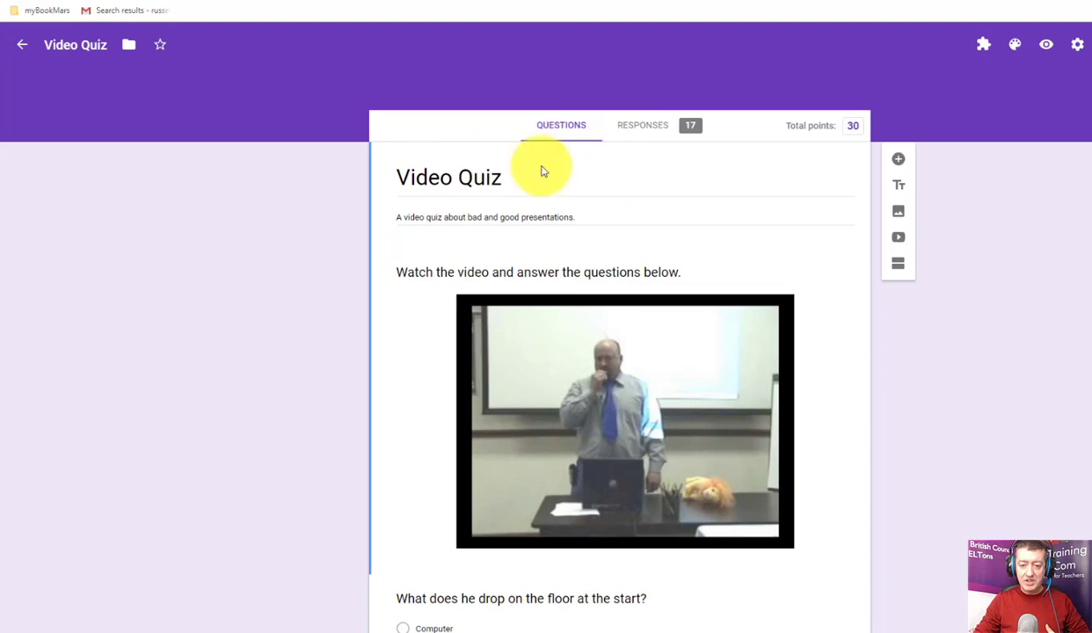
pyautogui.click(643, 128)
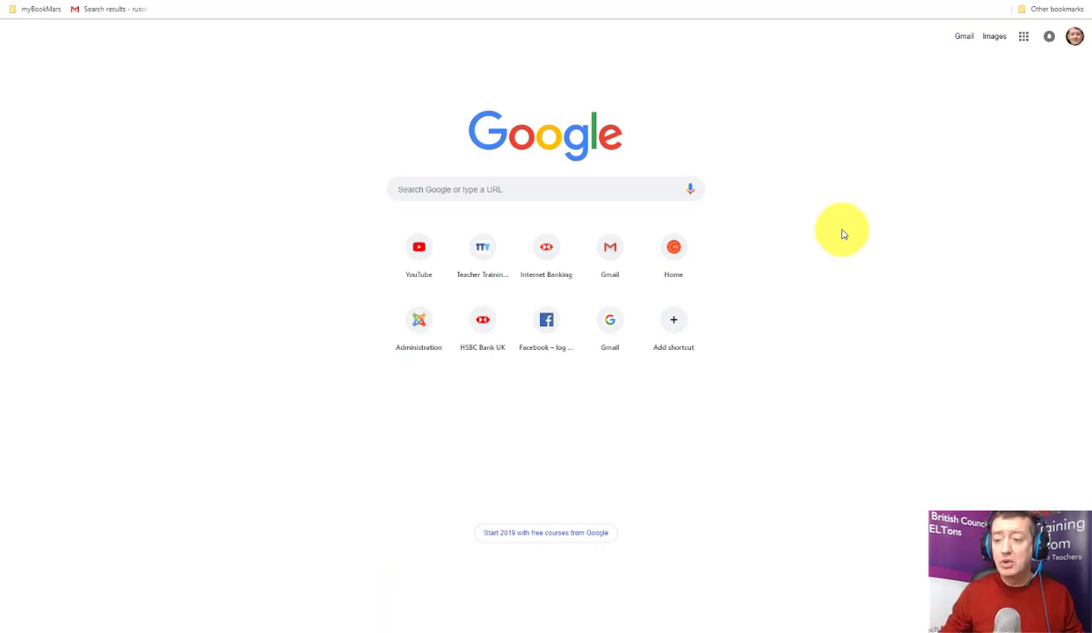
# Go to Google Drive and create a new blank Google Form.
pyautogui.click(1024, 39)
pyautogui.click(994, 209)
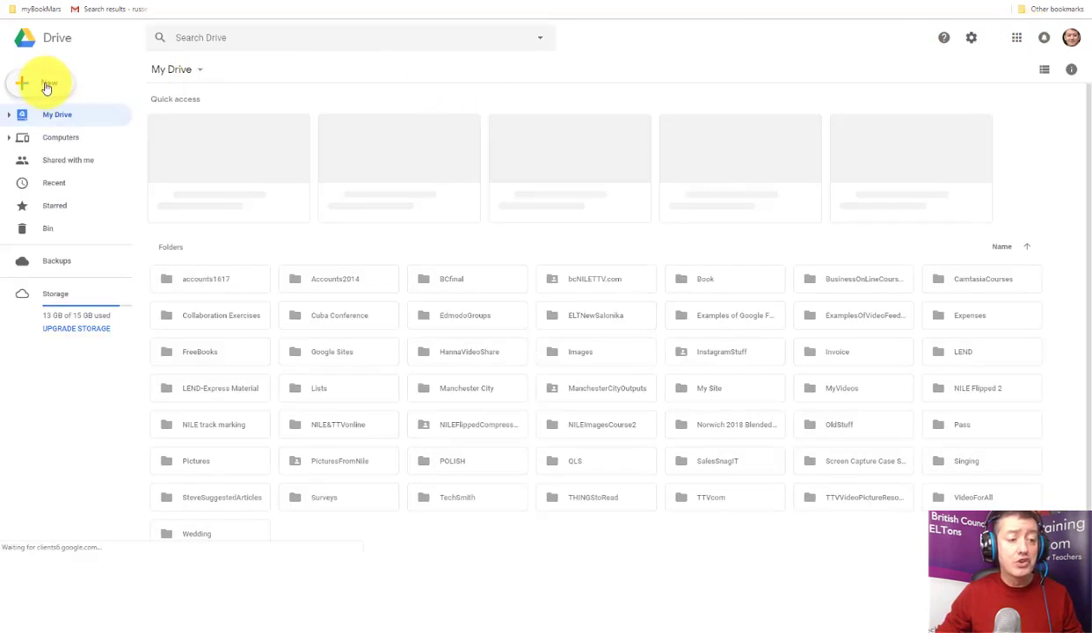
pyautogui.click(51, 87)
pyautogui.moveTo(56, 221)
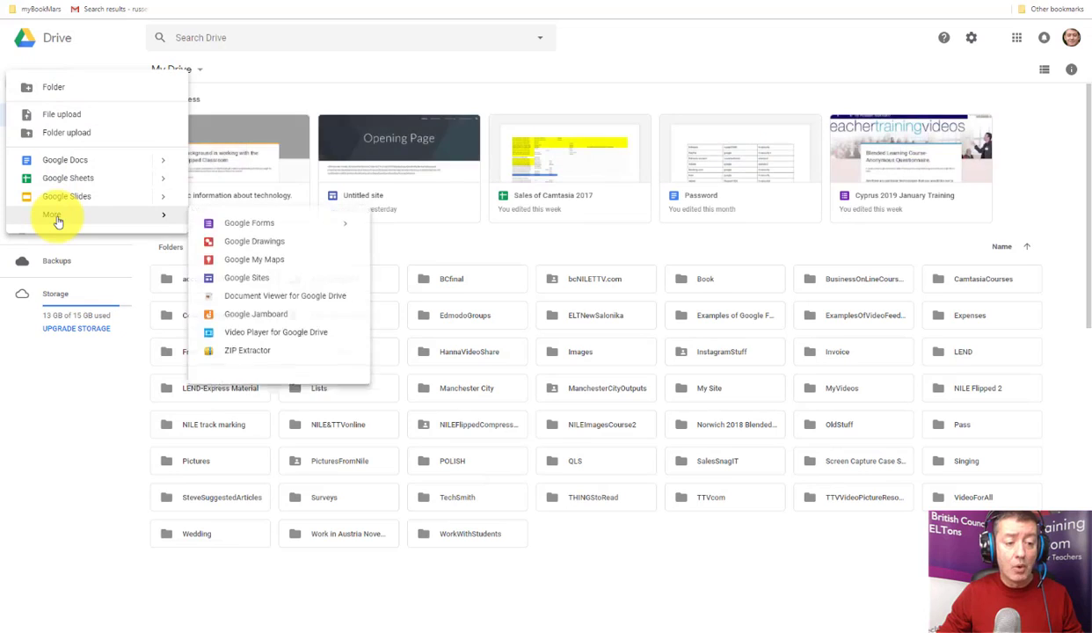
pyautogui.click(239, 223)
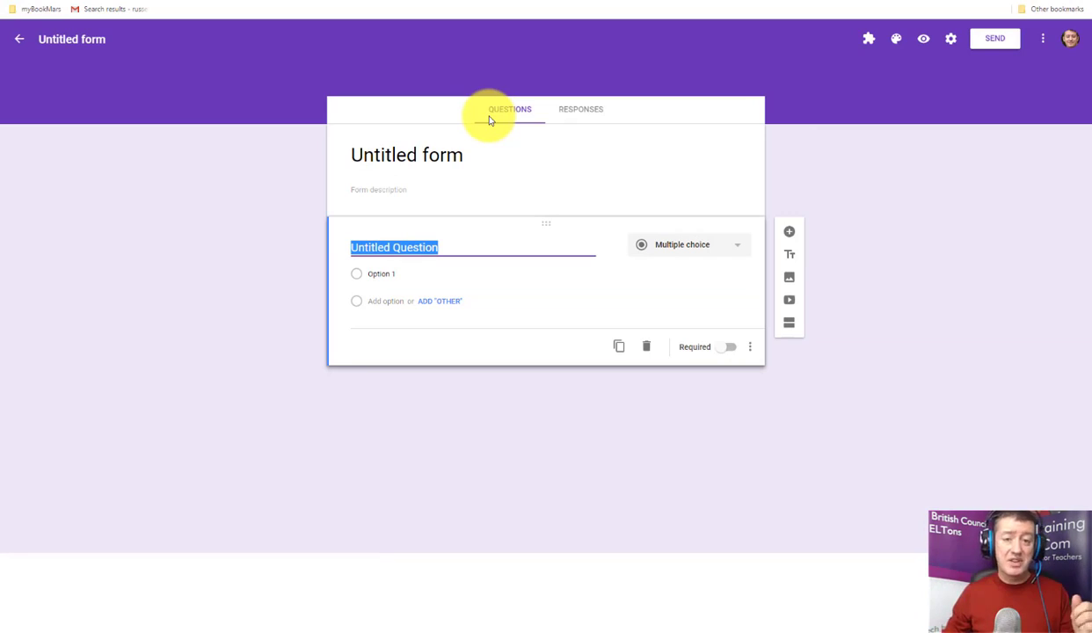
# Turn the blank form into a quiz in its settings and save the change.
pyautogui.click(951, 40)
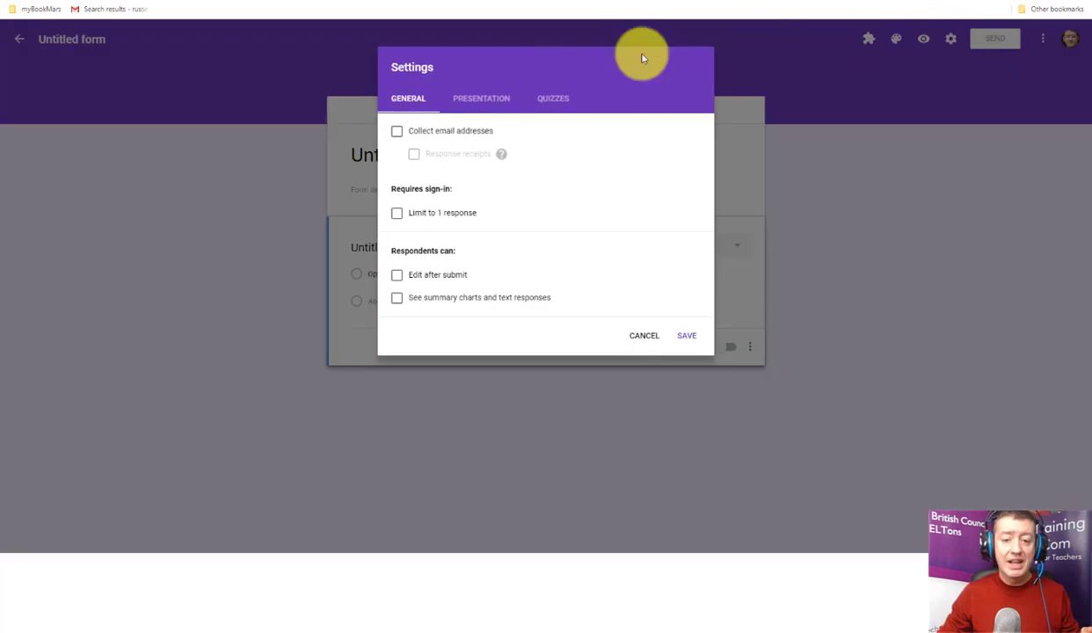
pyautogui.click(561, 99)
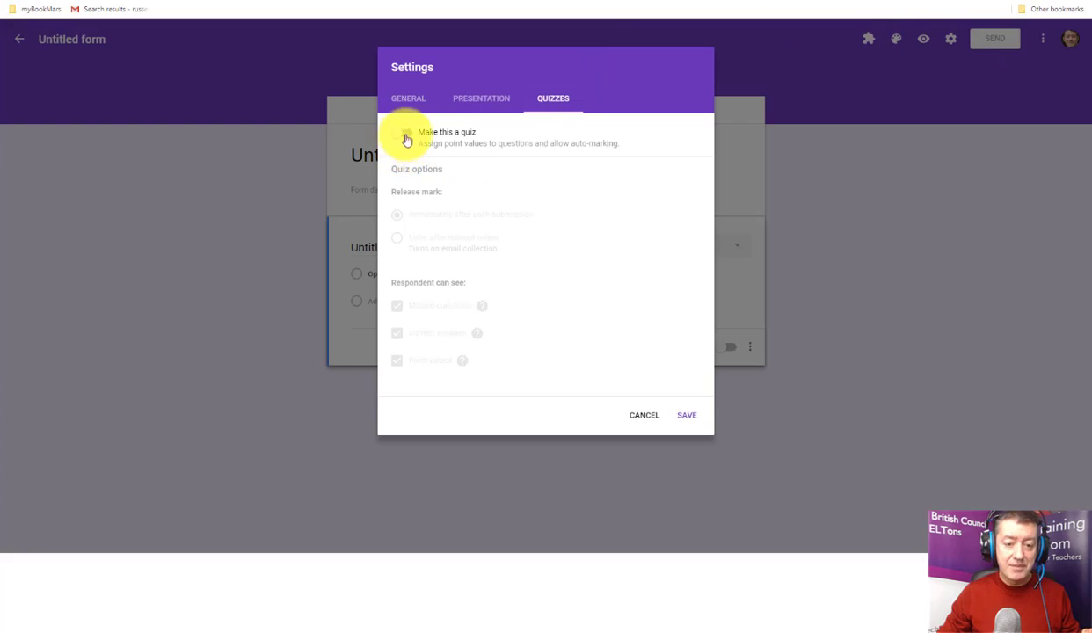
pyautogui.click(407, 134)
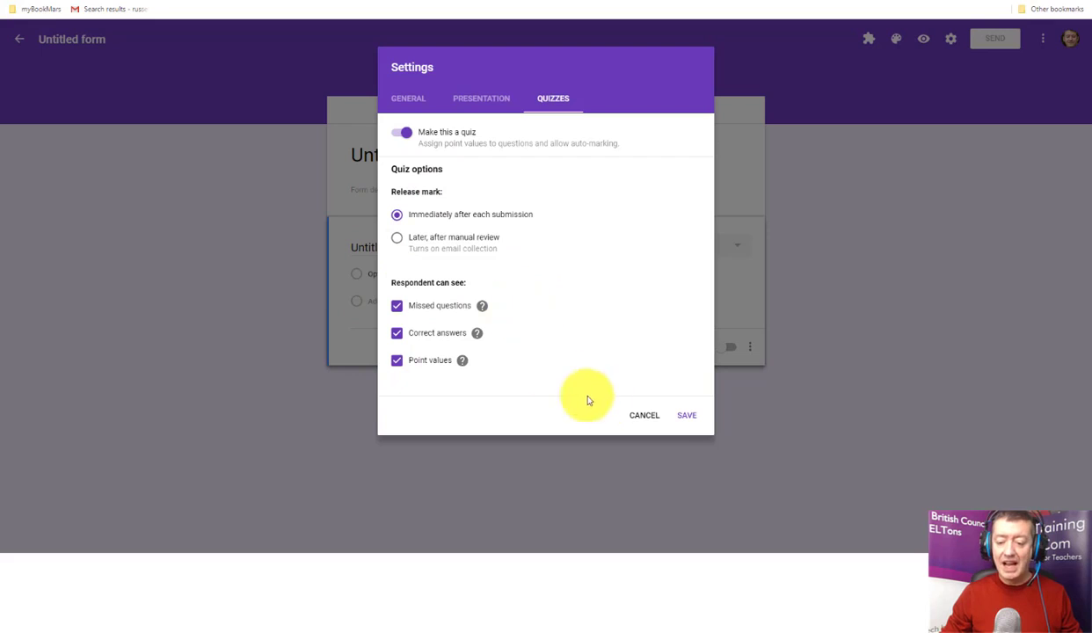
pyautogui.click(683, 416)
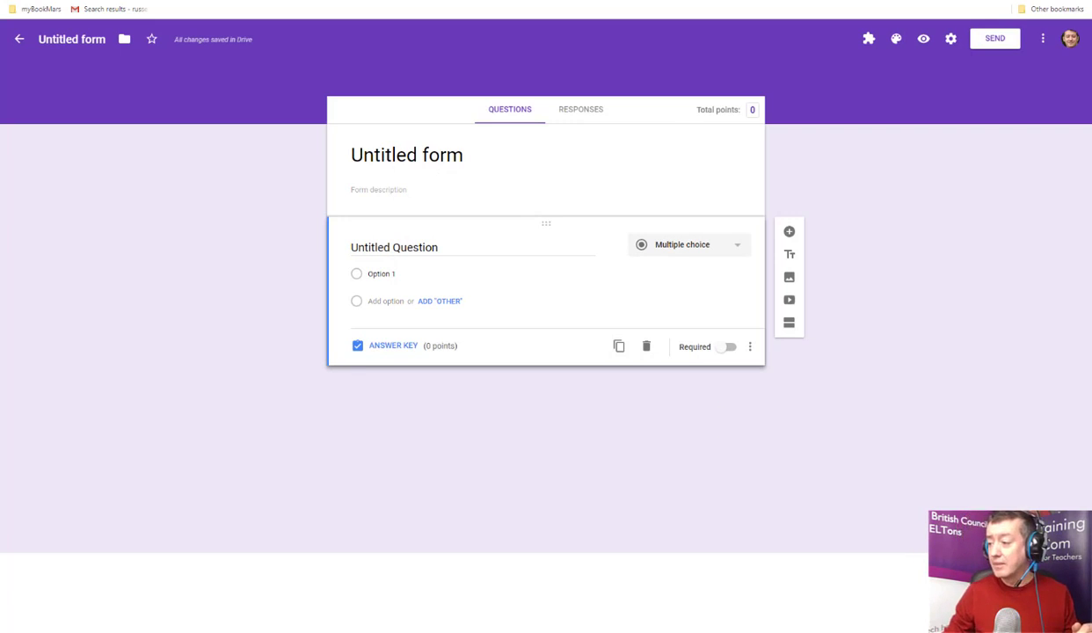
# Title the form Video Quiz 2 and apply the same name to the form file.
pyautogui.click(458, 155)
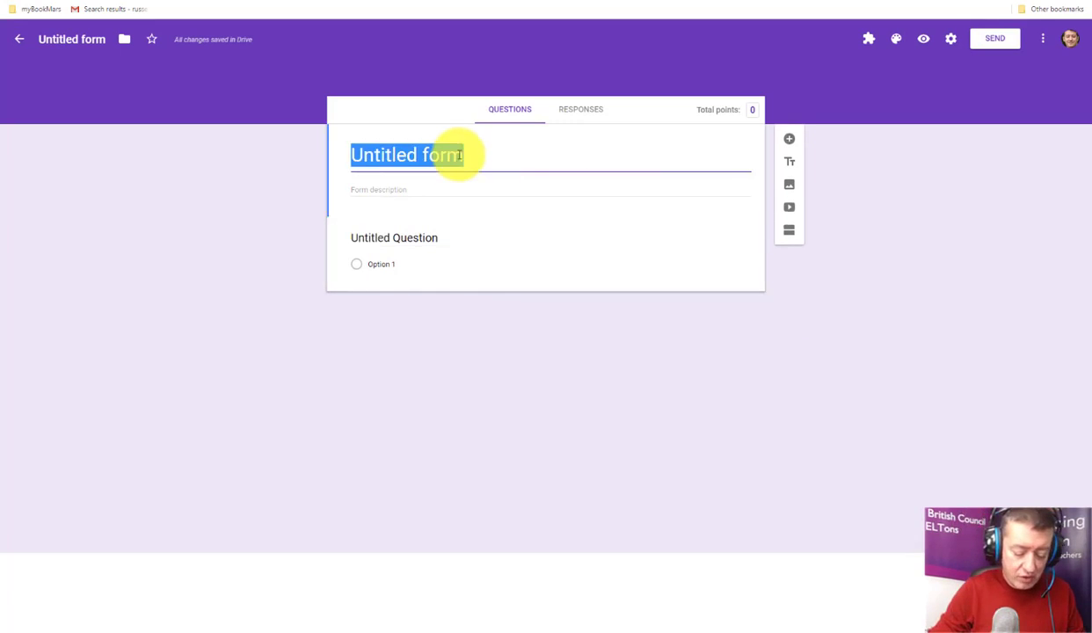
pyautogui.write('Vide')
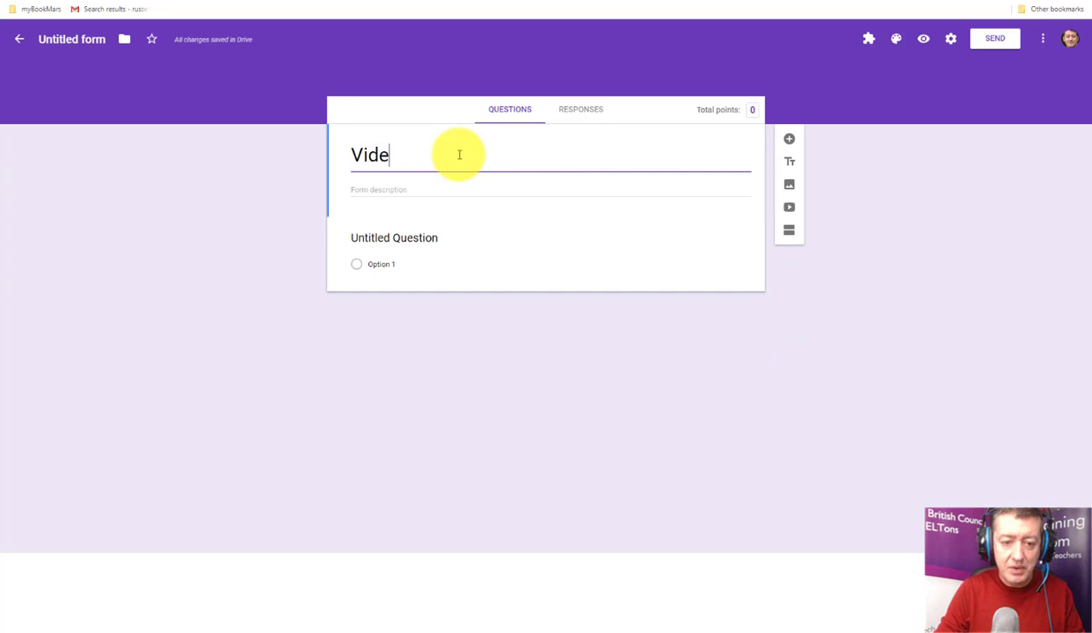
pyautogui.write('o Quiz 2')
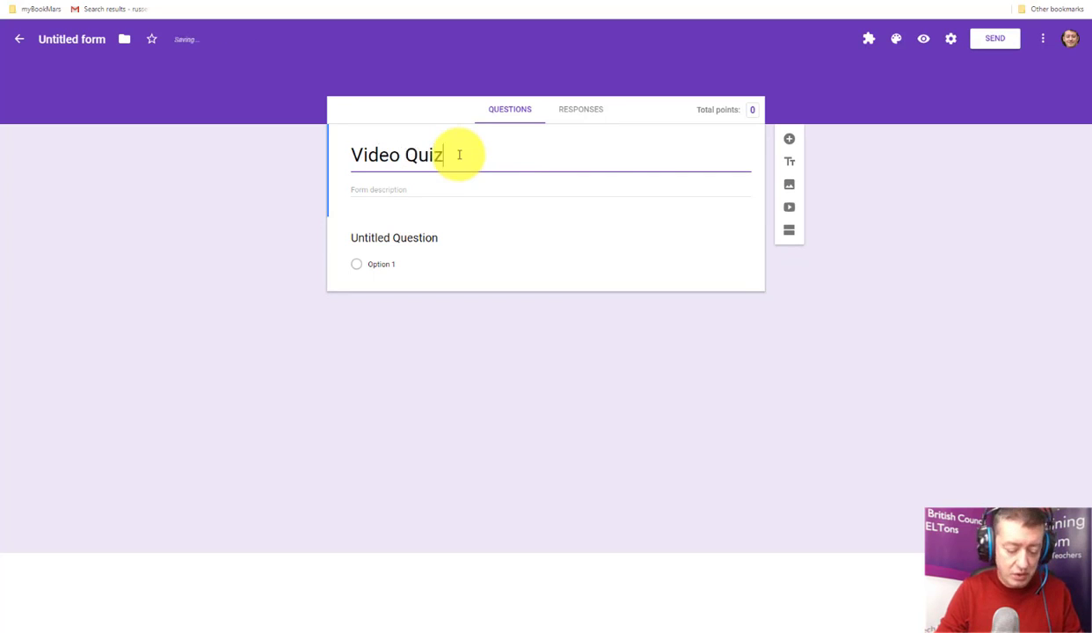
pyautogui.click(74, 39)
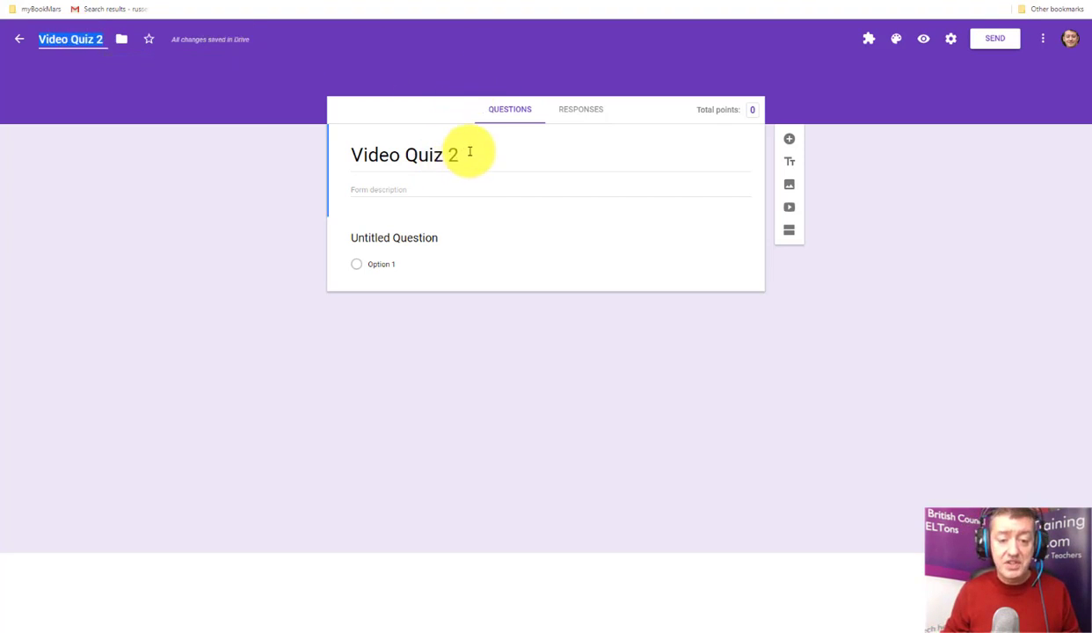
pyautogui.moveTo(463, 154); pyautogui.dragTo(373, 114)
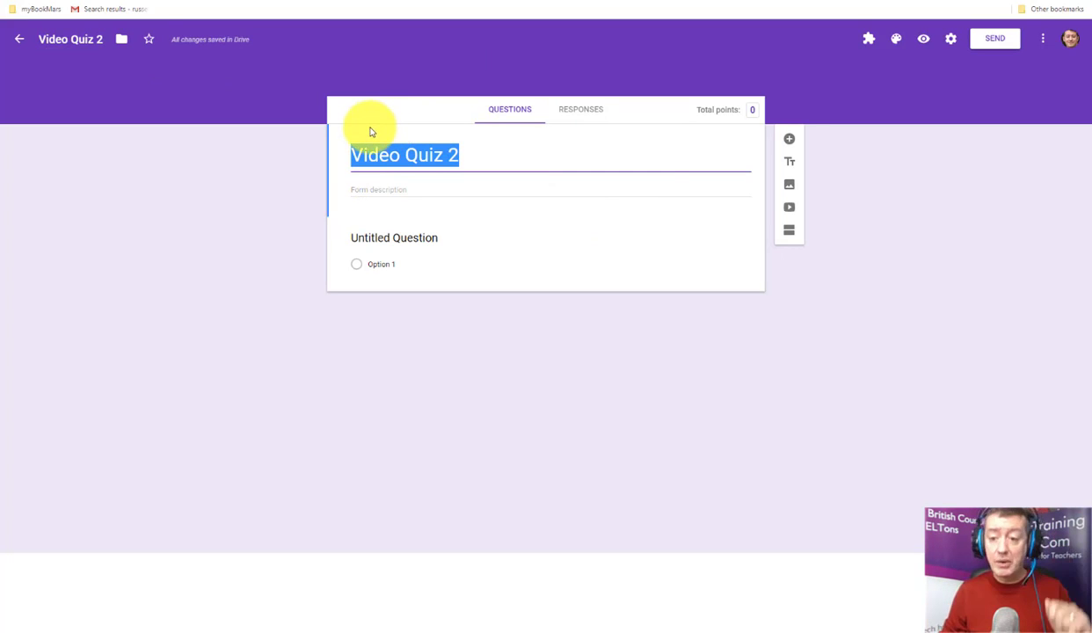
# Search YouTube for "Funny presentation" and insert the video "Funny Presentation Training - how many errors can you find?" into the form.
pyautogui.click(789, 212)
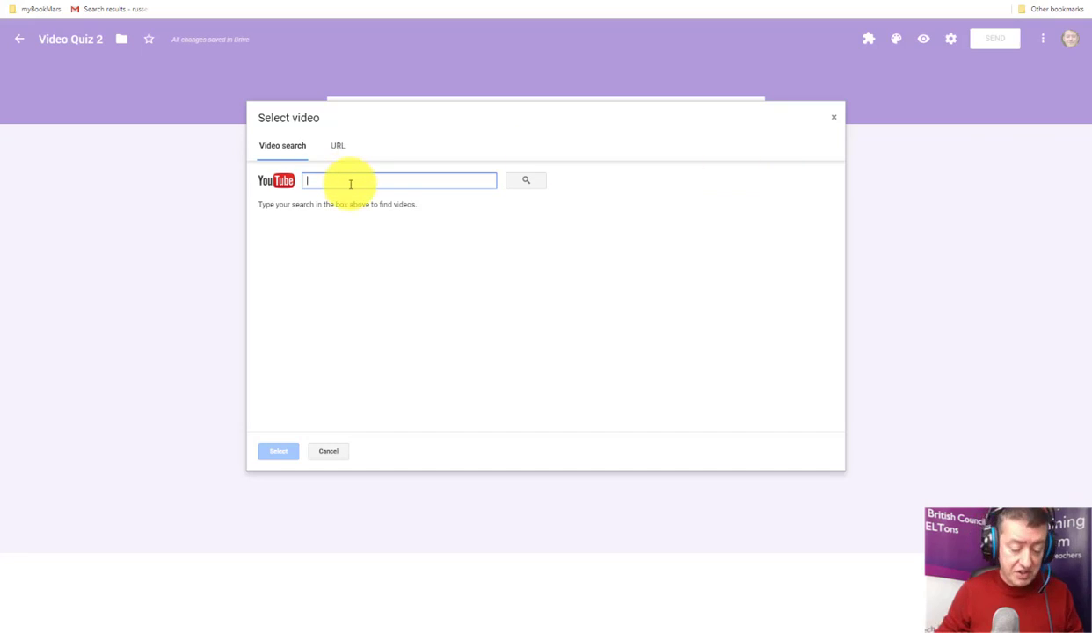
pyautogui.write('Funny presentation')
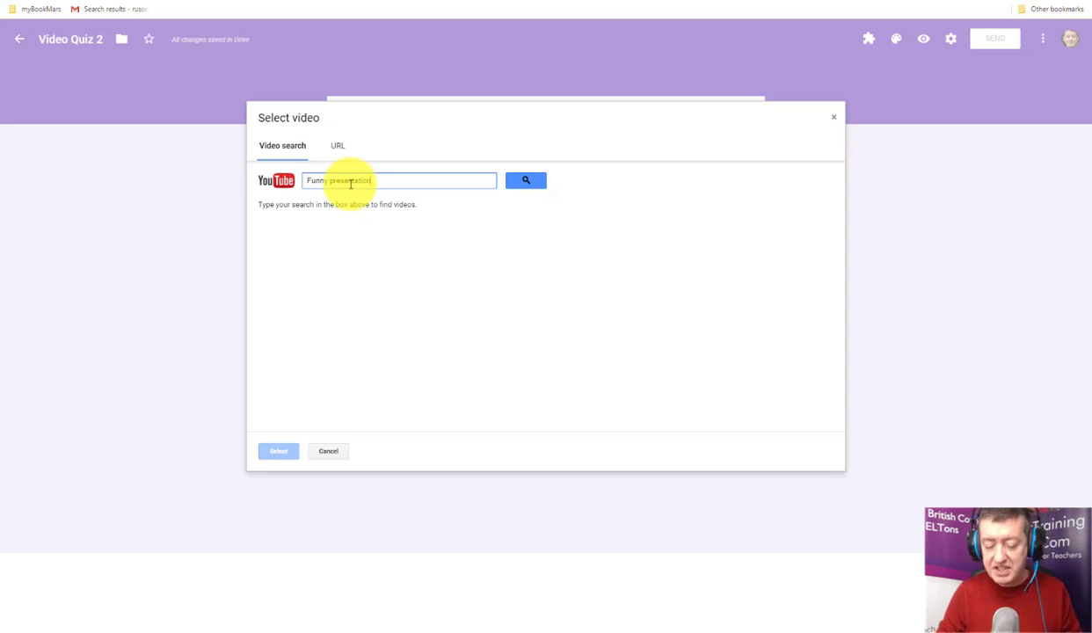
pyautogui.press('Return')
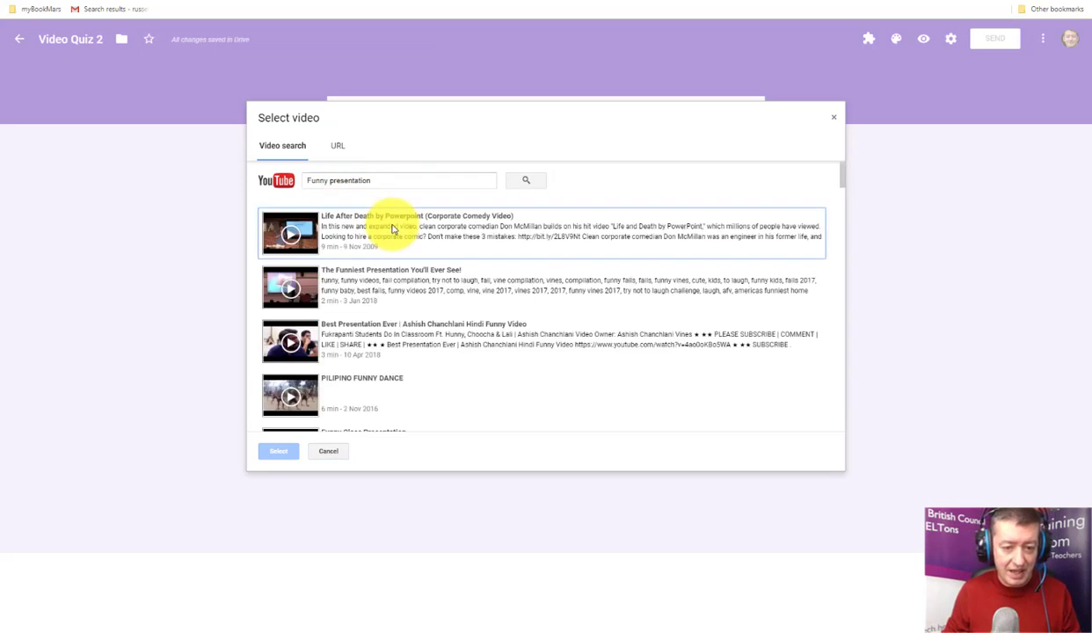
pyautogui.moveTo(844, 186); pyautogui.dragTo(841, 237)
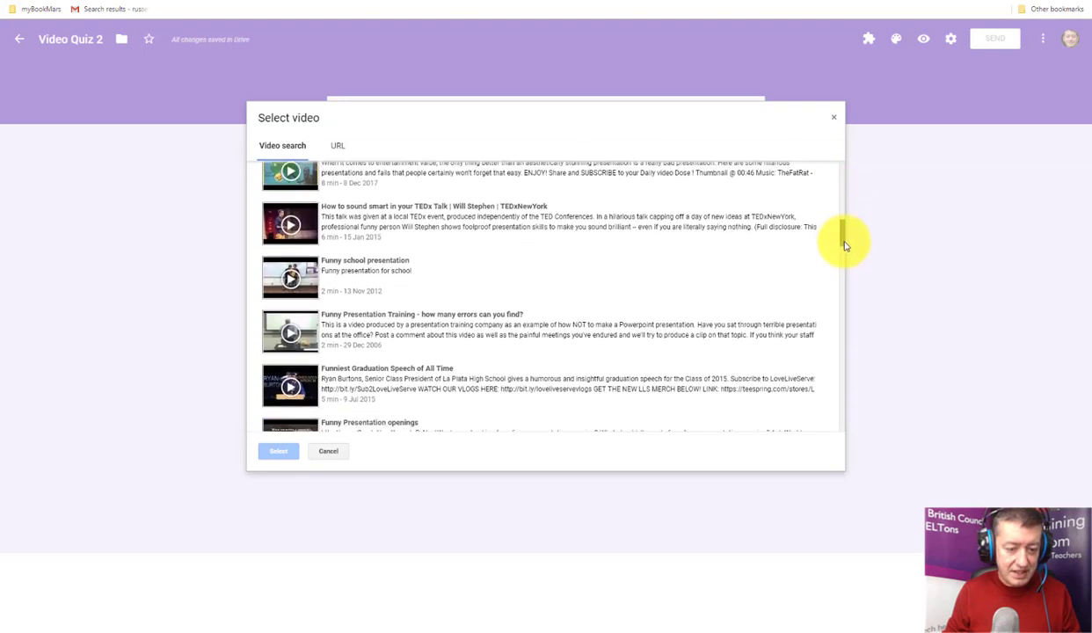
pyautogui.click(295, 300)
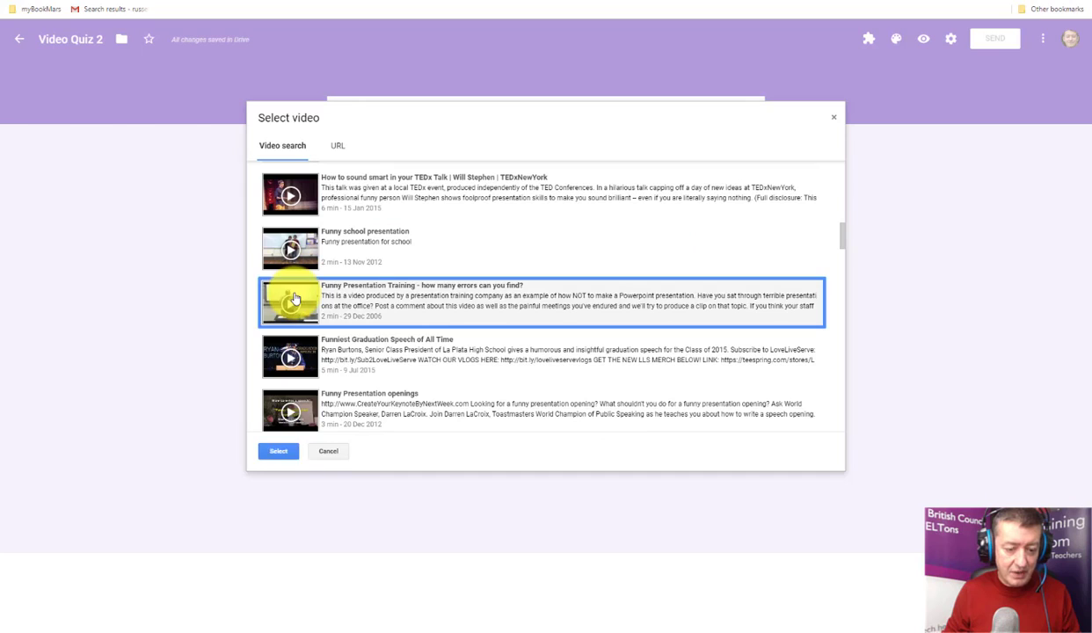
pyautogui.click(280, 451)
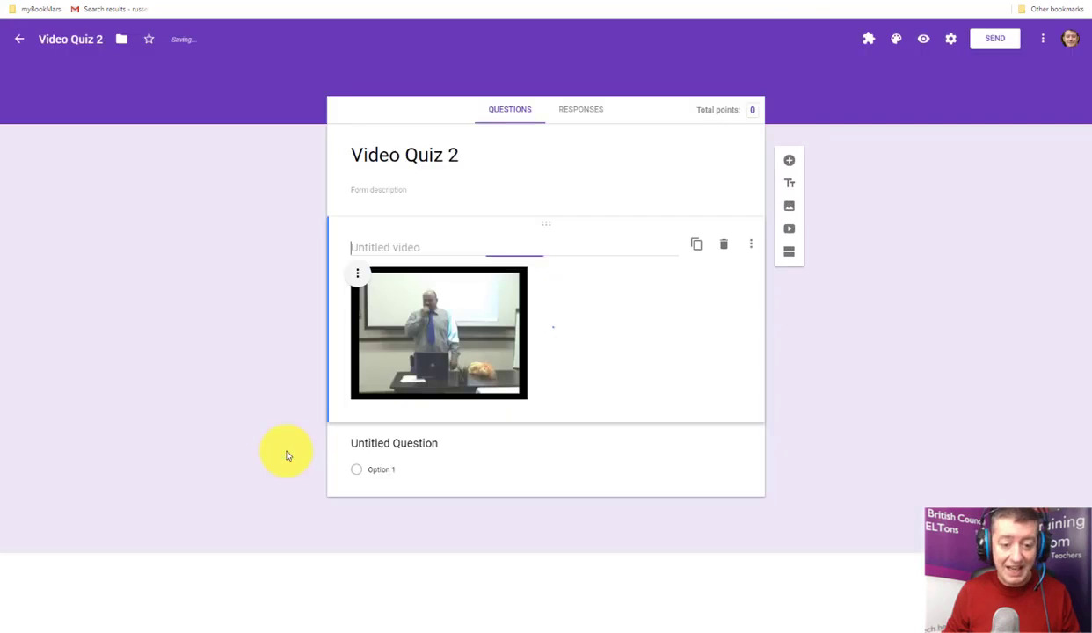
# Centre-align the inserted video in the form and enlarge it.
pyautogui.click(357, 274)
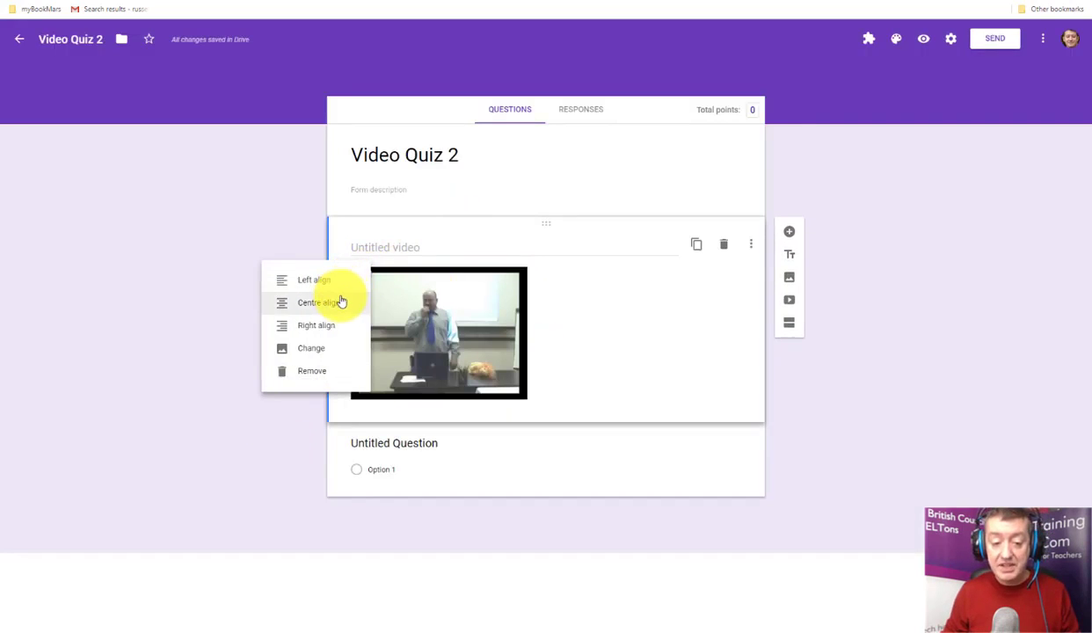
pyautogui.click(314, 308)
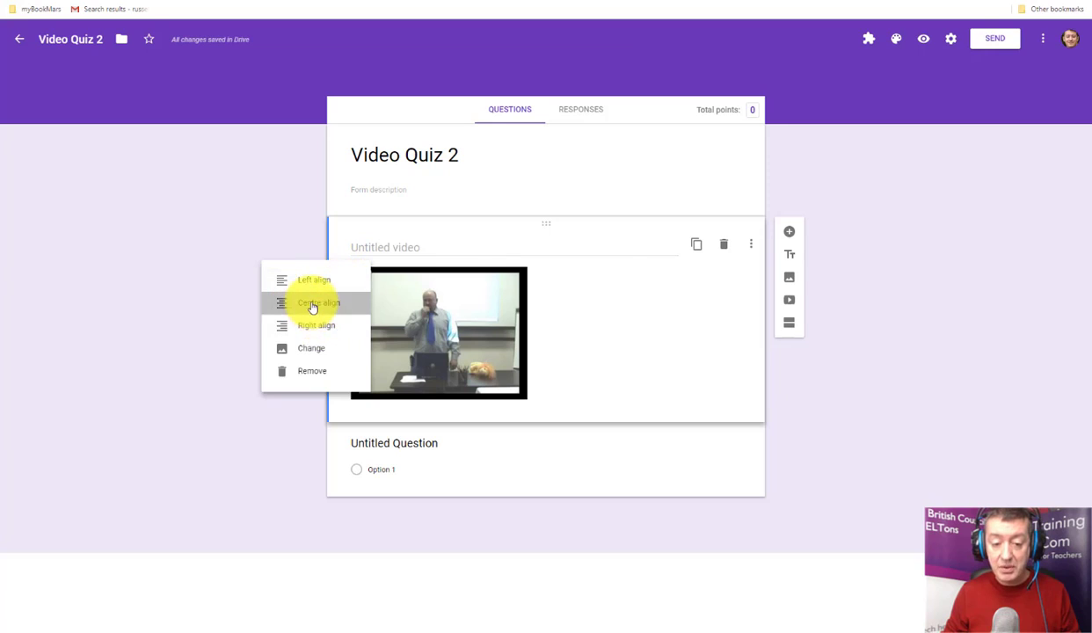
pyautogui.click(601, 377)
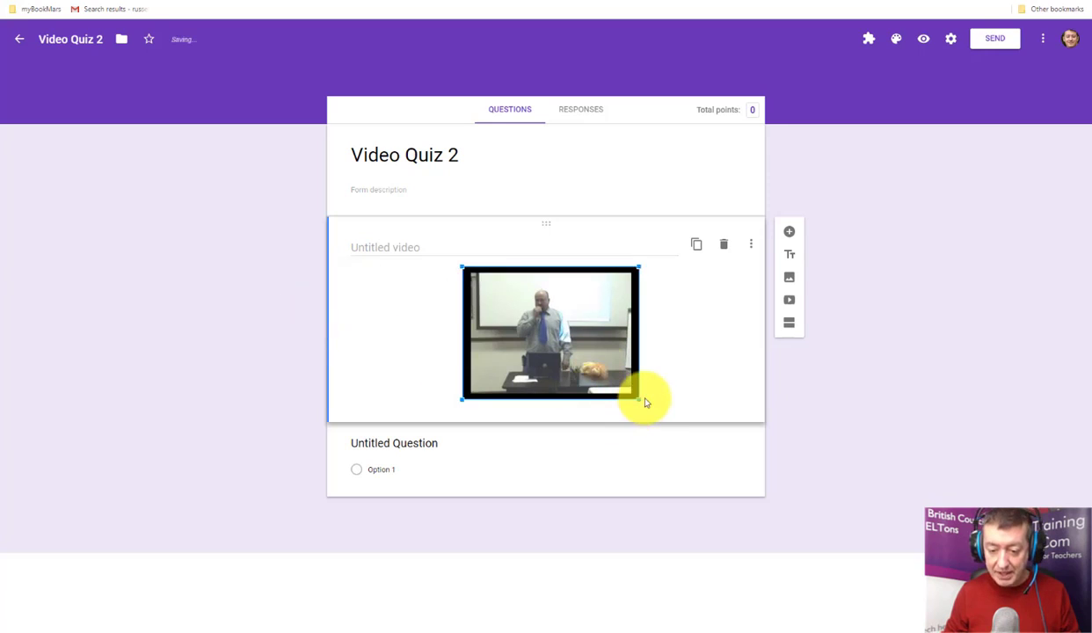
pyautogui.moveTo(639, 398); pyautogui.dragTo(714, 479)
# Title the video "Watch the video and answer the questions below.".
pyautogui.click(425, 248)
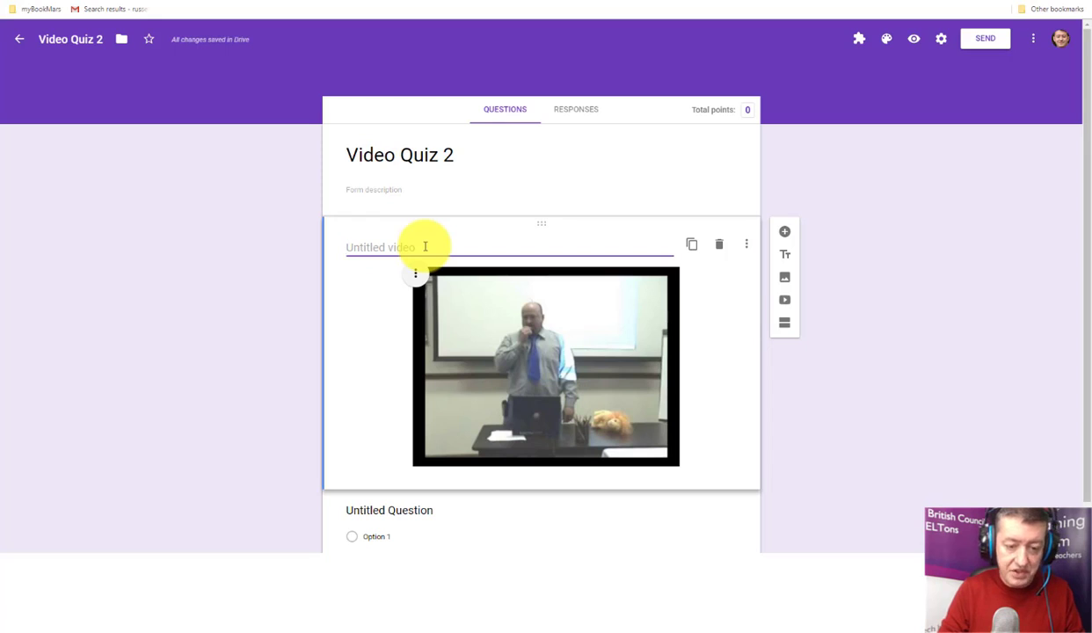
pyautogui.write('Watch the')
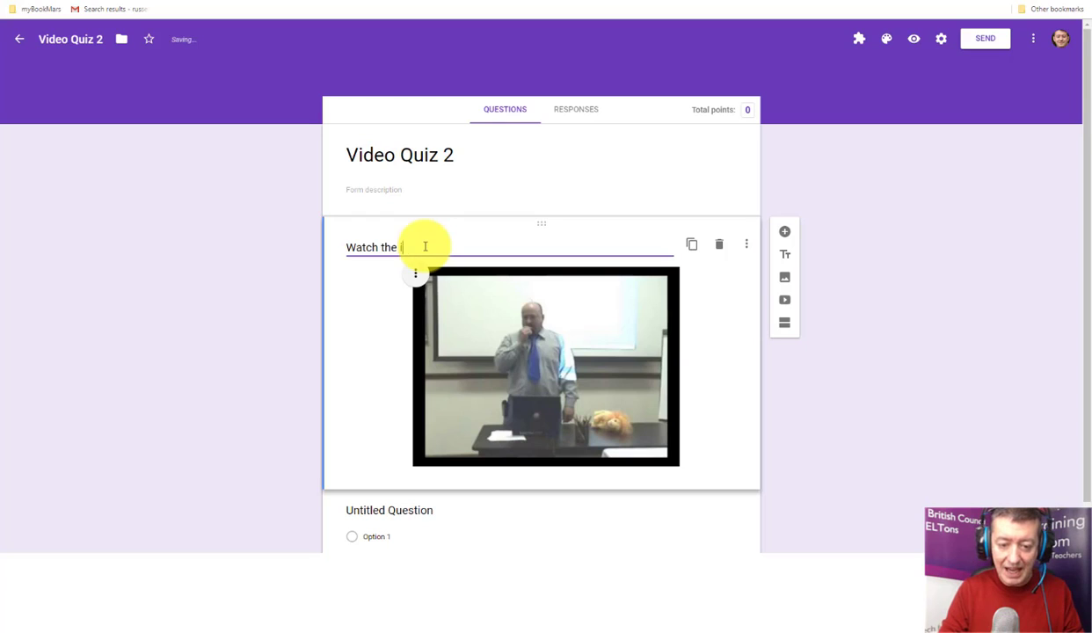
pyautogui.write('video and answer the questions t')
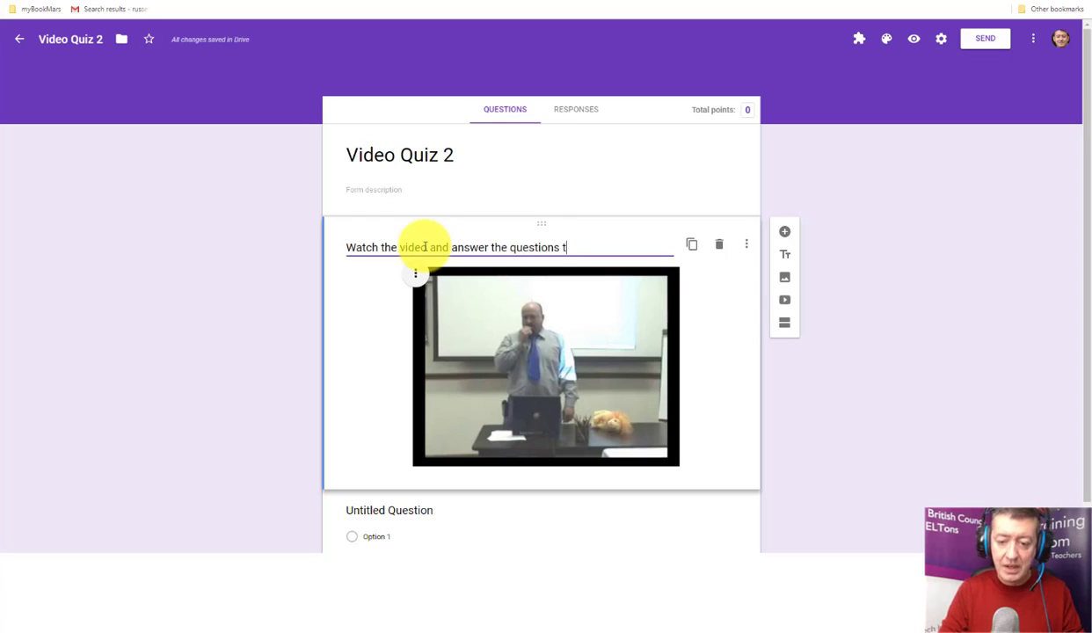
pyautogui.press('BackSpace')
pyautogui.write('below.')
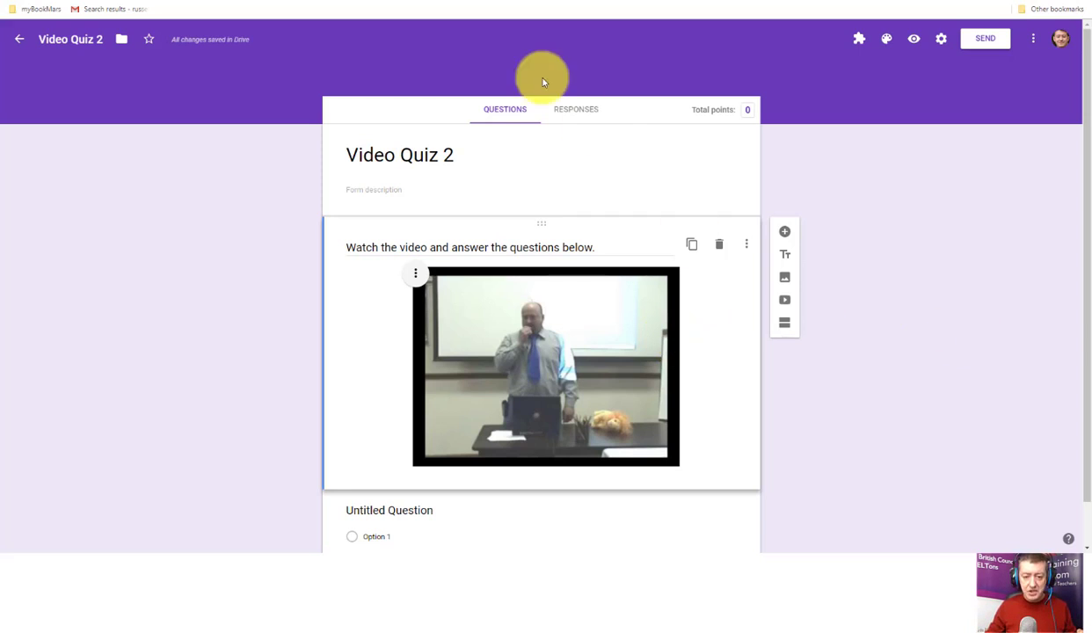
# Add a new question between the form title and the video, and make it a Short answer question.
pyautogui.moveTo(502, 158); pyautogui.dragTo(327, 132)
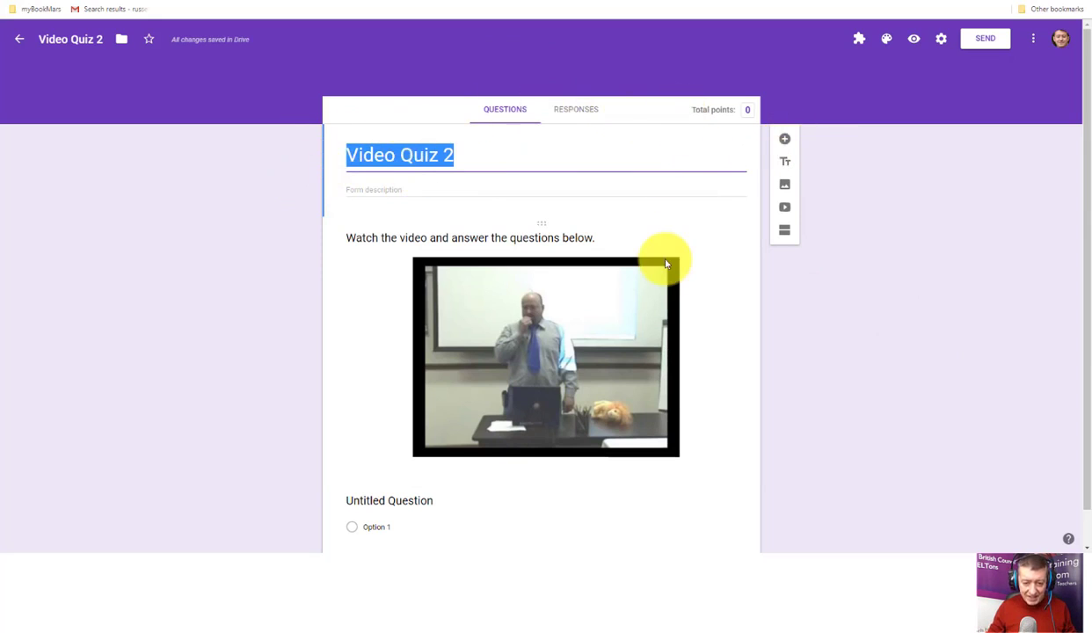
pyautogui.click(786, 141)
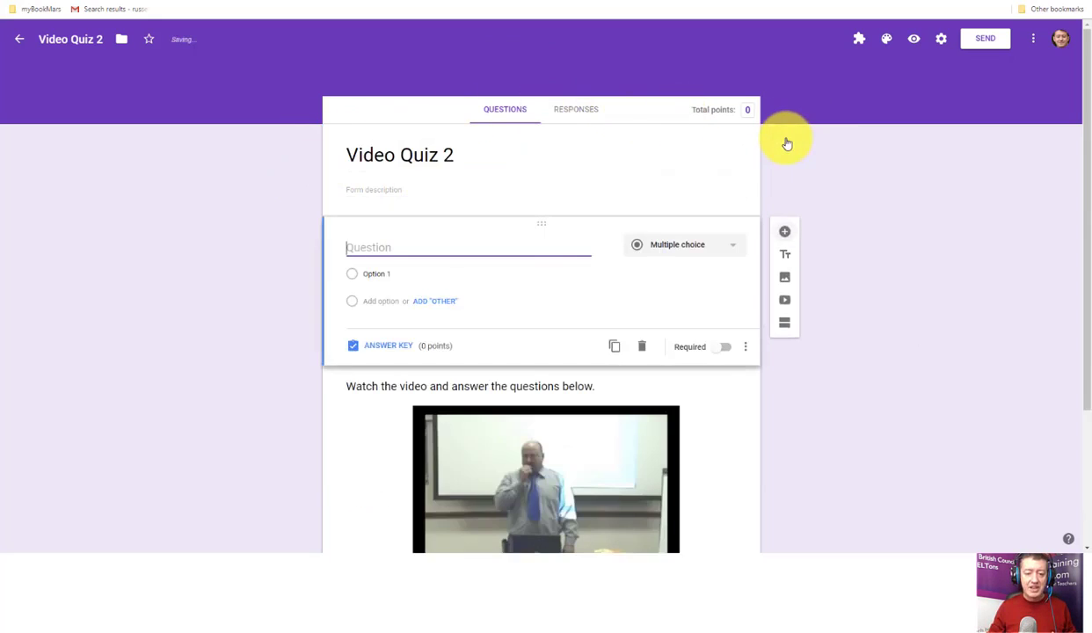
pyautogui.click(719, 245)
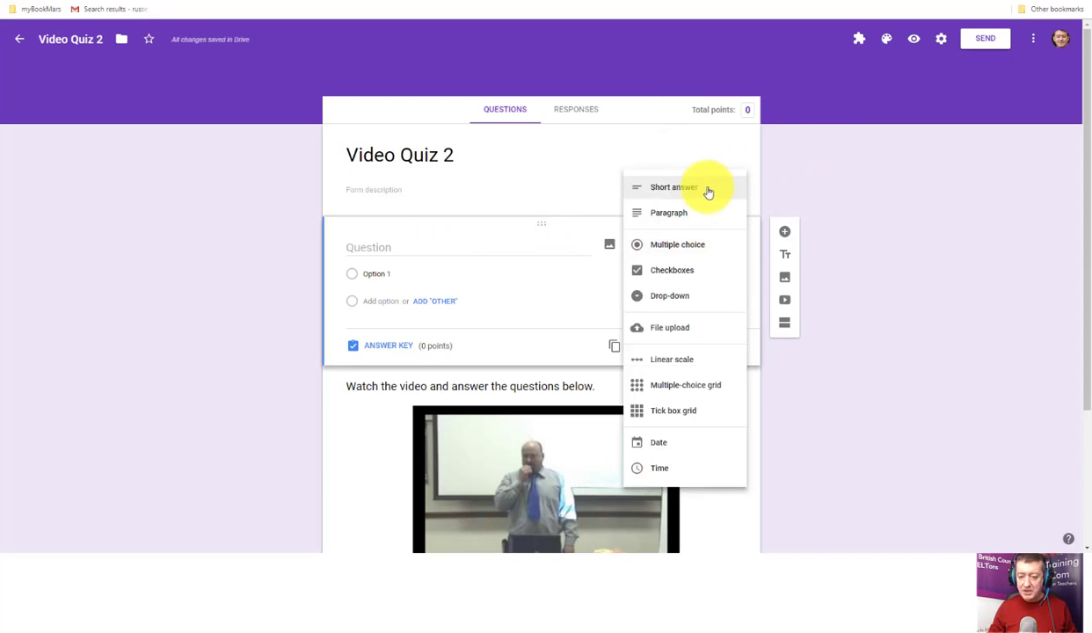
pyautogui.click(708, 192)
pyautogui.click(731, 250)
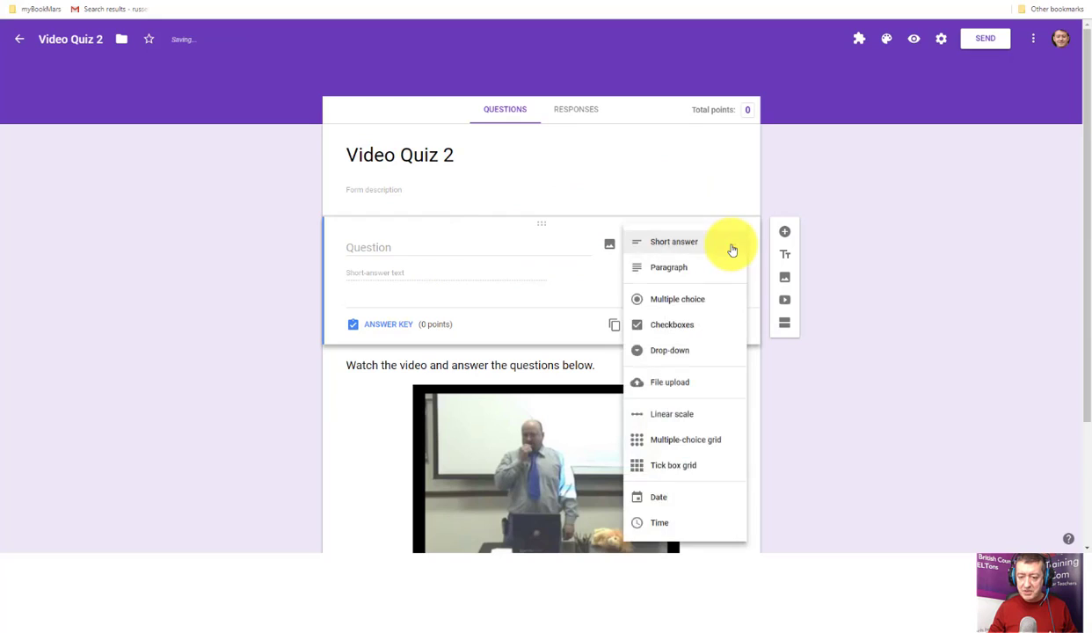
pyautogui.click(732, 250)
# Enter "What is your name?" as the text of the short-answer question above the video.
pyautogui.click(411, 247)
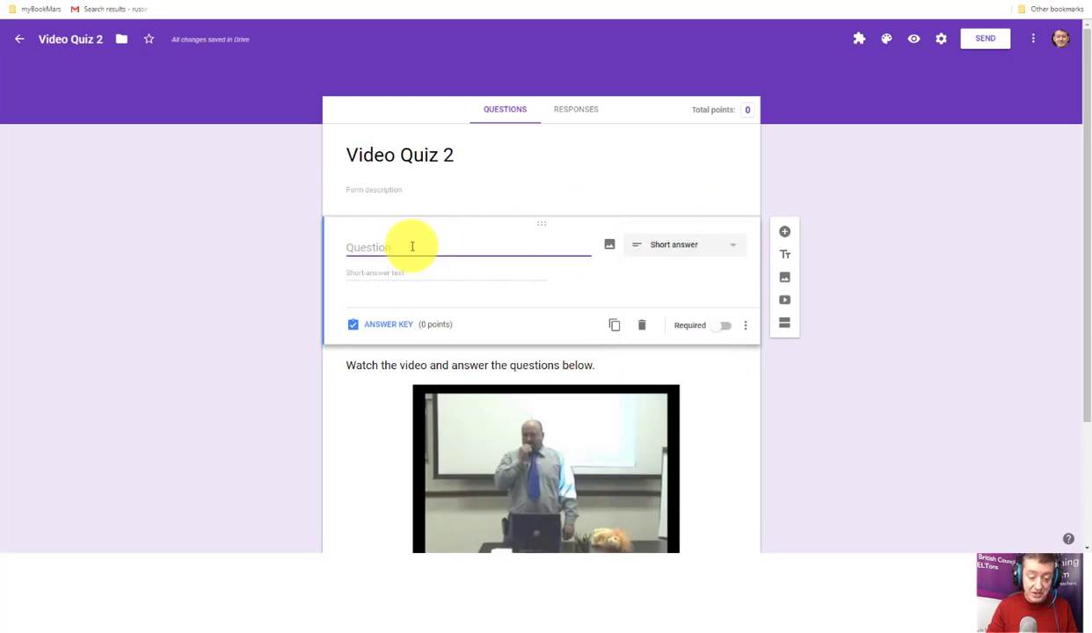
pyautogui.write('hwWh')
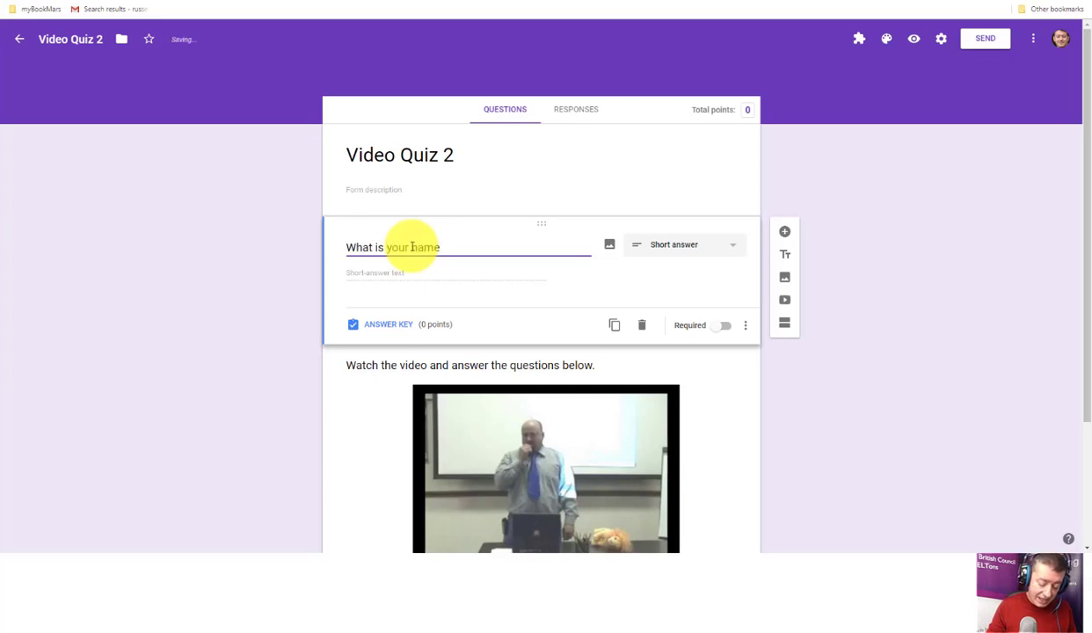
pyautogui.write('>')
pyautogui.press('BackSpace')
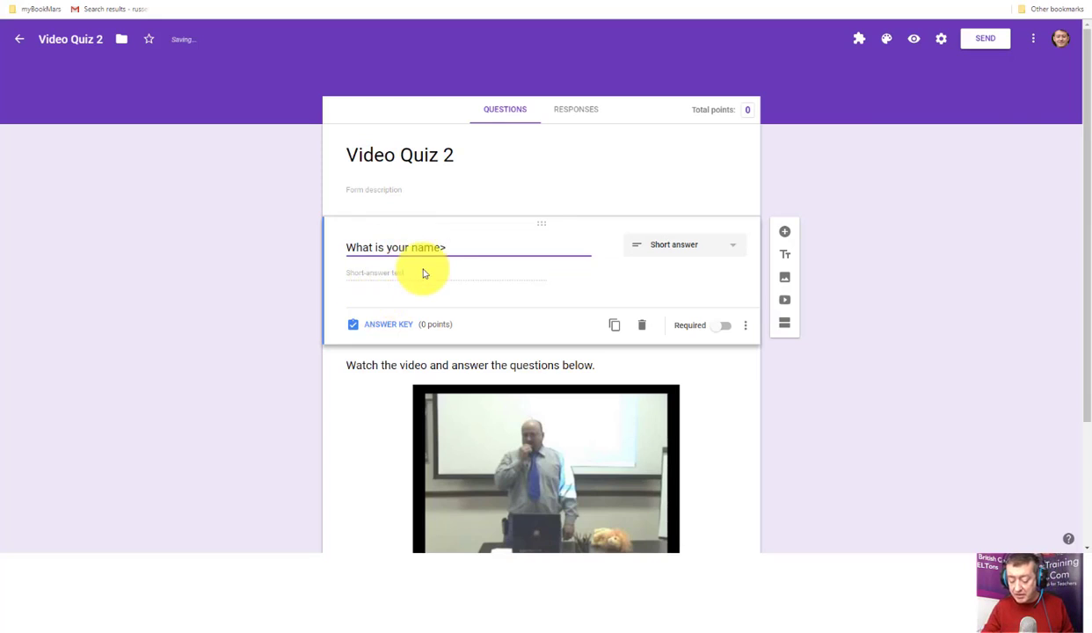
pyautogui.write('?')
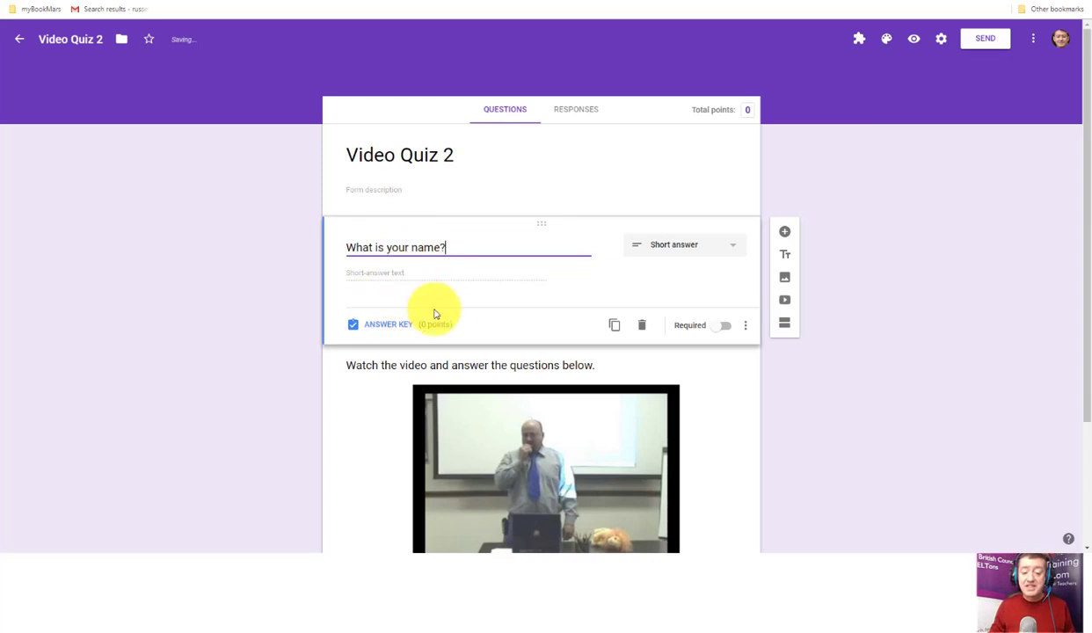
pyautogui.click(882, 218)
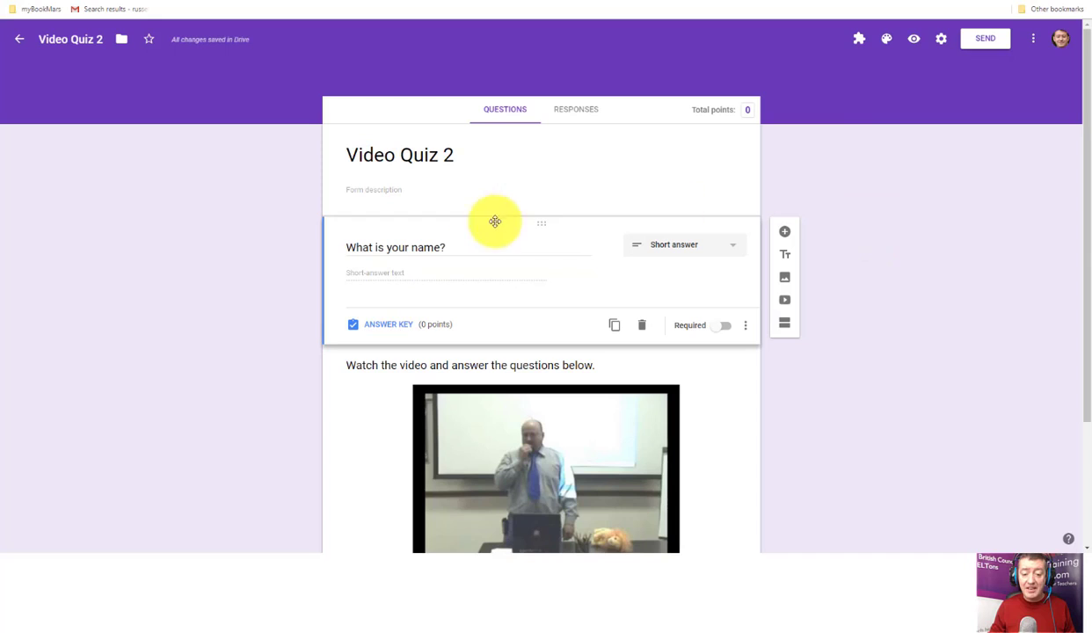
pyautogui.click(342, 412)
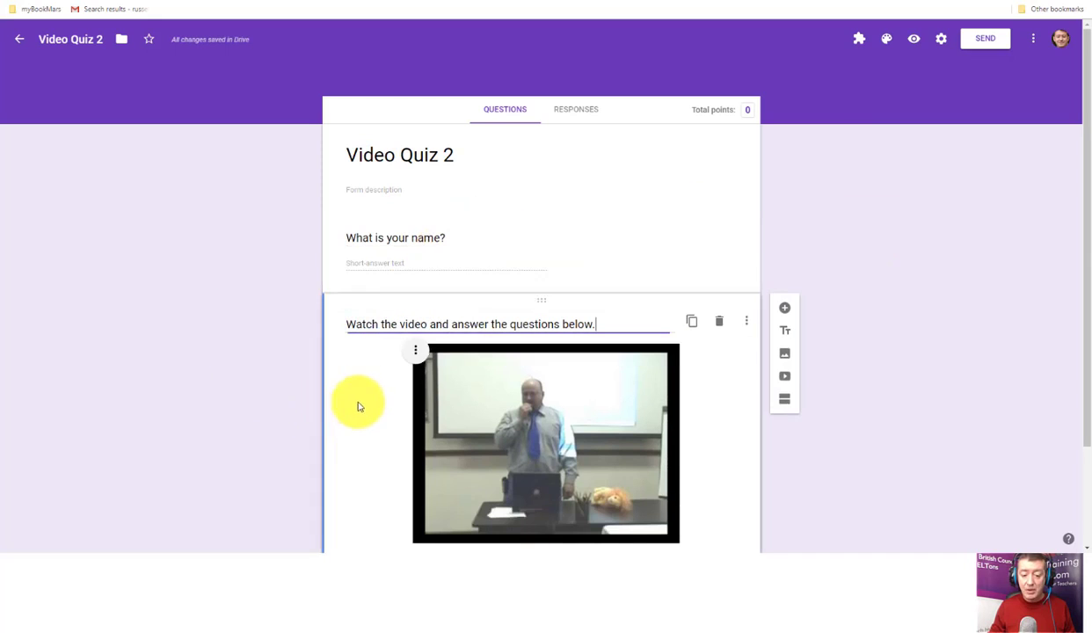
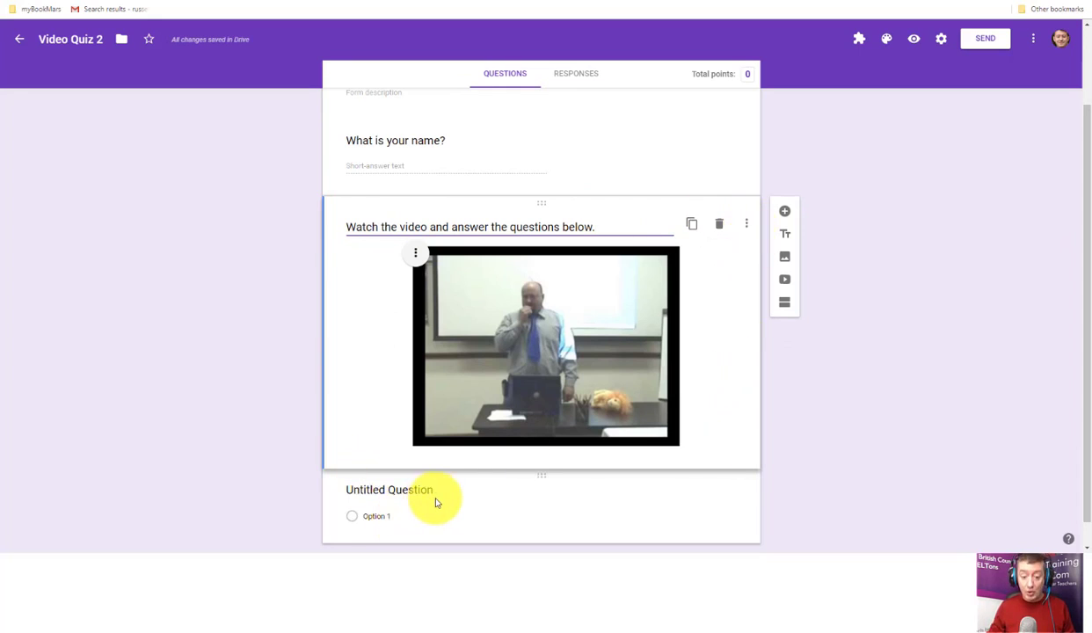
# Change the text of the multiple-choice question below the video to "What does he drop on the floor?".
pyautogui.click(464, 507)
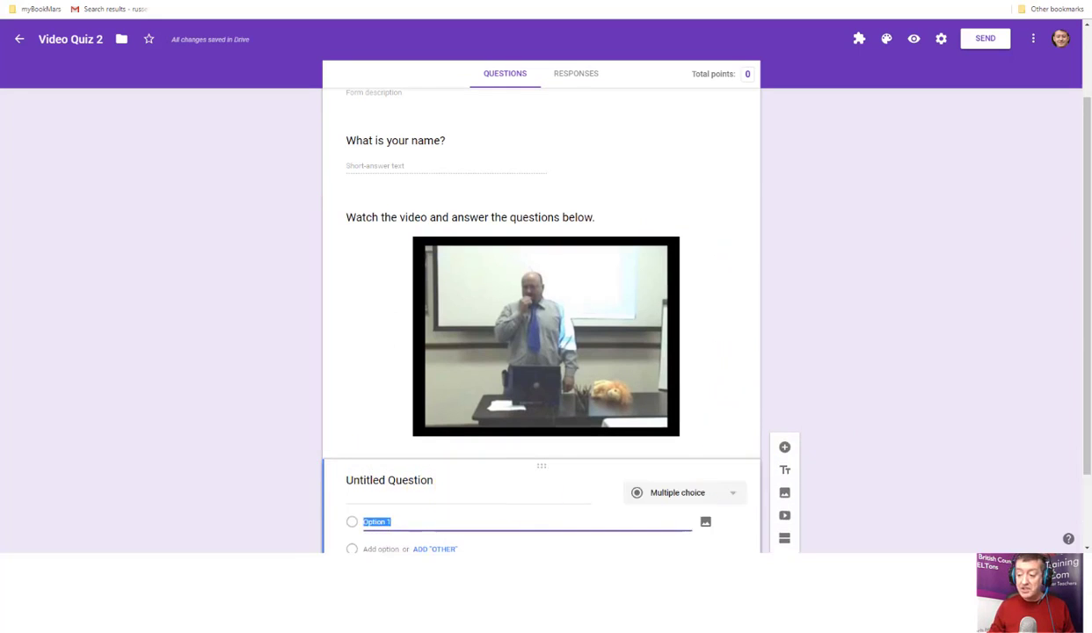
pyautogui.scroll(-2, 921, 397)
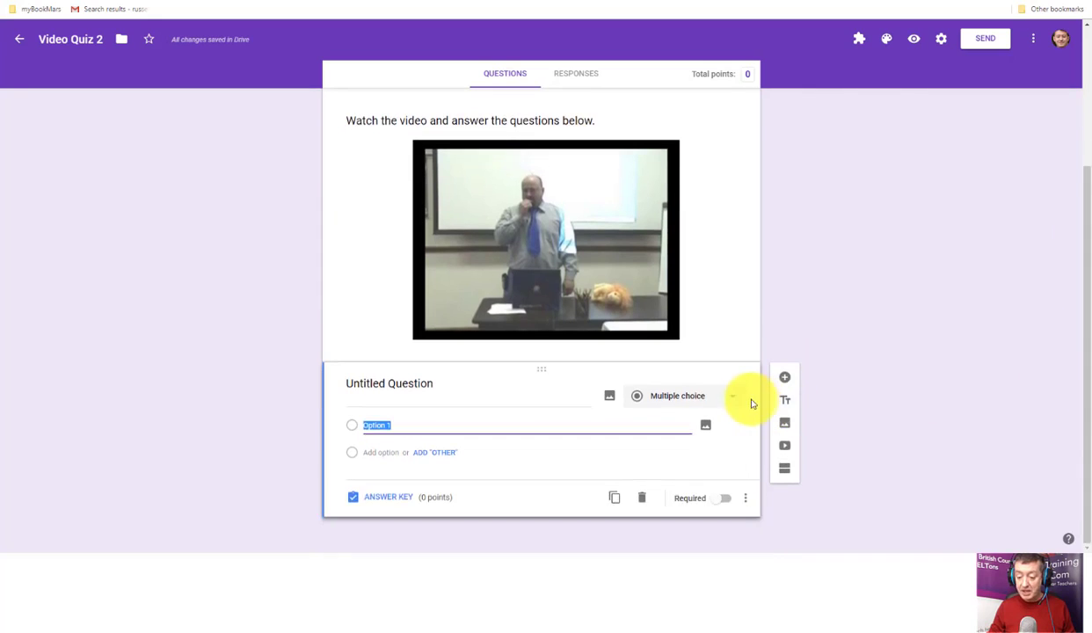
pyautogui.click(443, 388)
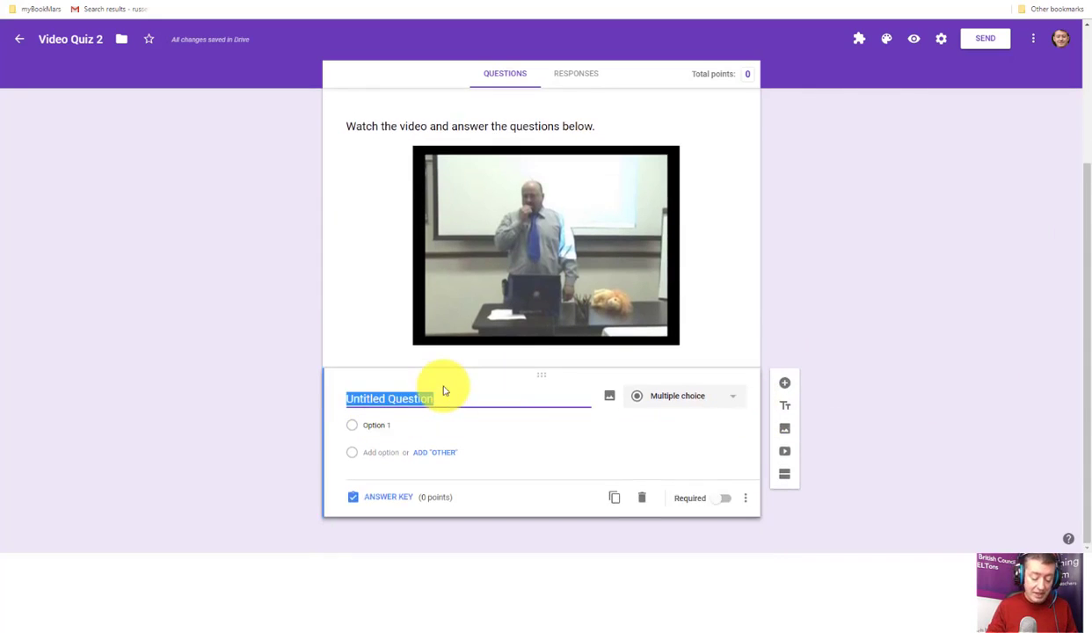
pyautogui.write('What d')
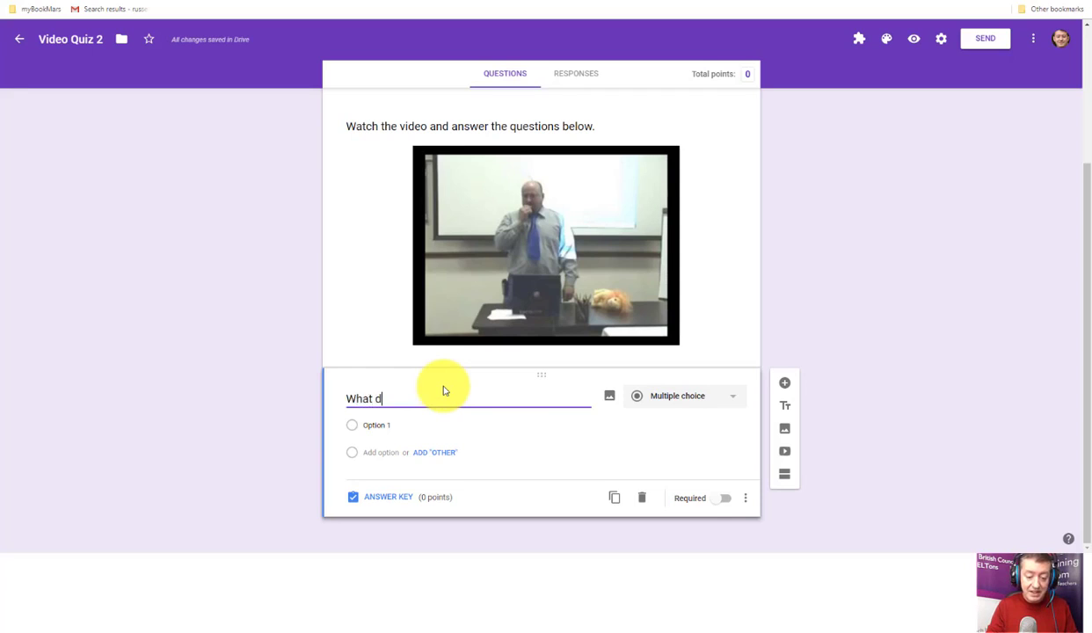
pyautogui.write('oes he drop on')
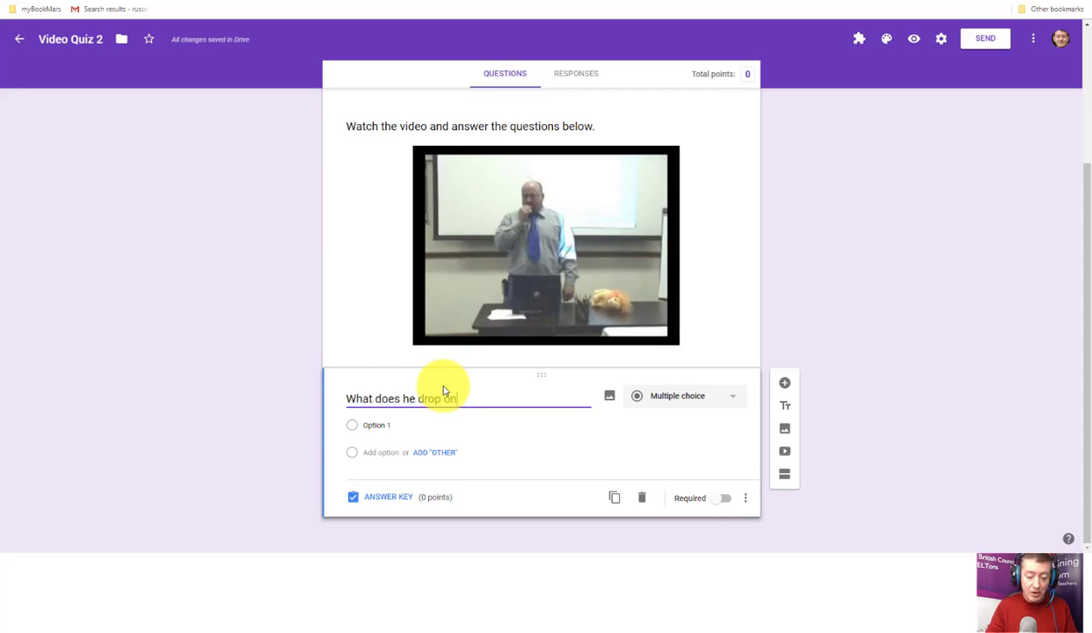
pyautogui.write(' the floor')
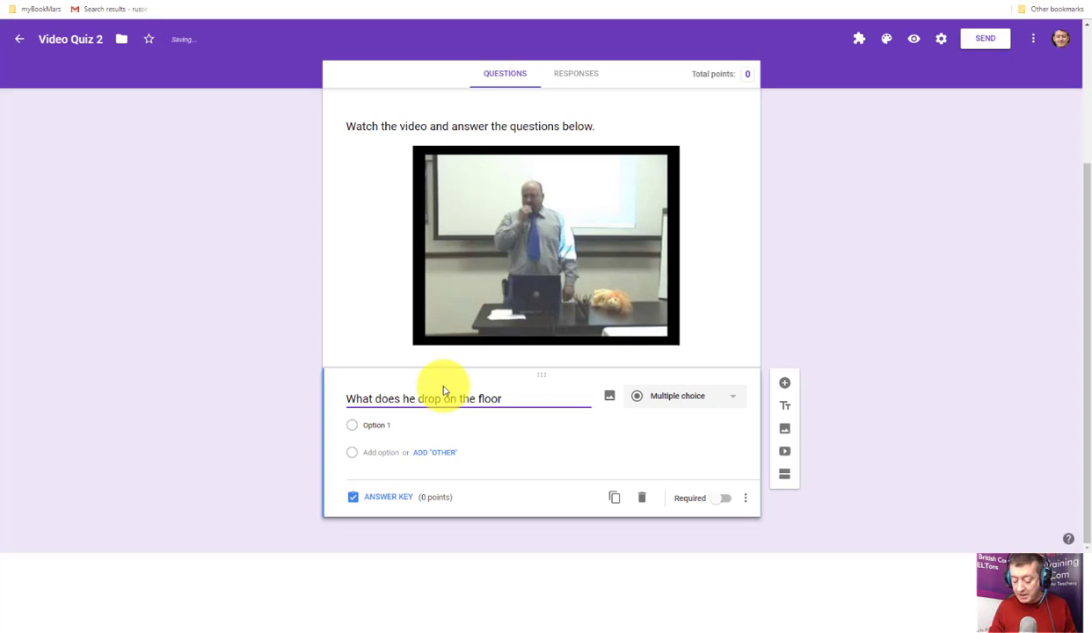
pyautogui.write('?')
# Give the question about the dropped object the answer options Pens, Computer and Lion.
pyautogui.click(381, 424)
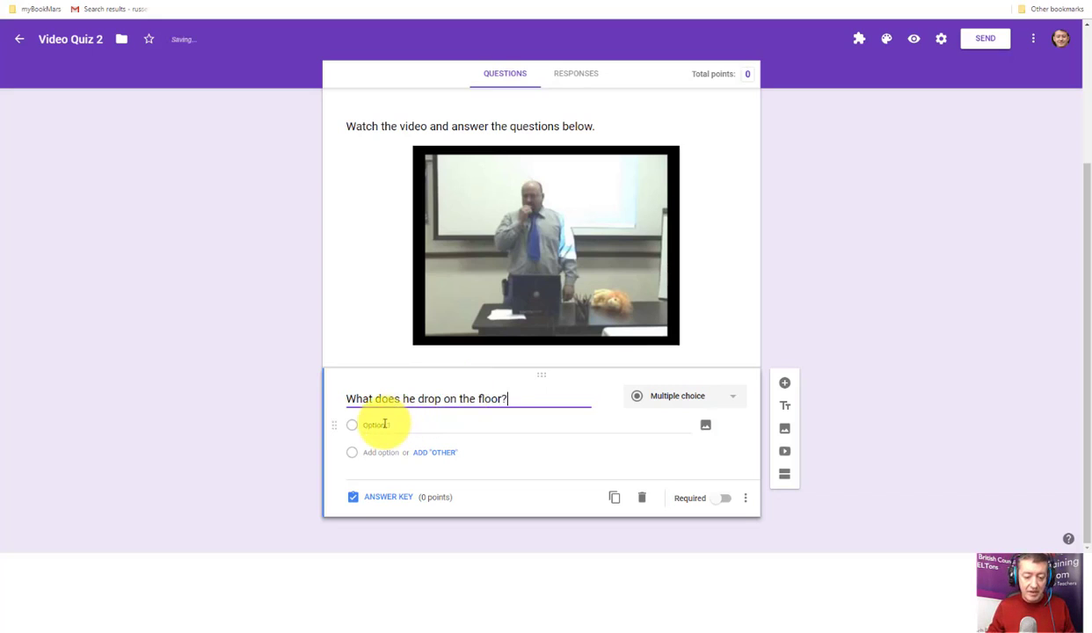
pyautogui.write('Pe')
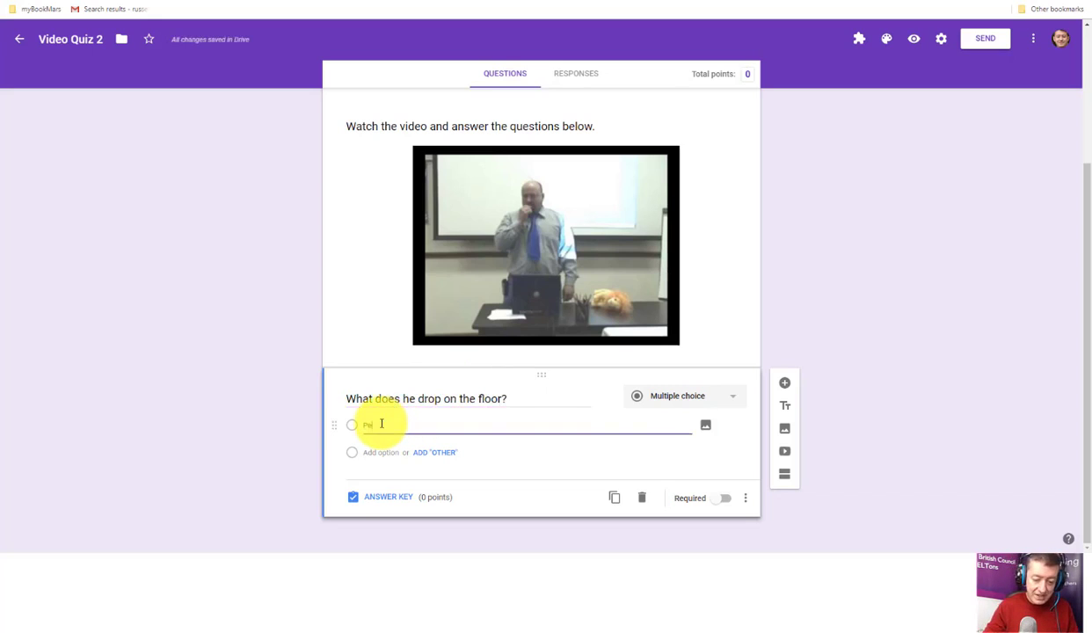
pyautogui.write('ns')
pyautogui.click(381, 452)
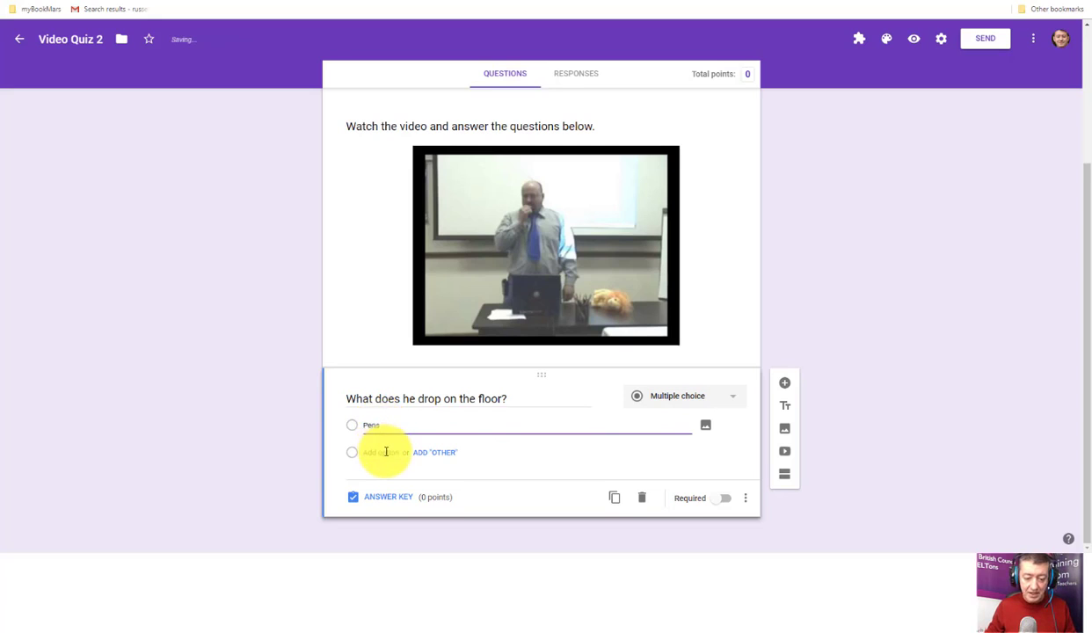
pyautogui.write('d')
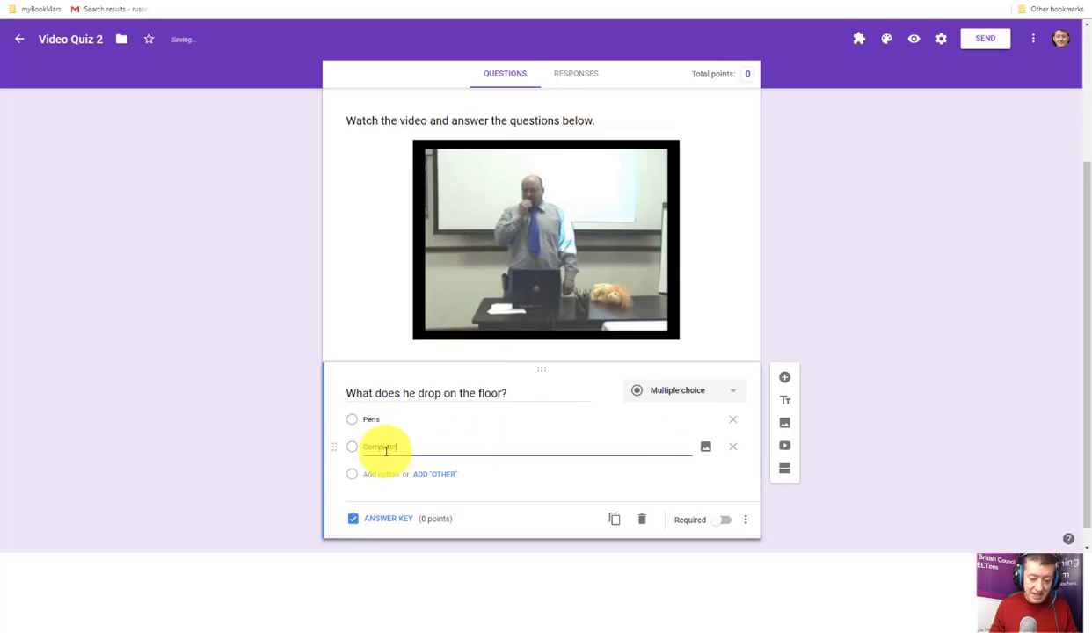
pyautogui.click(380, 474)
pyautogui.write('Lion')
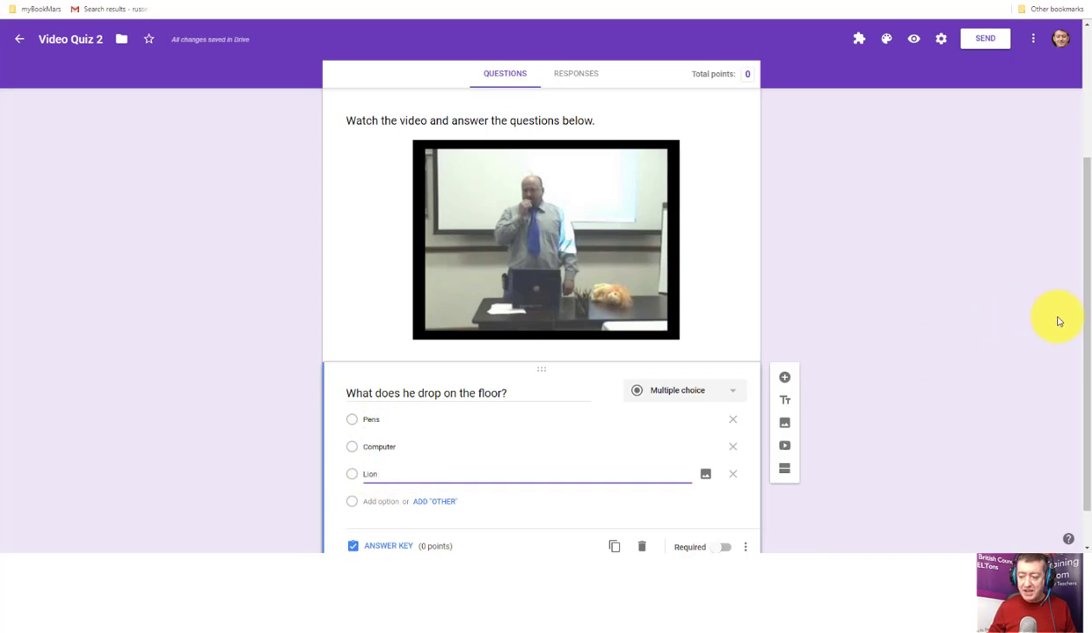
# Mark Pens as the correct answer in the answer key of "What does he drop on the floor?".
pyautogui.scroll(-1, 1086, 341)
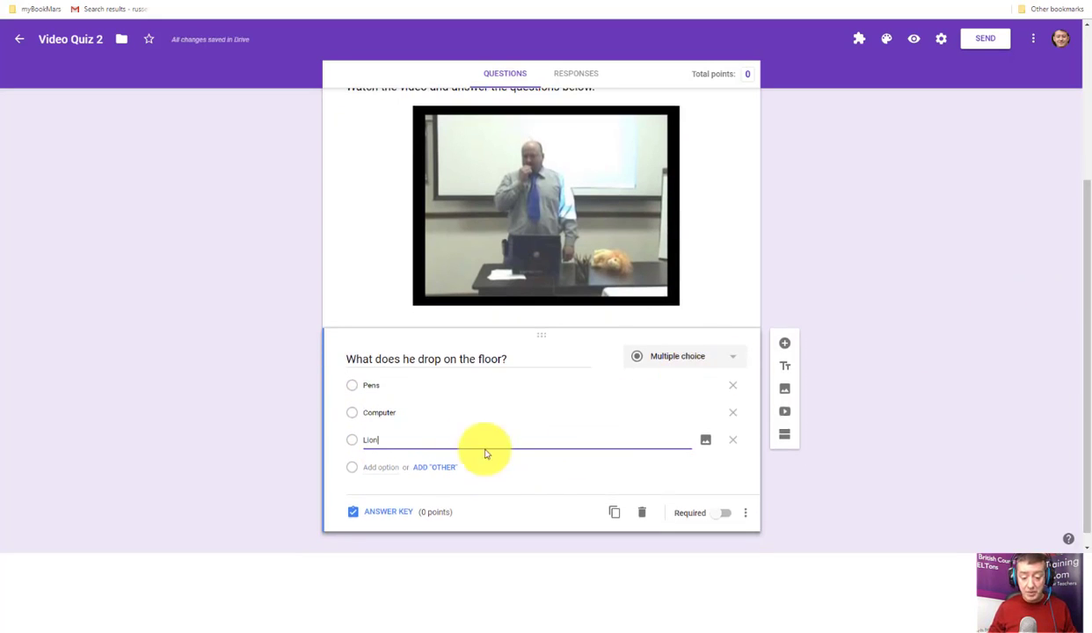
pyautogui.click(387, 516)
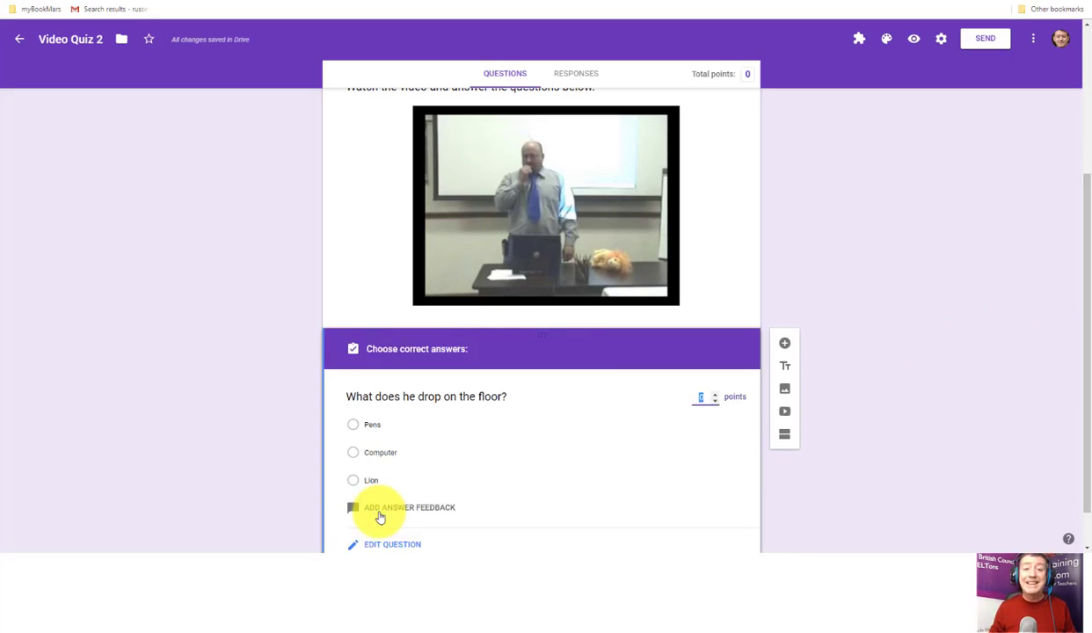
pyautogui.click(386, 544)
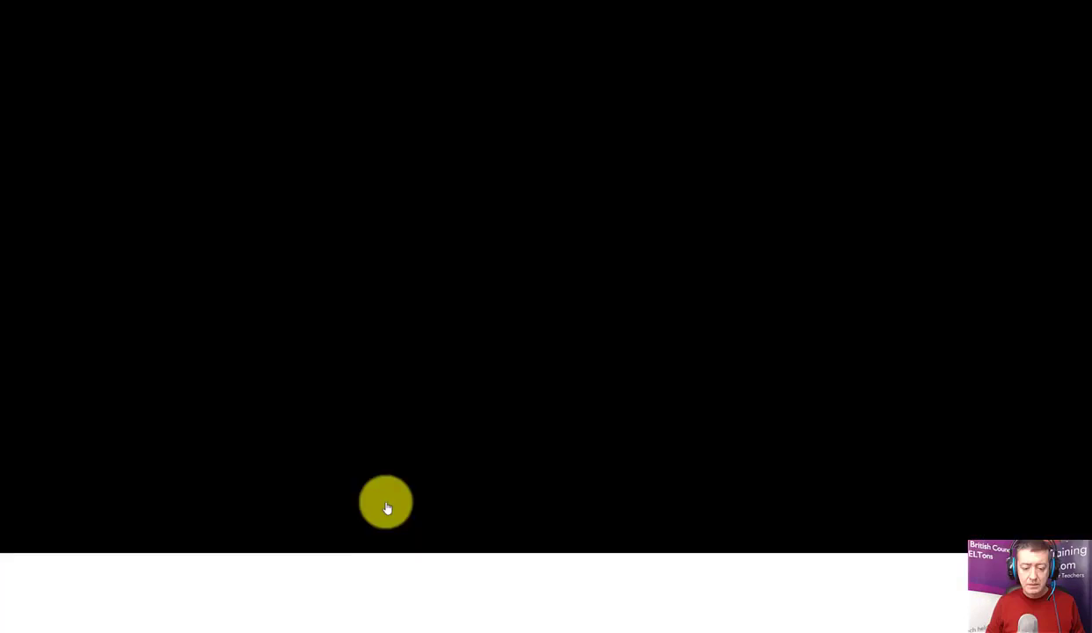
pyautogui.click(384, 504)
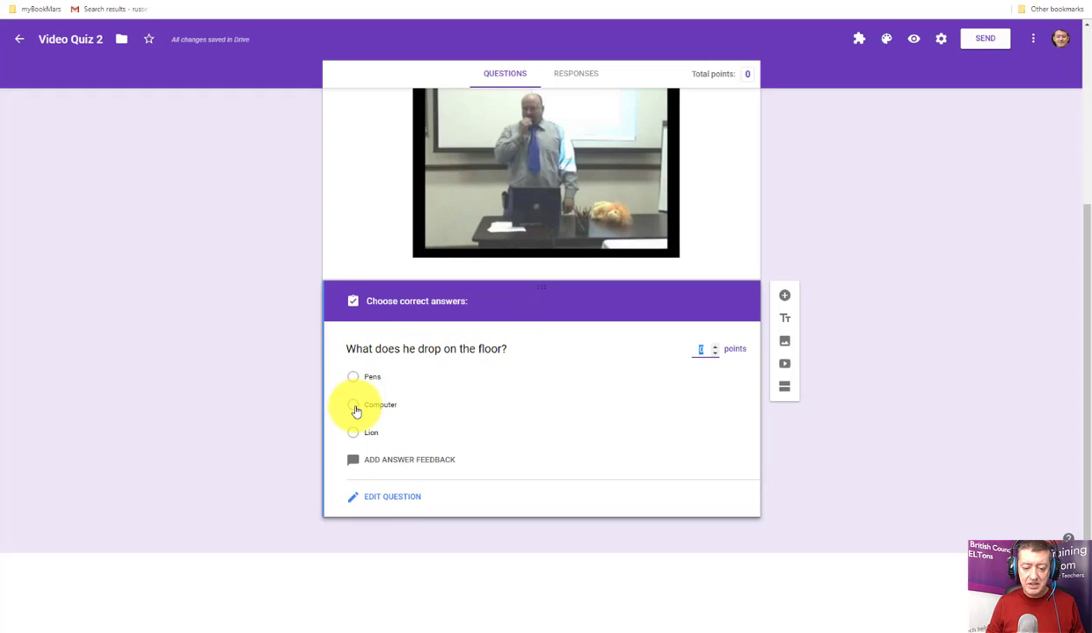
pyautogui.click(354, 378)
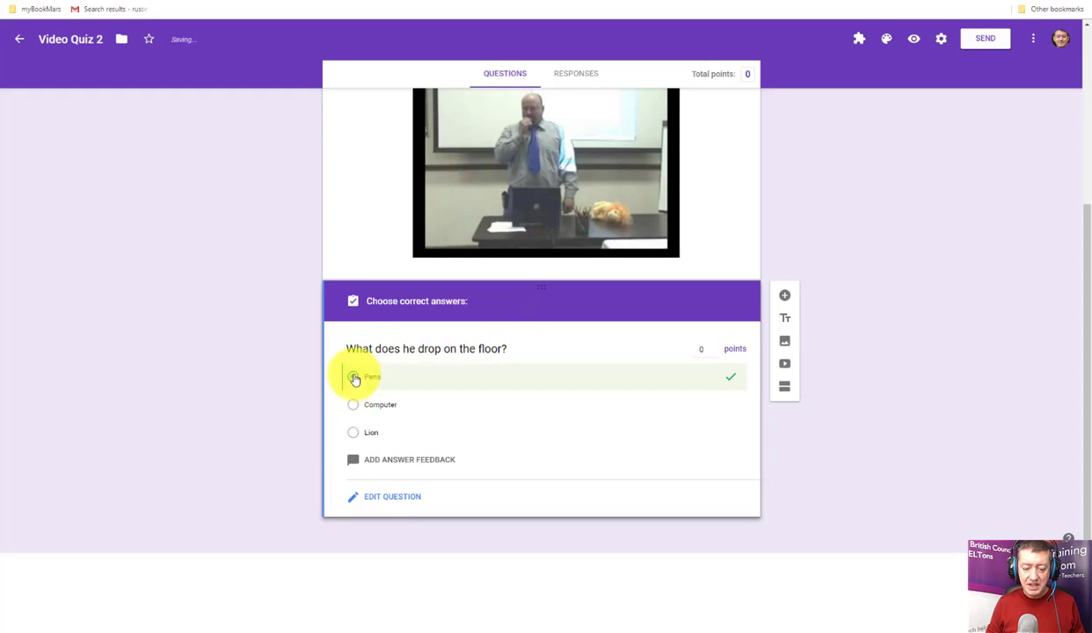
# Add the incorrect-answer feedback "Incorrect, he drops pens on the floor." to the question about the dropped object.
pyautogui.click(402, 459)
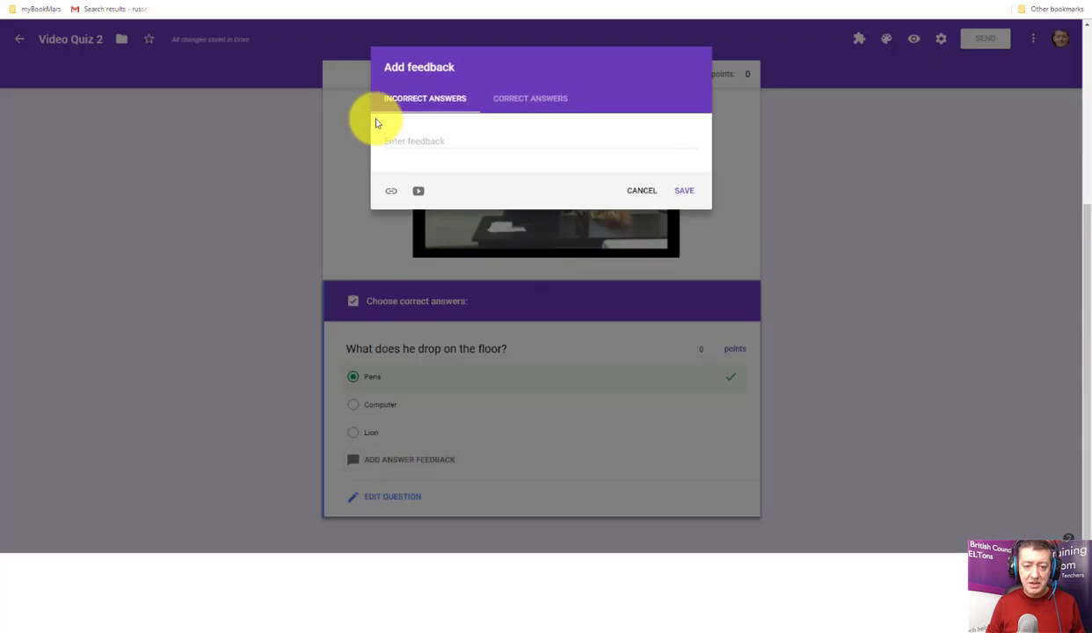
pyautogui.click(421, 144)
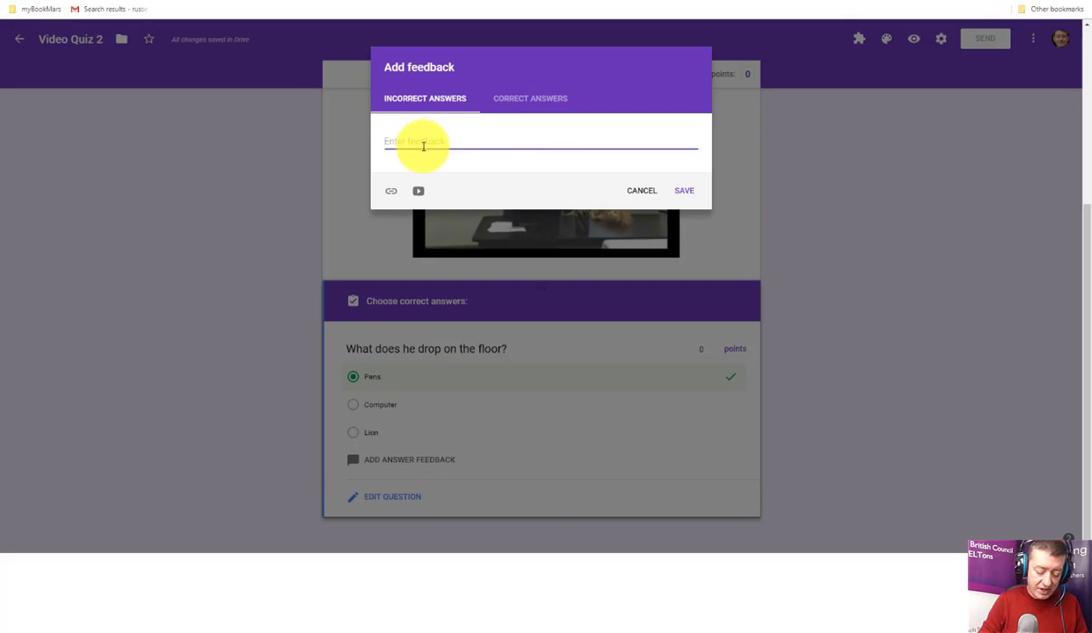
pyautogui.write('Incorrect,')
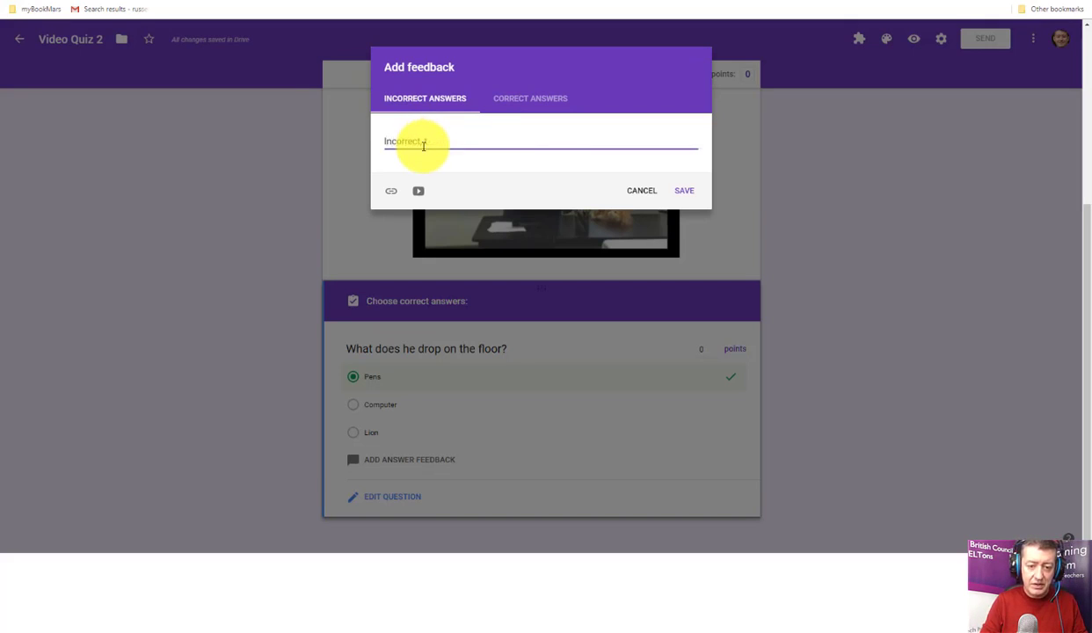
pyautogui.write(' the drops pens on the loor.')
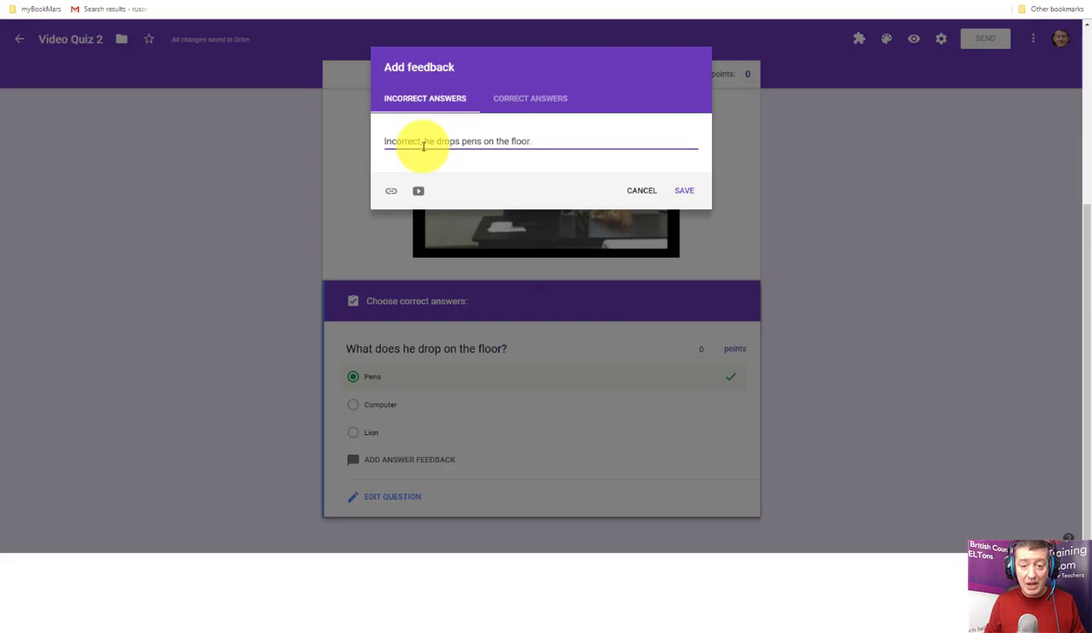
# Enter "Well done." as the correct-answer feedback for the dropped-object question and save the feedback.
pyautogui.click(511, 99)
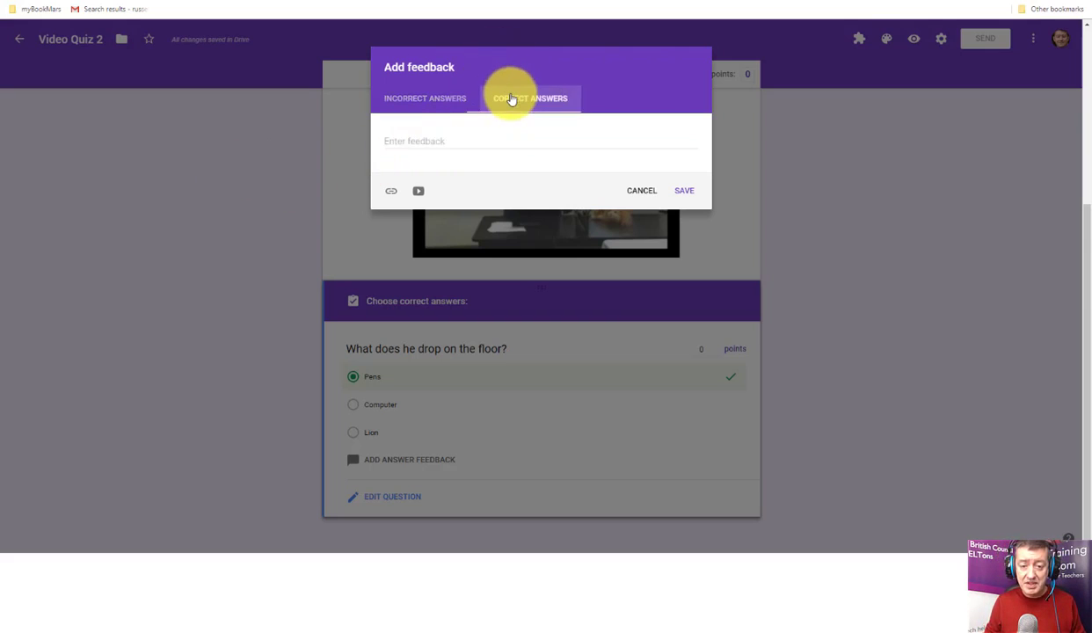
pyautogui.click(467, 140)
pyautogui.write('Well done')
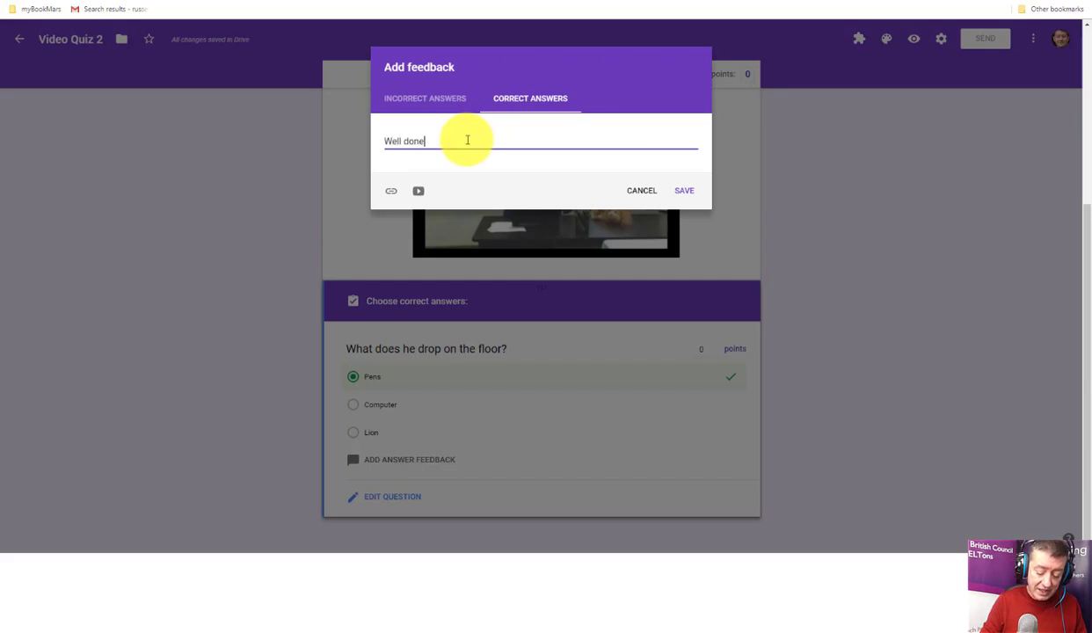
pyautogui.write('.')
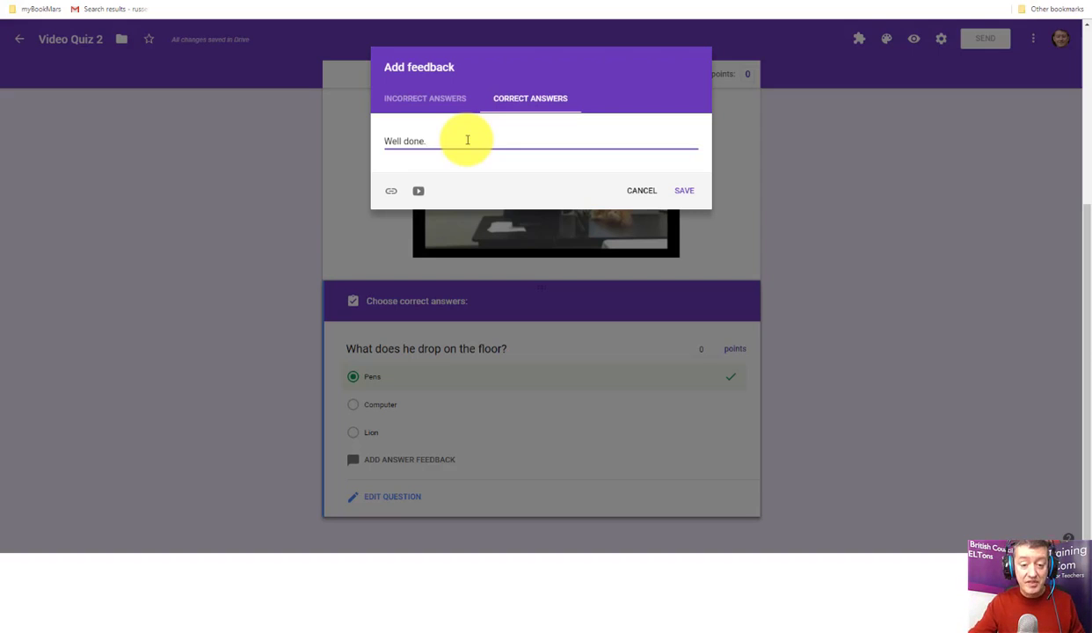
pyautogui.click(685, 193)
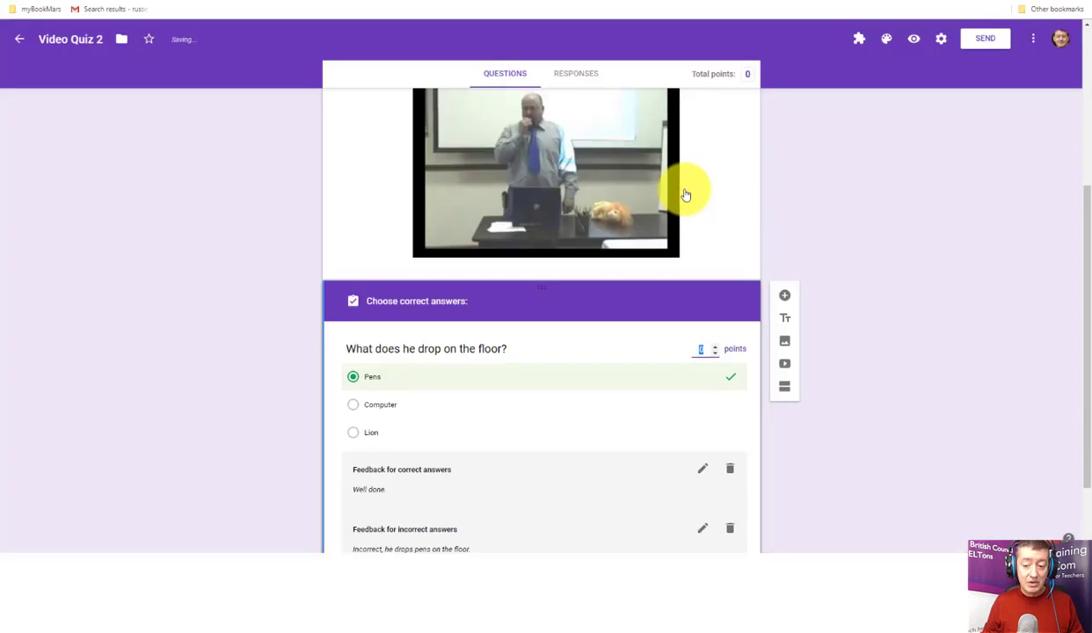
# Add a new multiple-choice question below the dropped-object question with the text "What does in throw into the crowd?".
pyautogui.moveTo(1086, 237); pyautogui.dragTo(1085, 280)
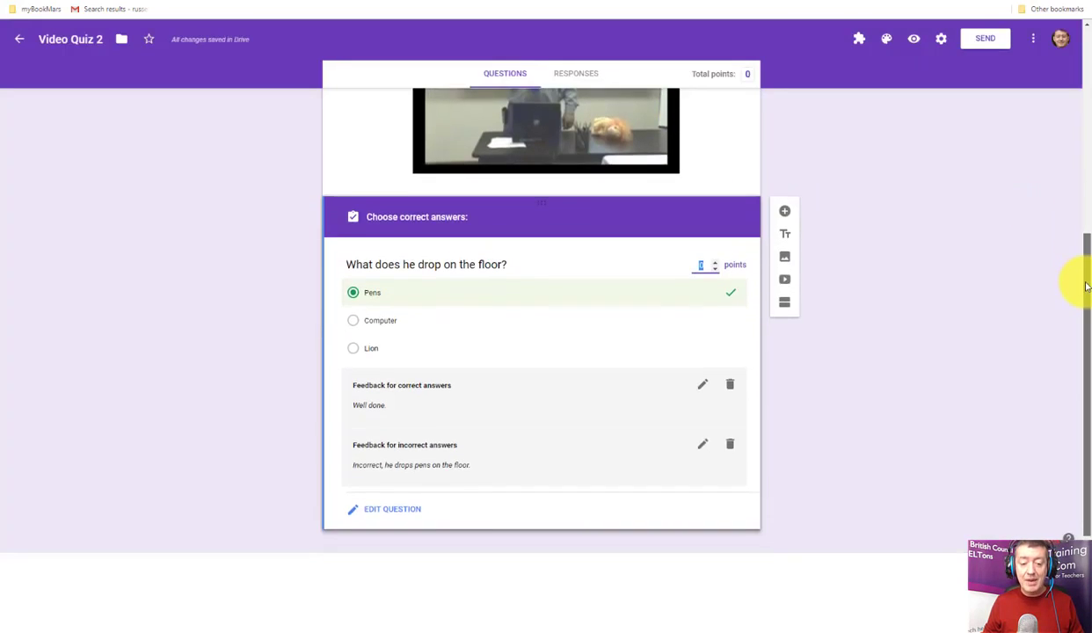
pyautogui.click(786, 211)
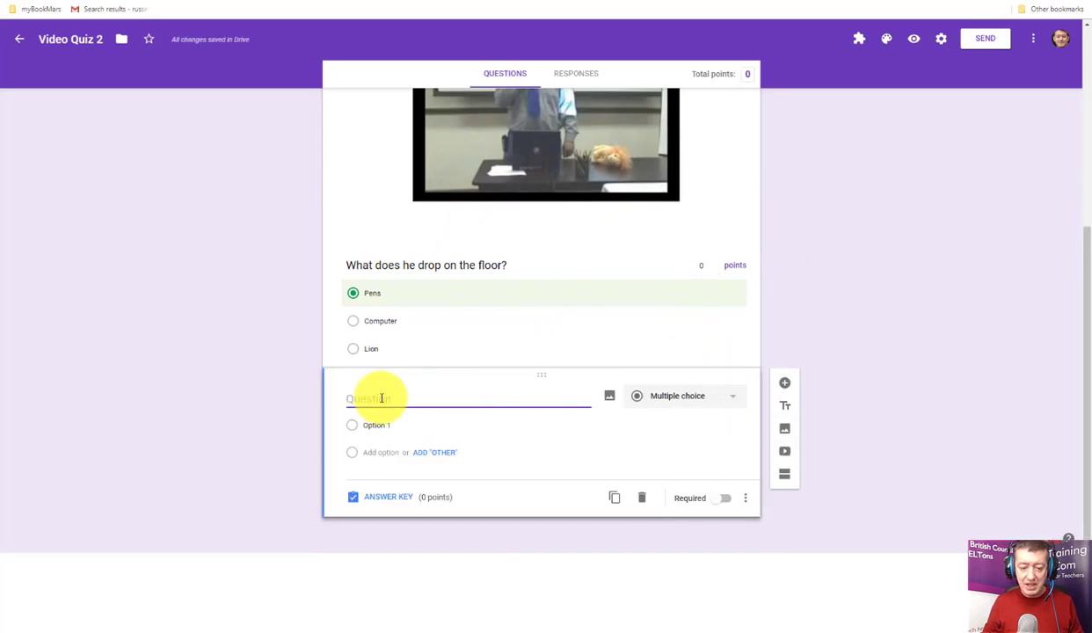
pyautogui.write('What de')
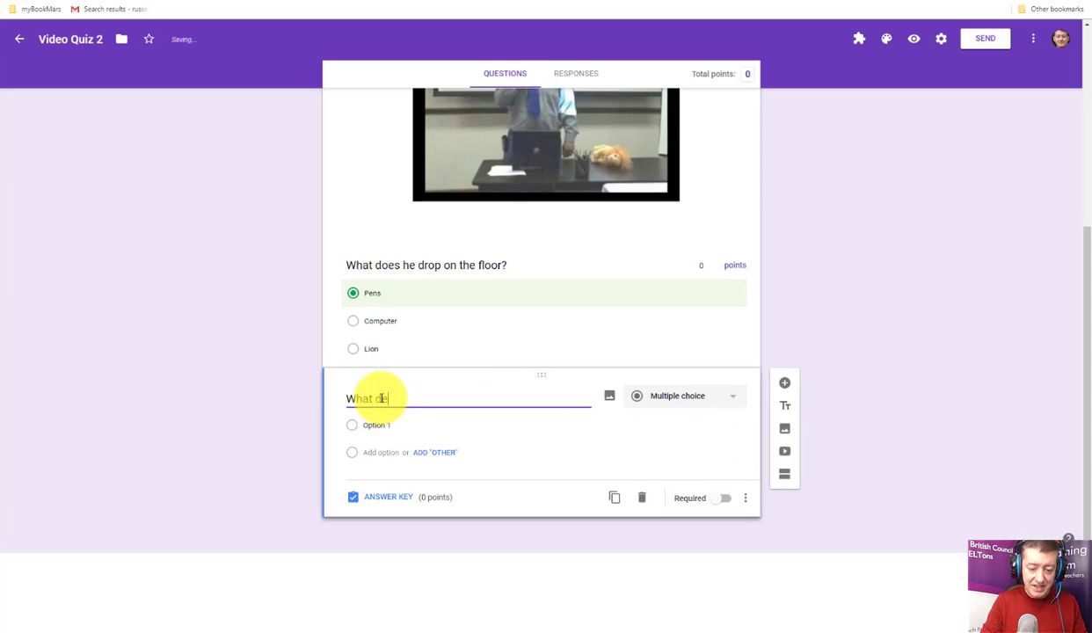
pyautogui.press('BackSpace')
pyautogui.write('oes in the')
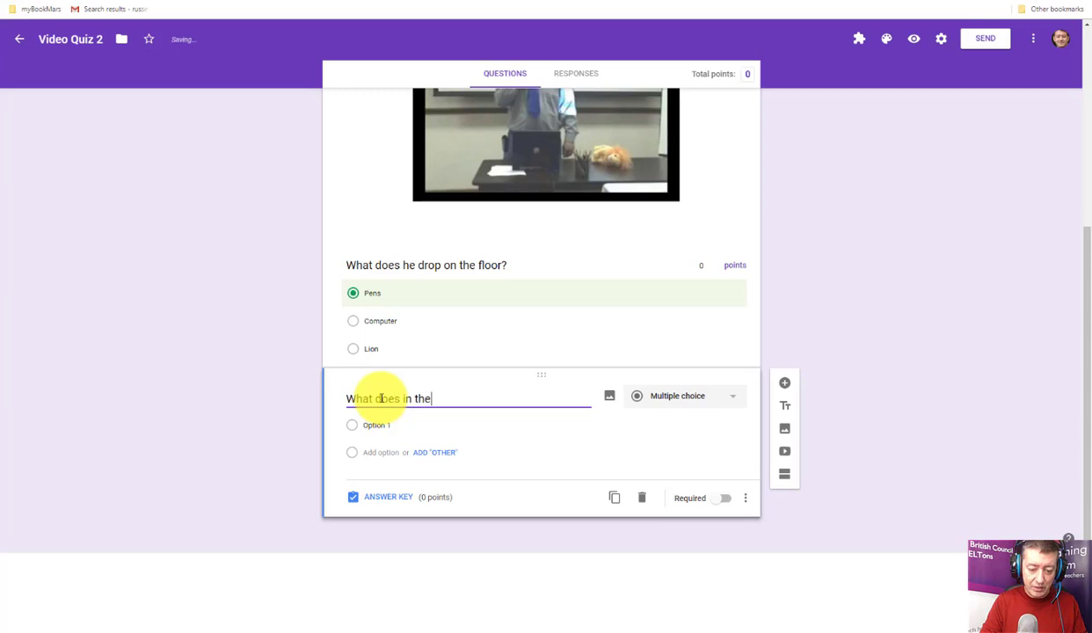
pyautogui.press('BackSpace')
pyautogui.write('row into the crowd>')
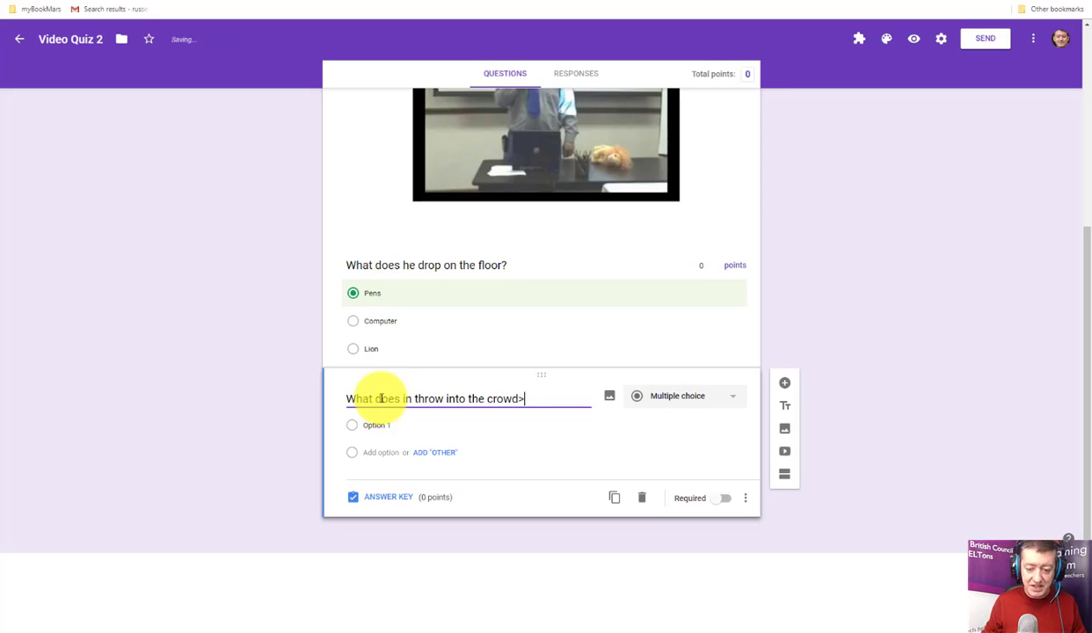
pyautogui.press('BackSpace')
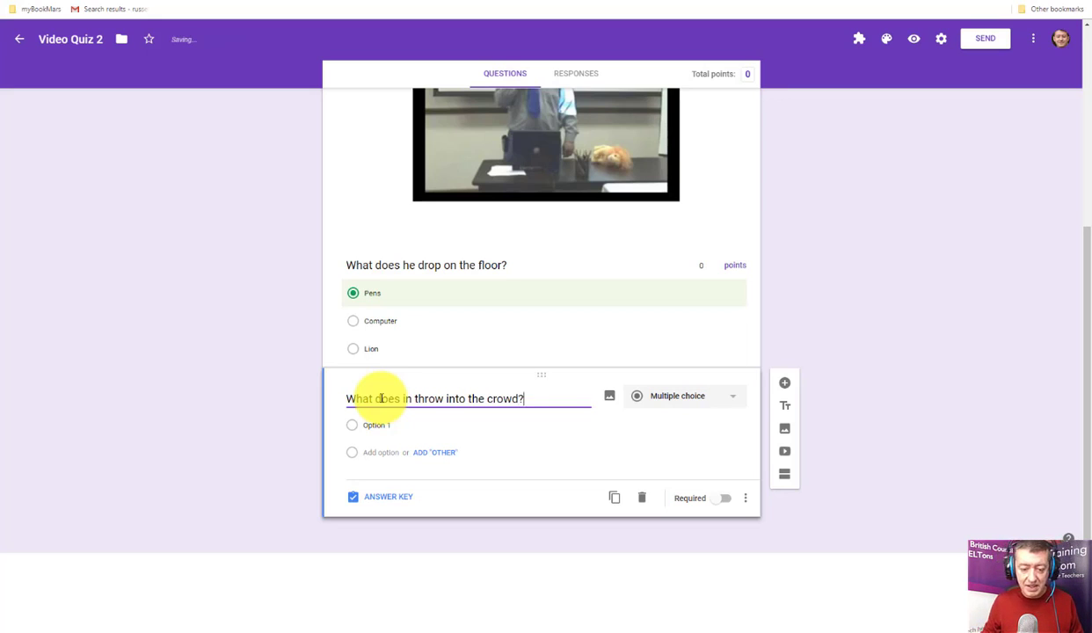
# Give the question about what is thrown into the crowd the answer options Book, Computer and Pen.
pyautogui.click(377, 424)
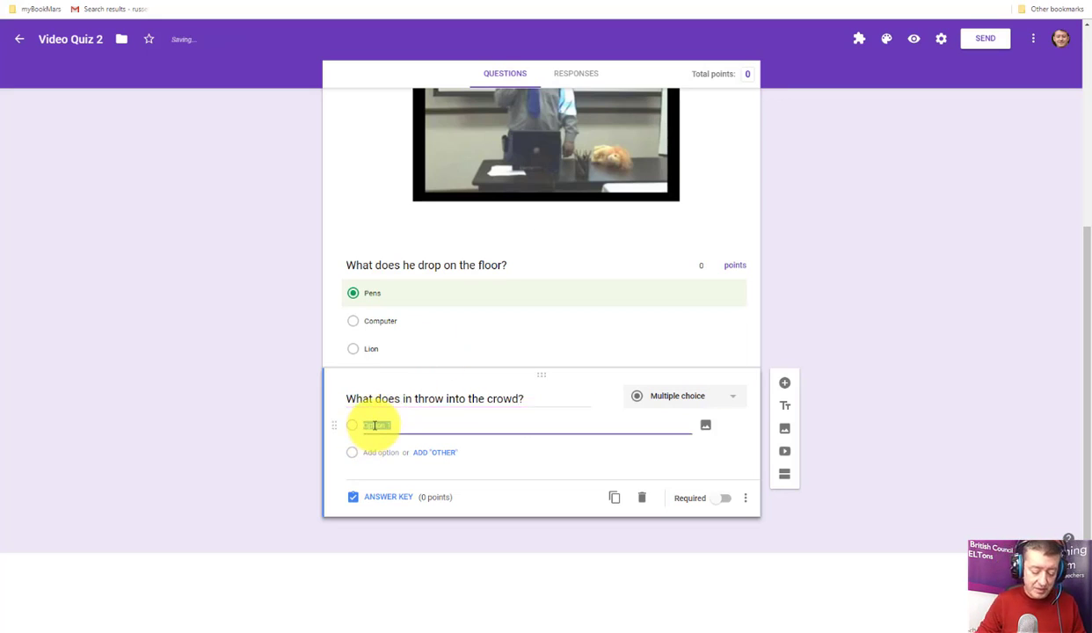
pyautogui.write('Book')
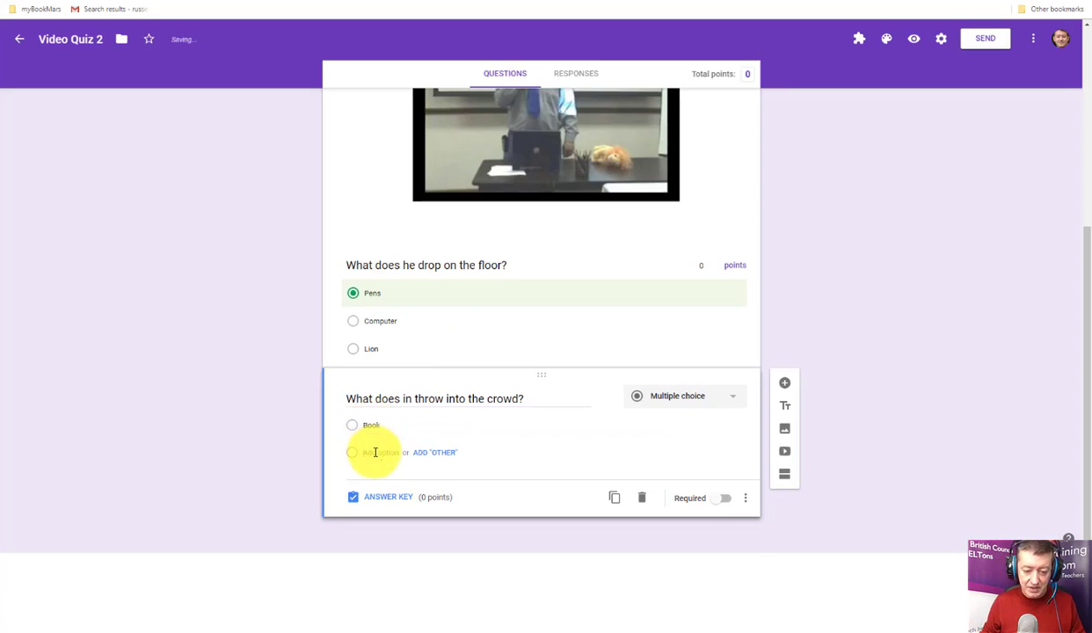
pyautogui.click(376, 452)
pyautogui.write('cudd')
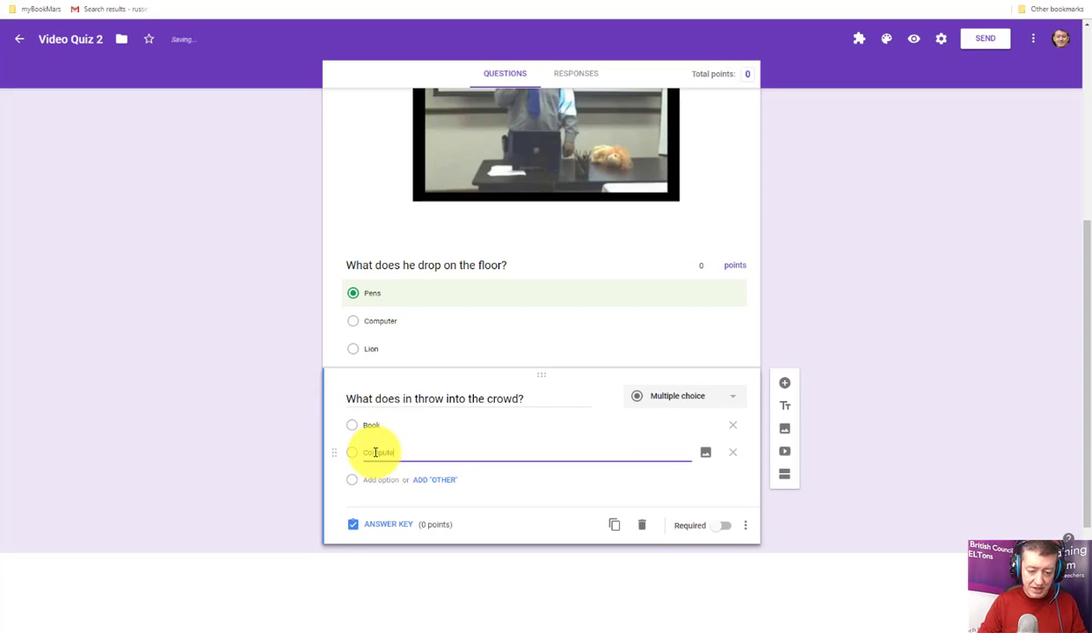
pyautogui.write('uter')
pyautogui.click(378, 479)
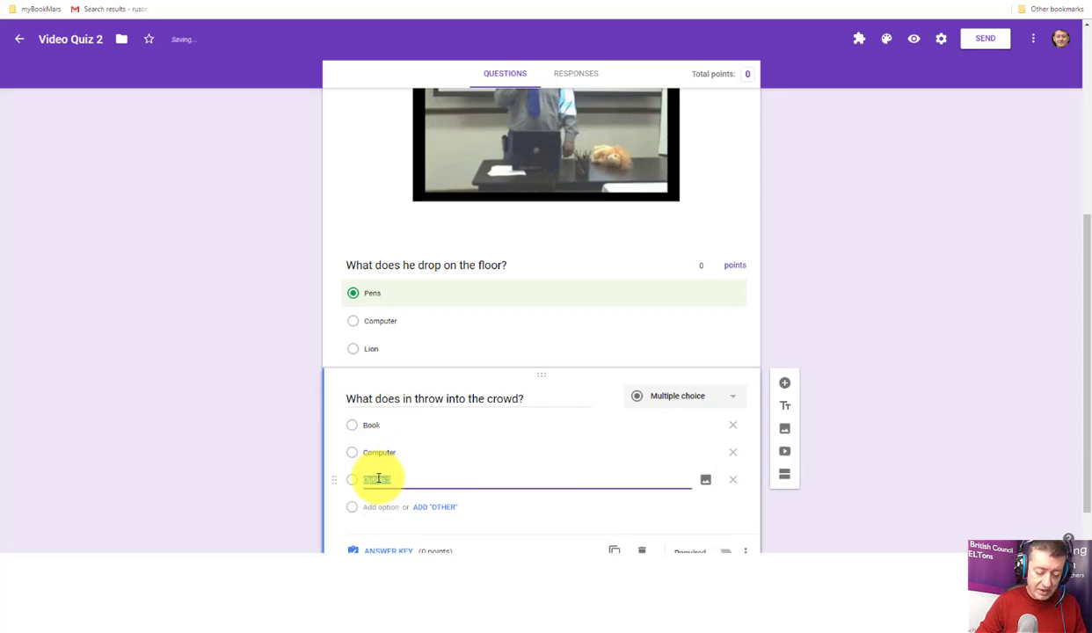
pyautogui.write('Pen')
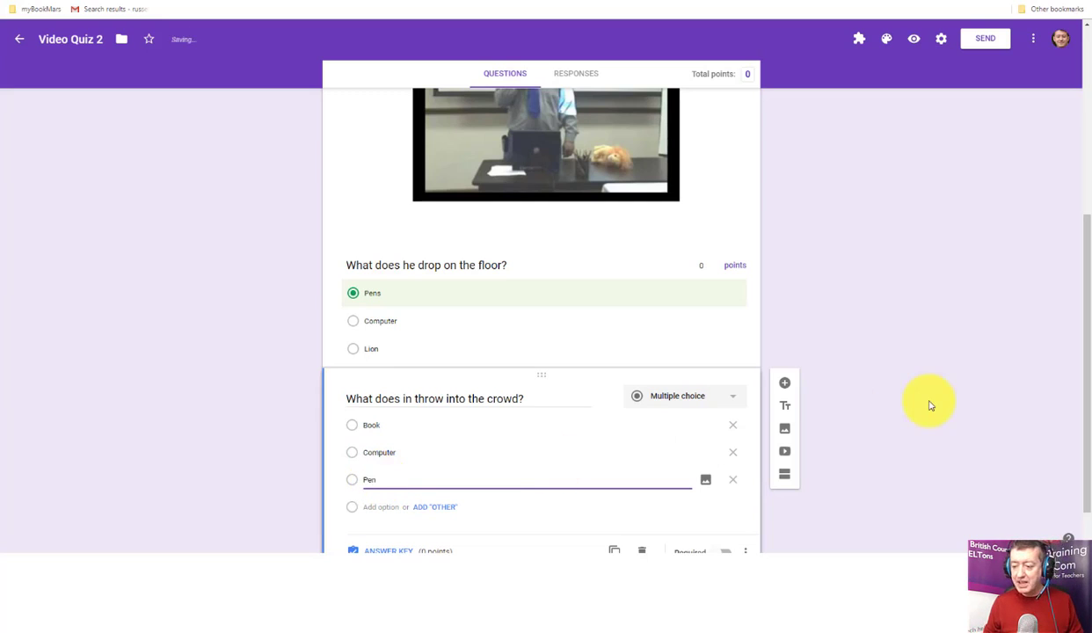
# Mark Pen as the correct answer in the answer key of the crowd question.
pyautogui.moveTo(1087, 433); pyautogui.dragTo(1089, 467)
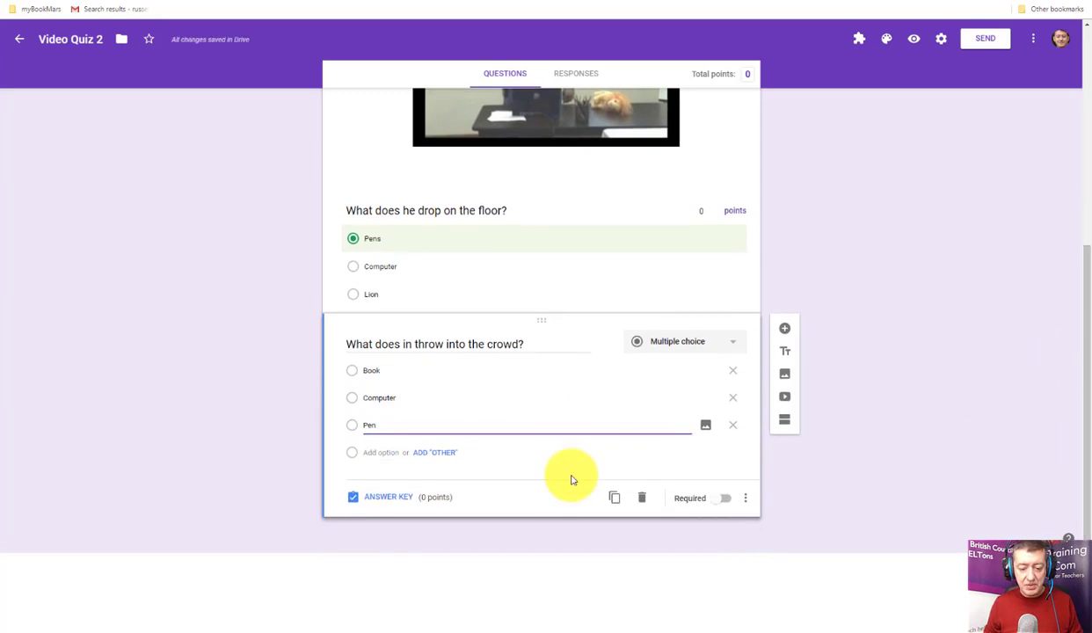
pyautogui.click(384, 498)
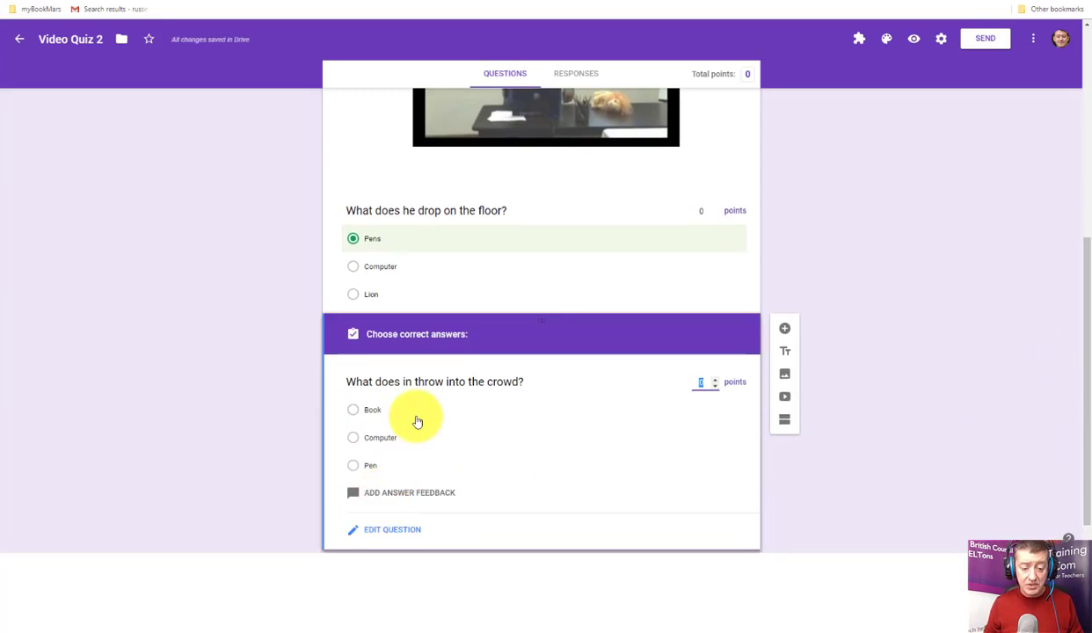
pyautogui.click(352, 466)
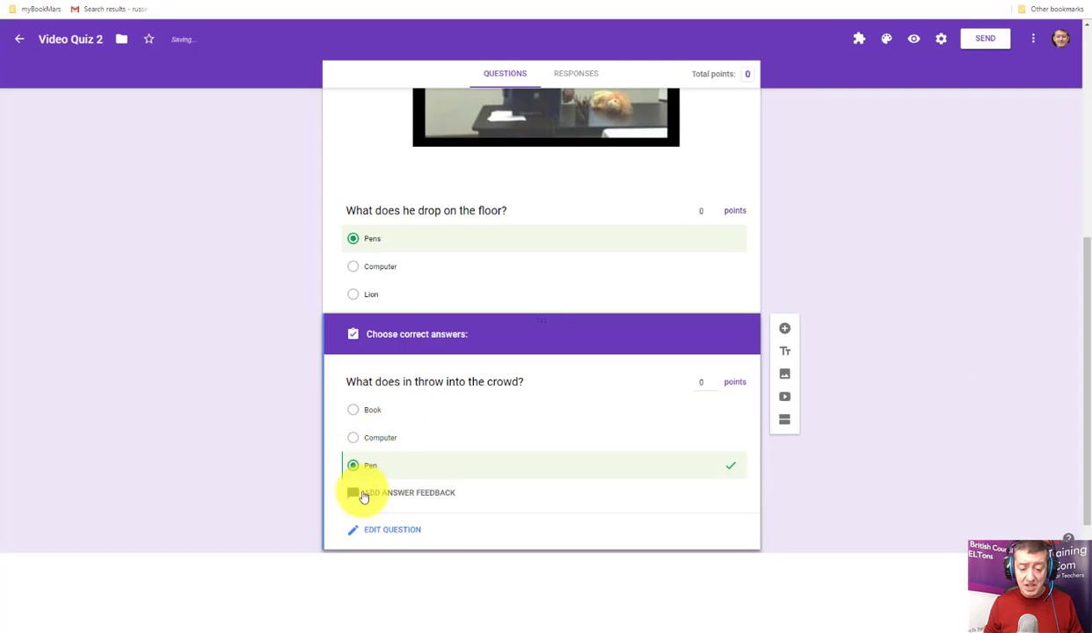
# Add feedback to the crowd question: "Incorrect it was a pen." for incorrect answers and "Correct." for correct answers.
pyautogui.scroll(-1, 1078, 430)
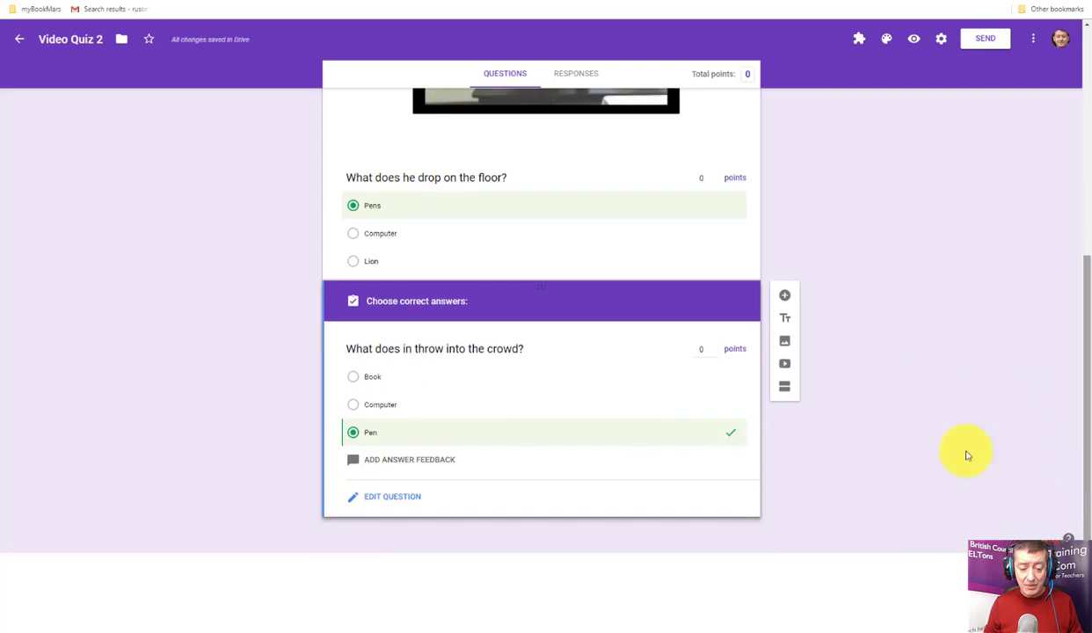
pyautogui.click(415, 464)
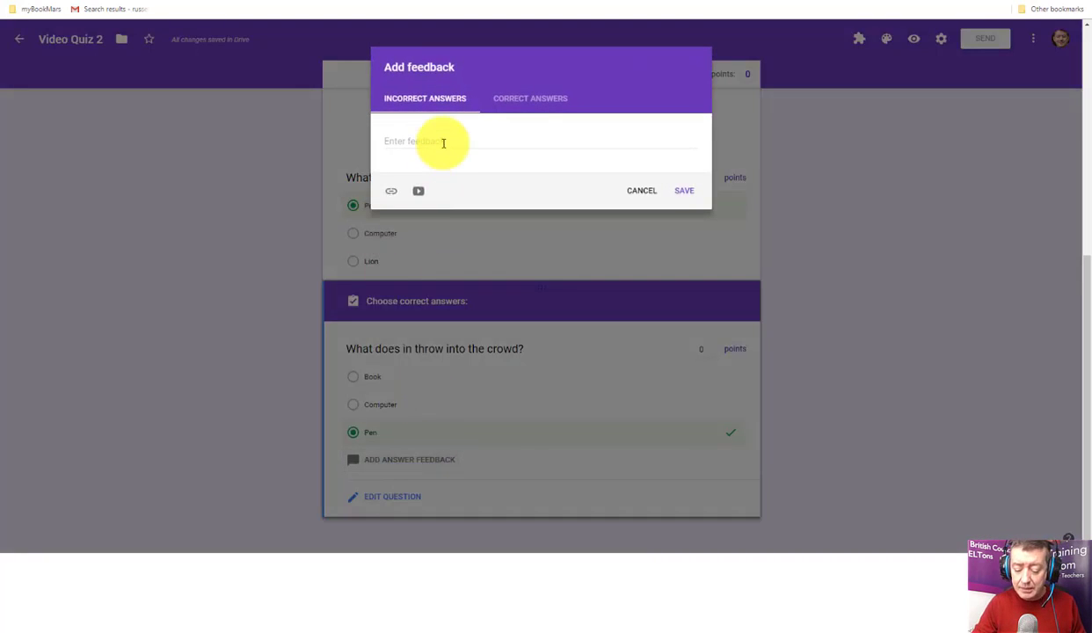
pyautogui.write('Incorrect! It was a pen!')
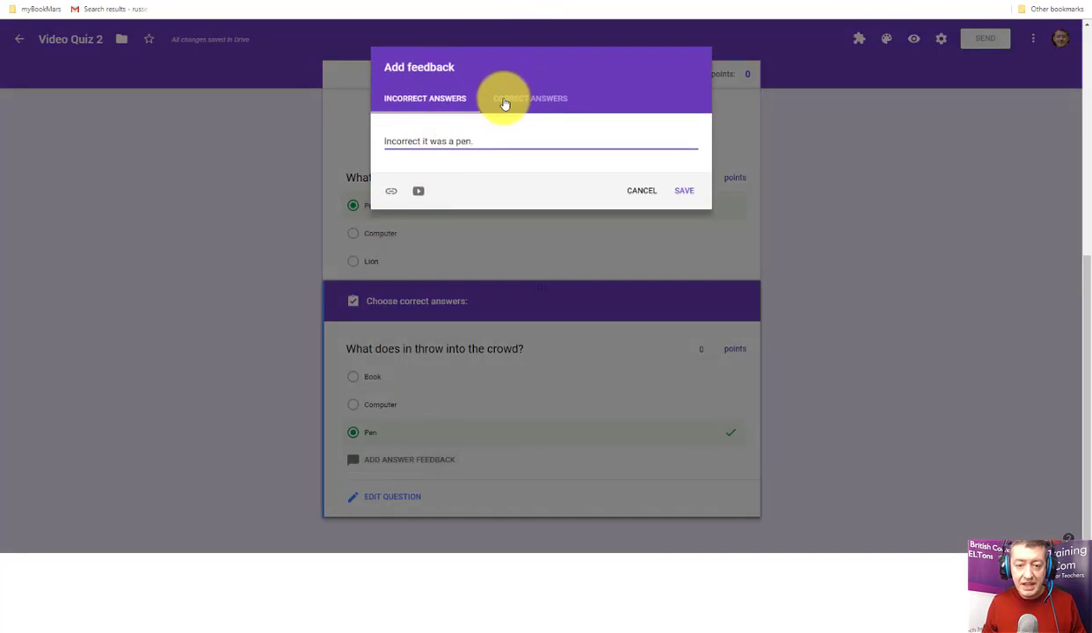
pyautogui.click(510, 99)
pyautogui.click(445, 143)
pyautogui.write('Corr')
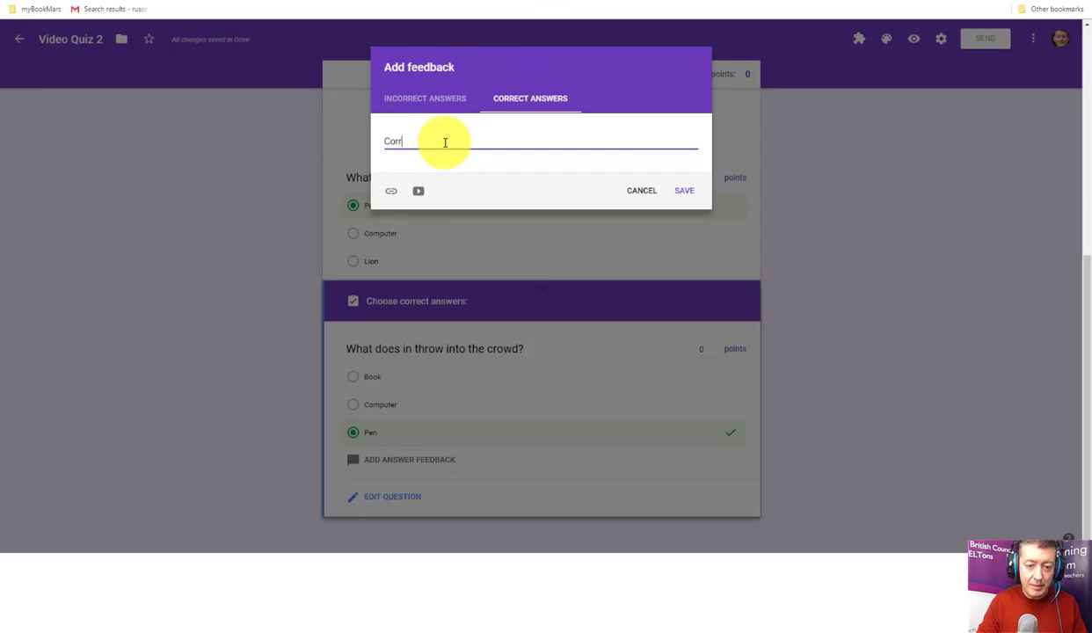
pyautogui.write('ect')
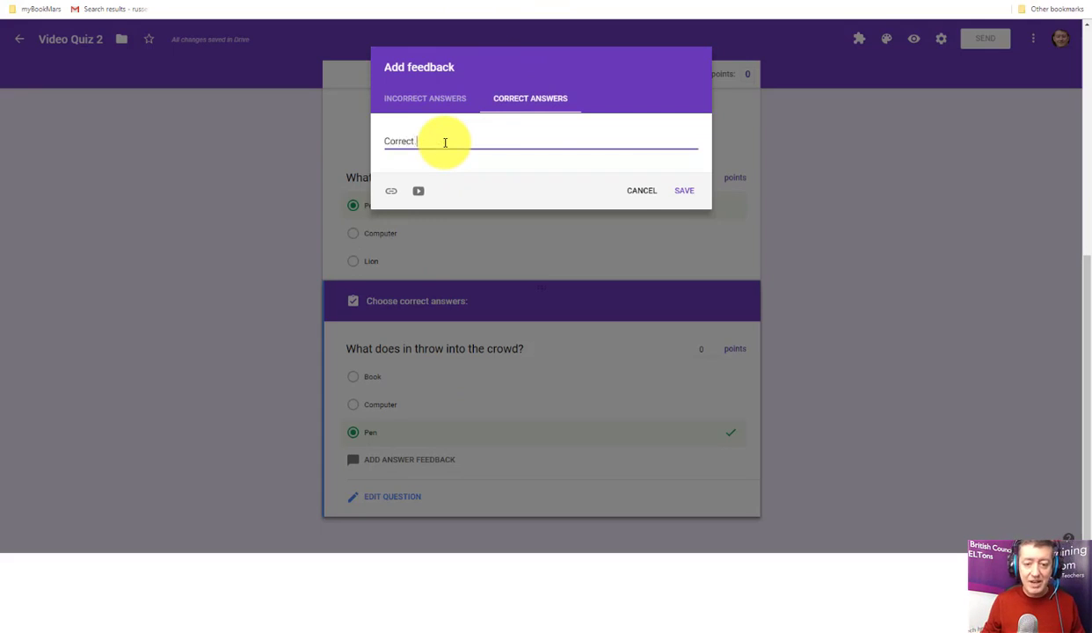
pyautogui.write('.')
pyautogui.click(681, 191)
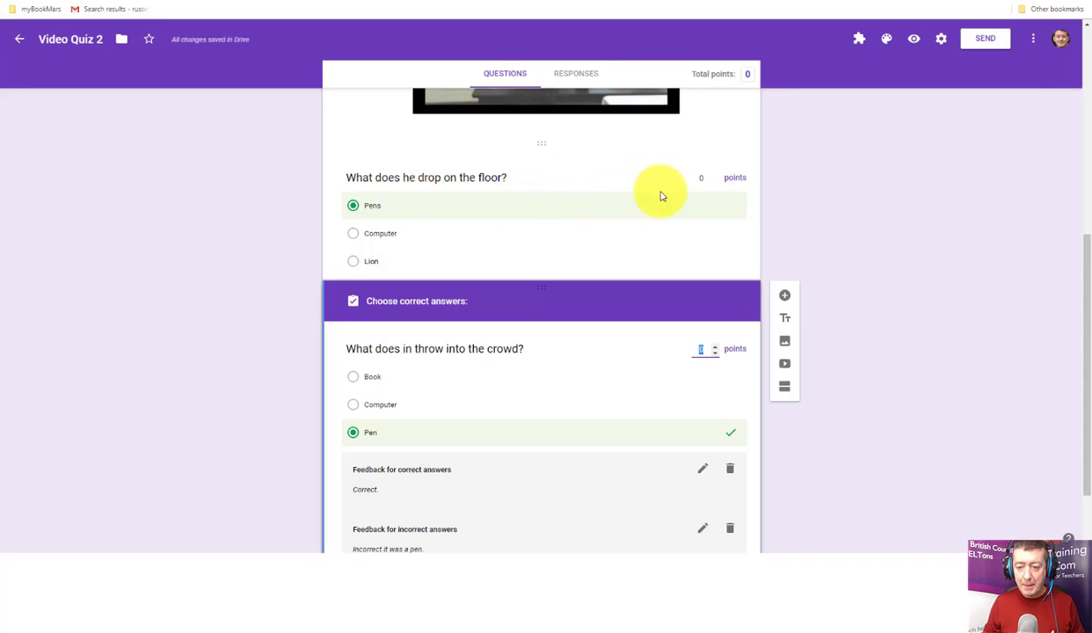
# Assign 5 points each to the crowd question and the dropped-object question.
pyautogui.click(715, 346)
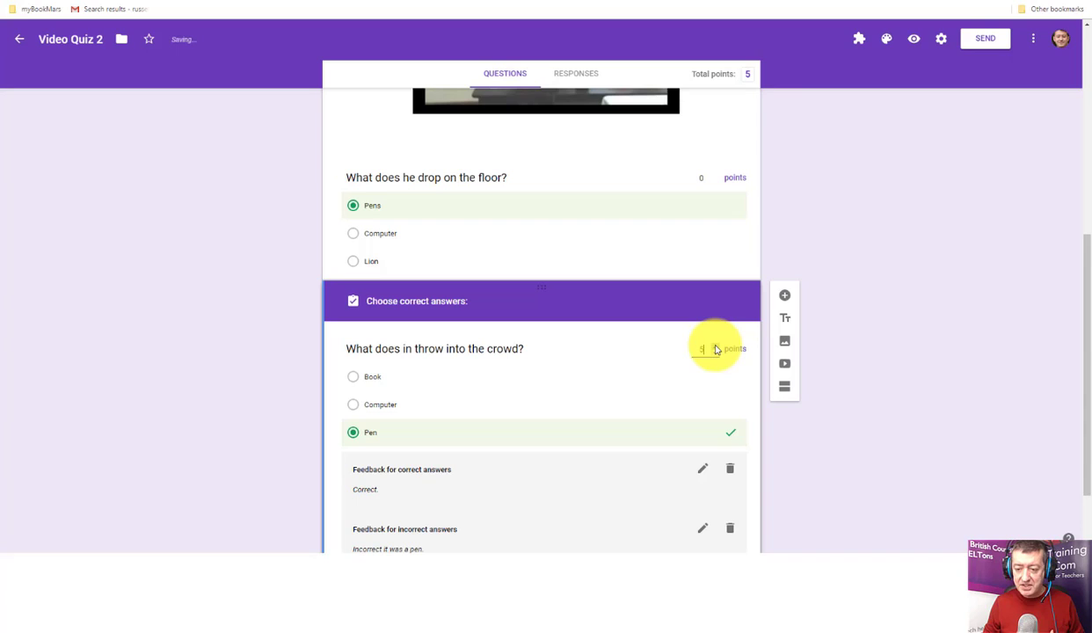
pyautogui.click(599, 187)
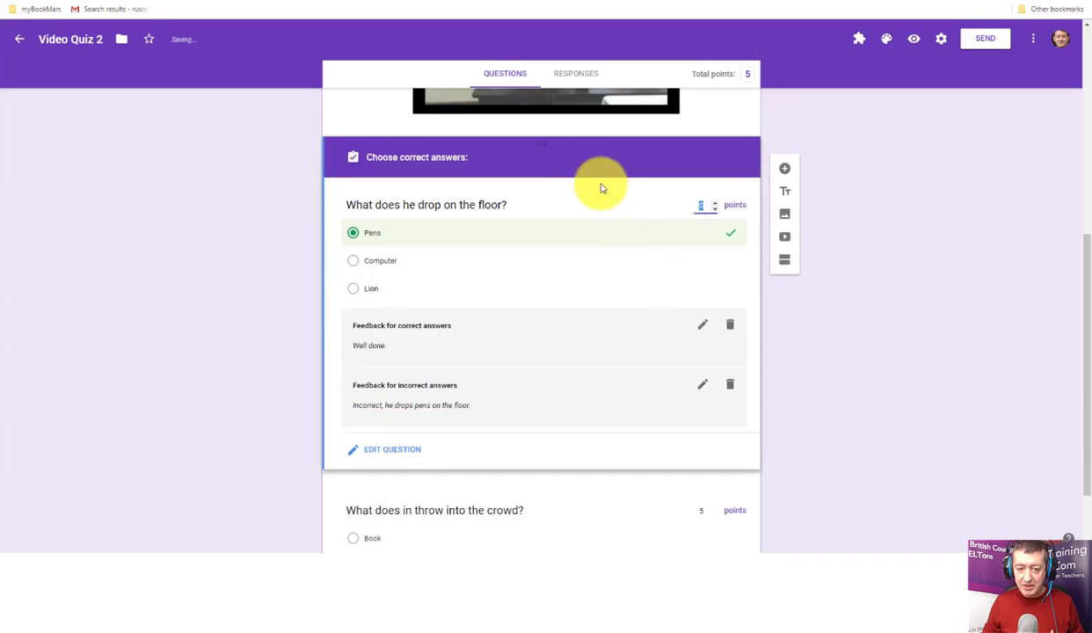
pyautogui.click(716, 203)
pyautogui.click(716, 203)
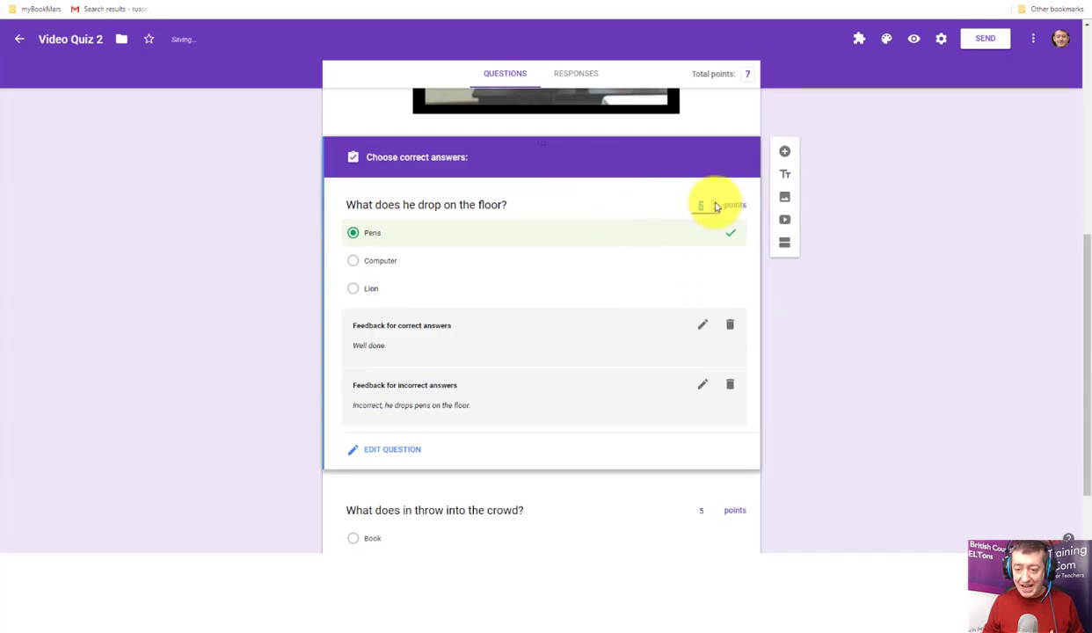
pyautogui.click(715, 203)
pyautogui.click(715, 202)
pyautogui.click(715, 203)
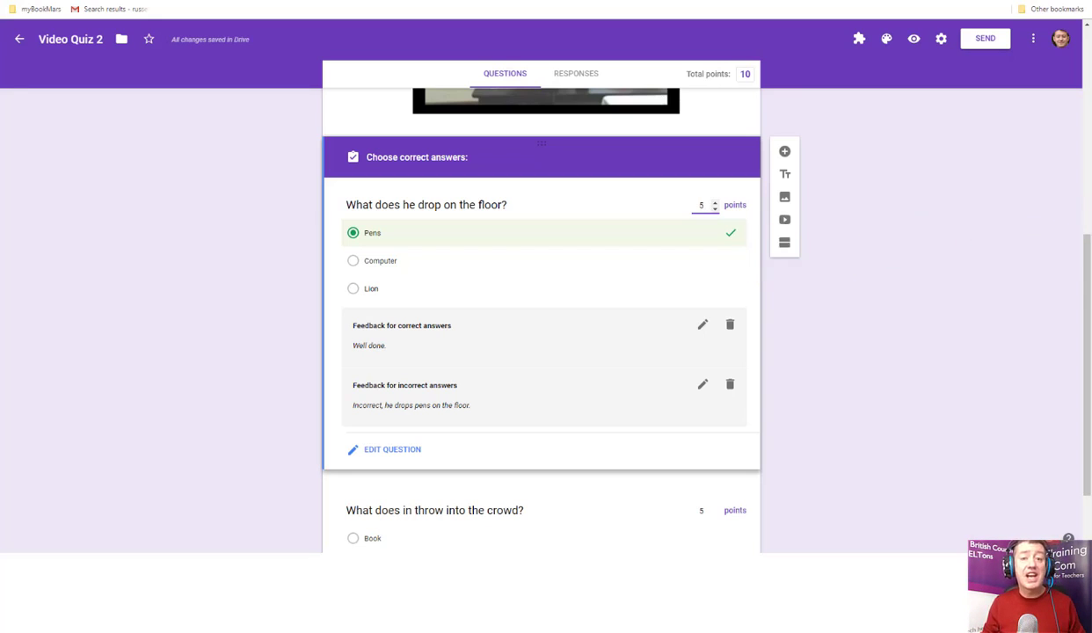
pyautogui.click(761, 283)
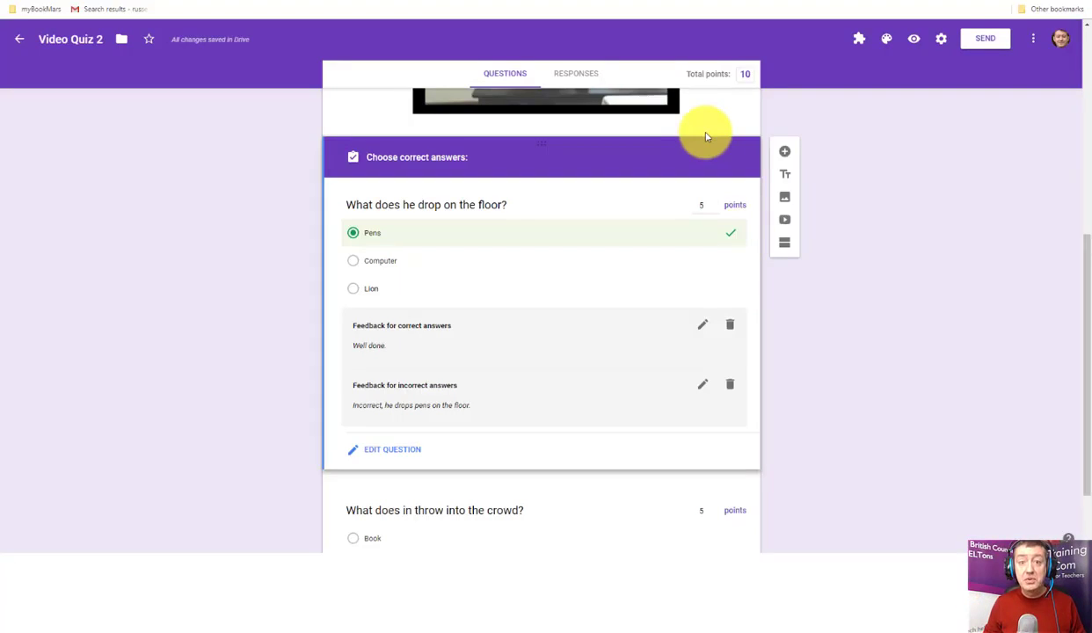
# Review the general options in the form settings and close them without saving.
pyautogui.click(942, 39)
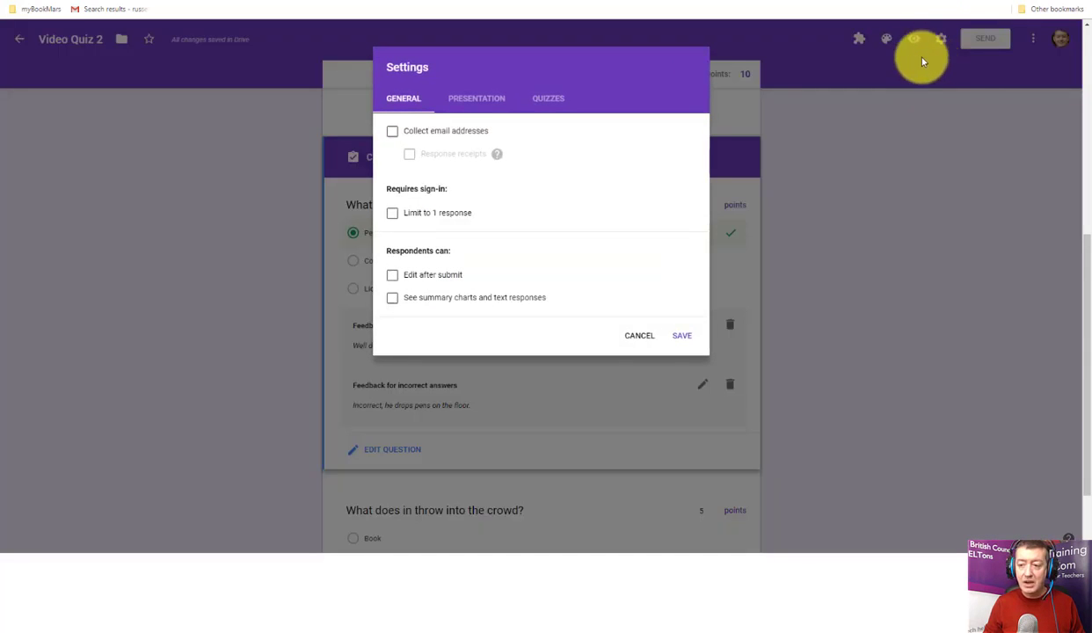
pyautogui.click(635, 338)
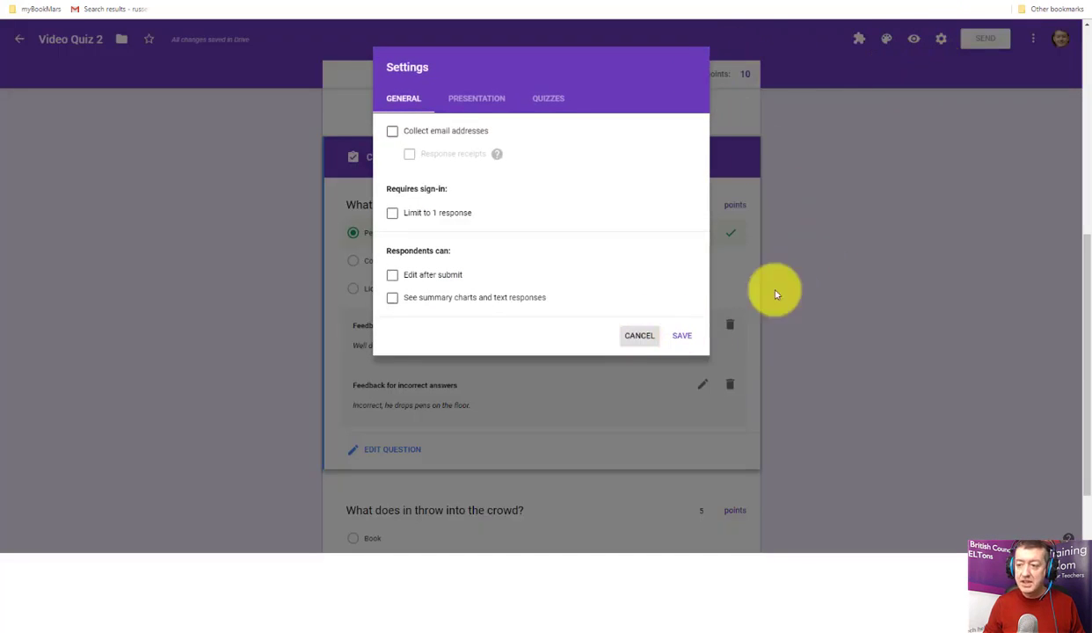
# Choose to send Video Quiz 2 by link, shorten the URL and copy the shortened link.
pyautogui.click(984, 40)
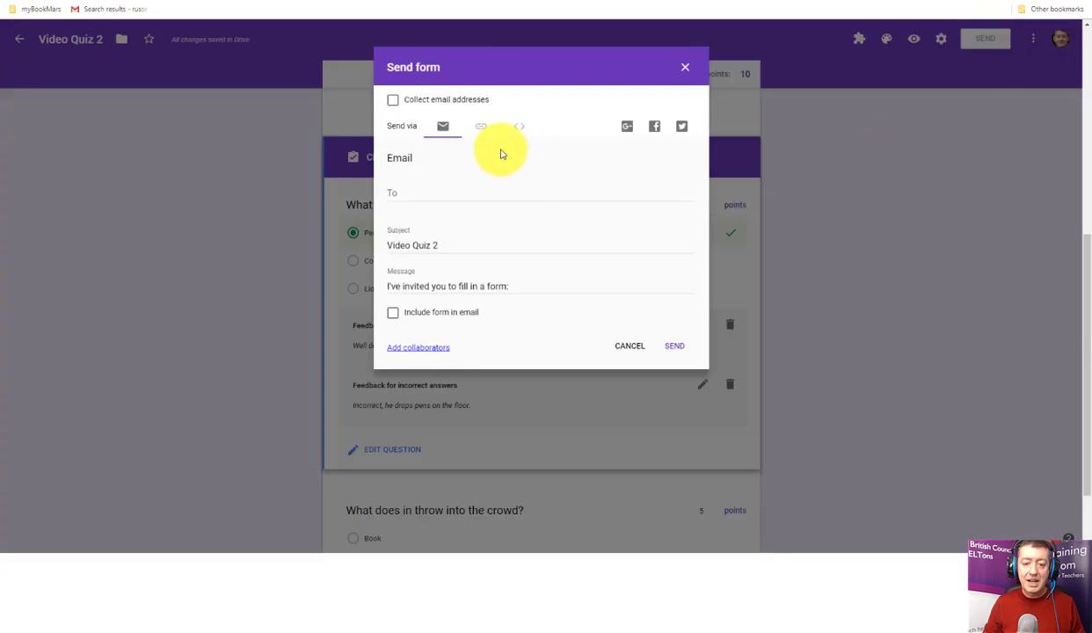
pyautogui.click(482, 130)
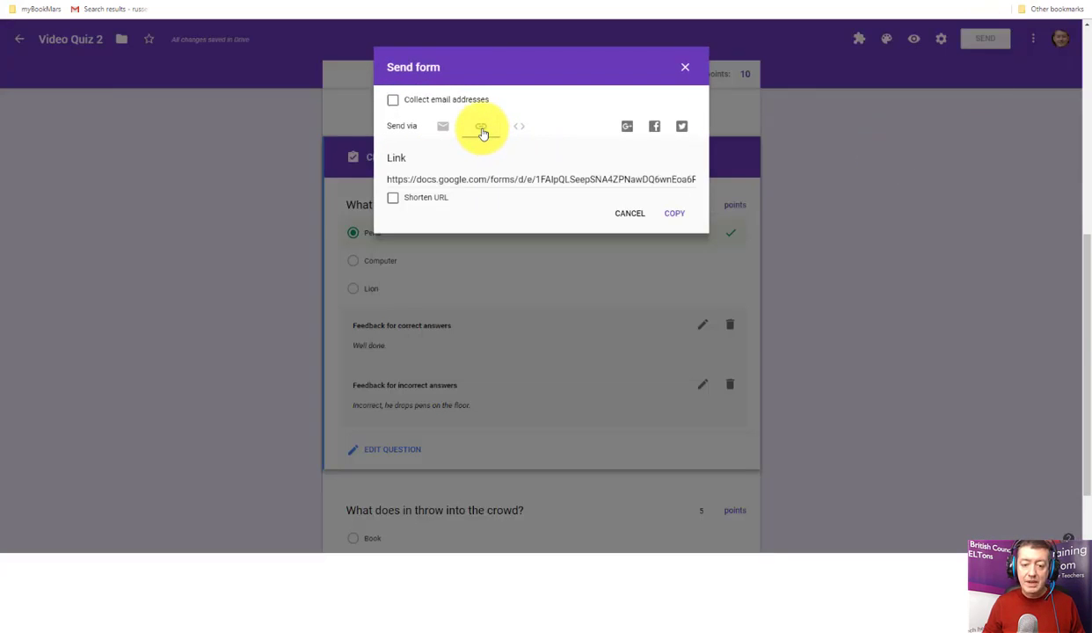
pyautogui.click(393, 201)
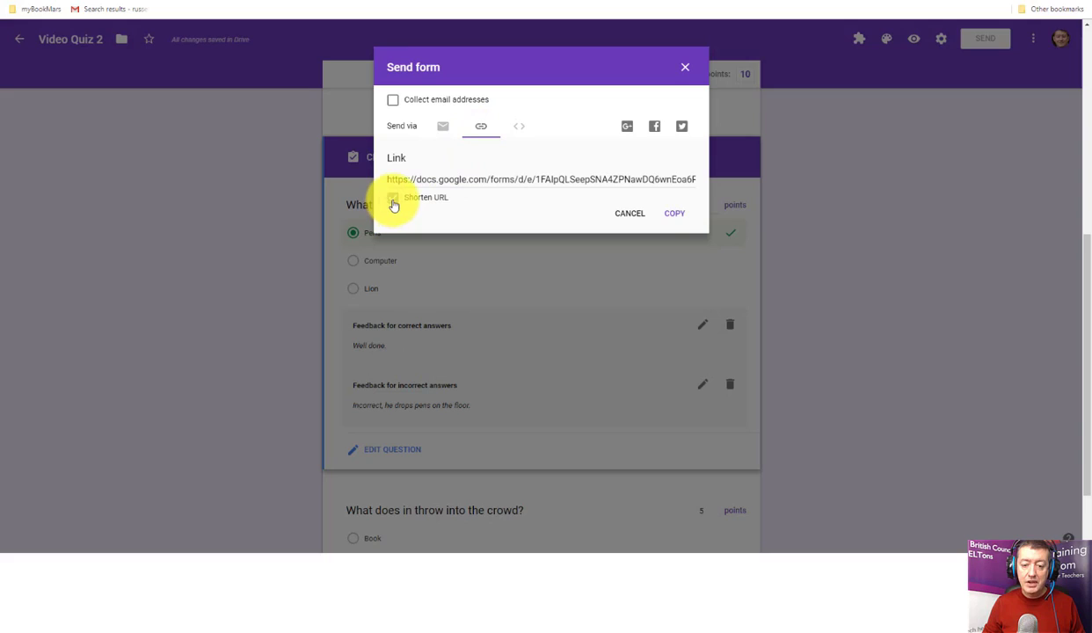
pyautogui.click(673, 216)
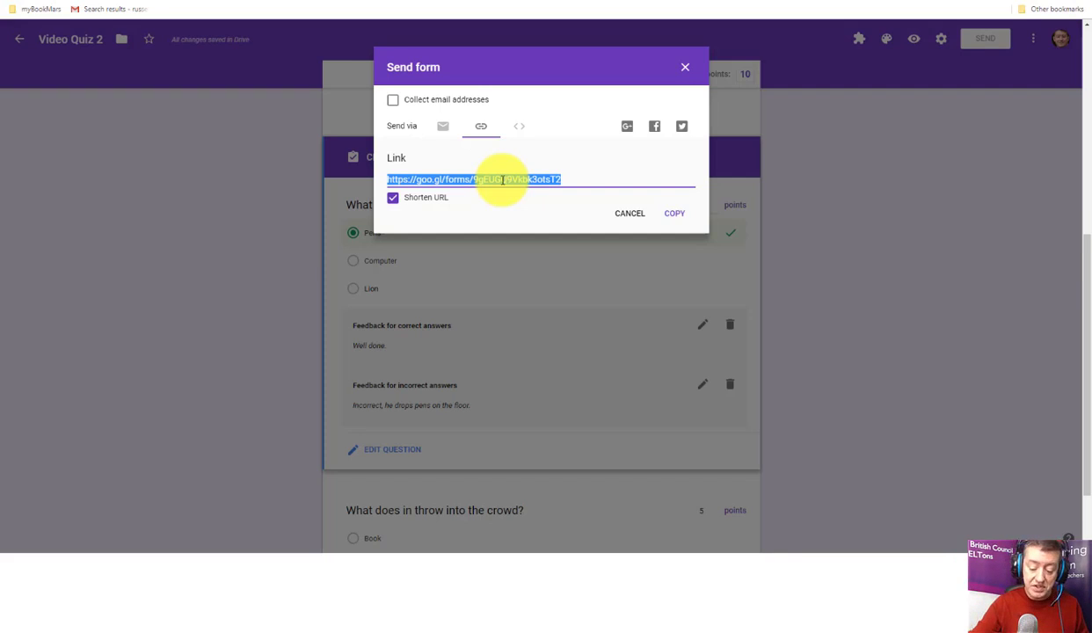
# Switch to the other web browser and open the copied quiz link there.
pyautogui.hotkey('alt', 'Tab')
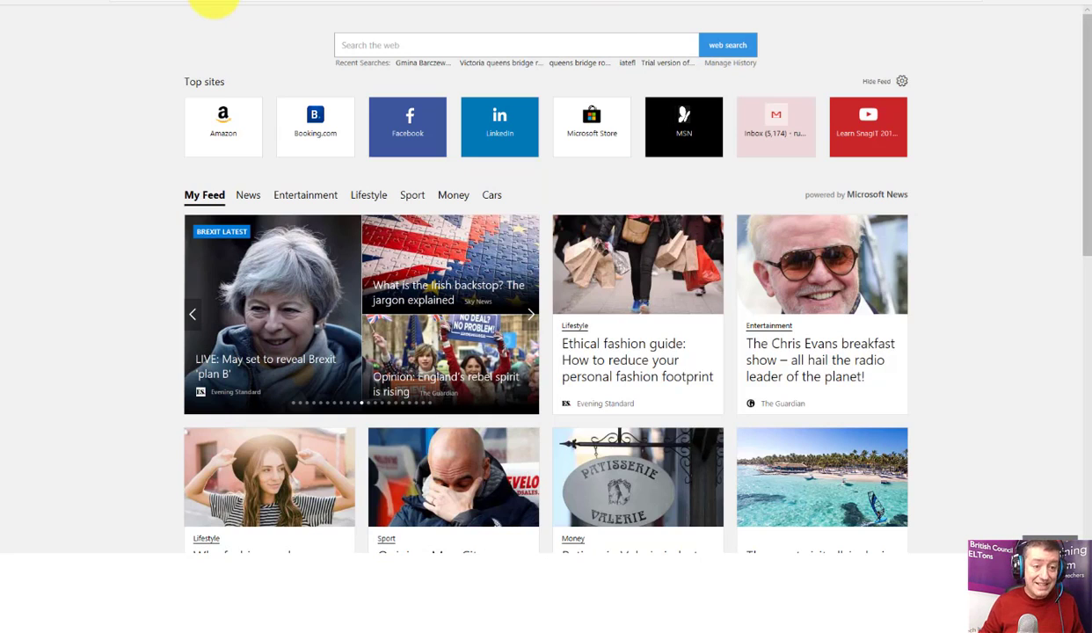
pyautogui.rightClick(214, 7)
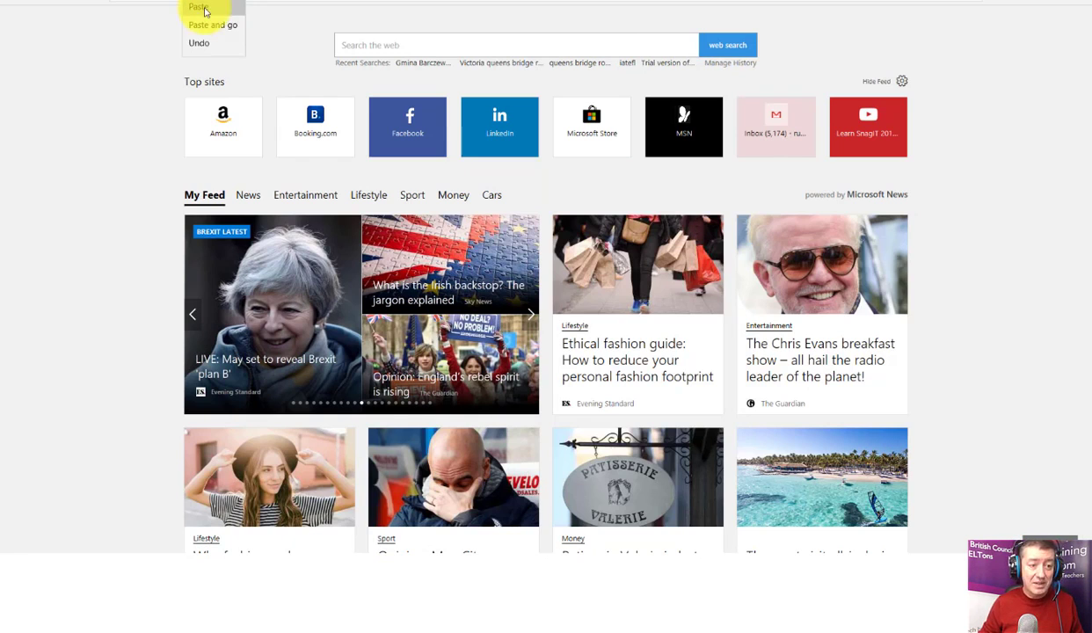
pyautogui.click(205, 7)
pyautogui.press('Return')
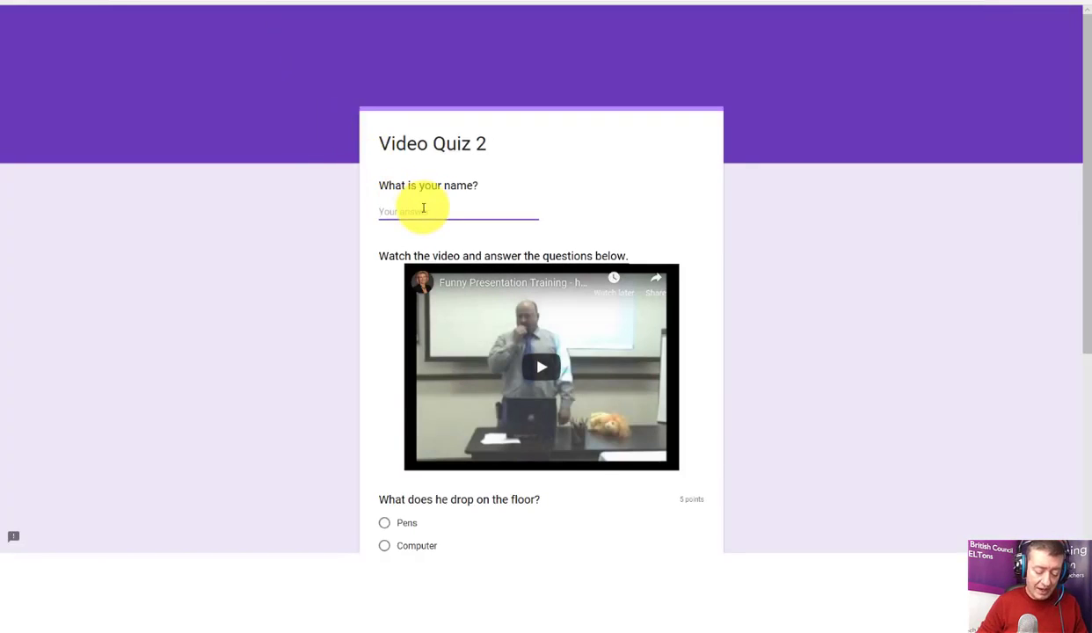
# Enter the respondent's full name, answer Pens for the floor question and Computer for the crowd question, and submit the quiz.
pyautogui.write('Russell')
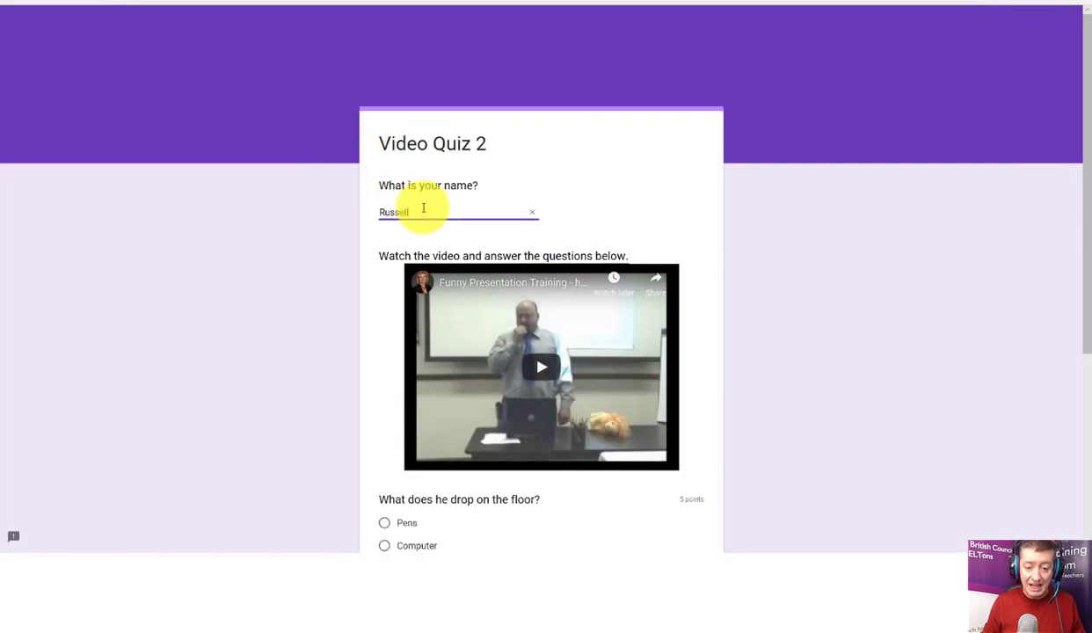
pyautogui.write(' Stannard')
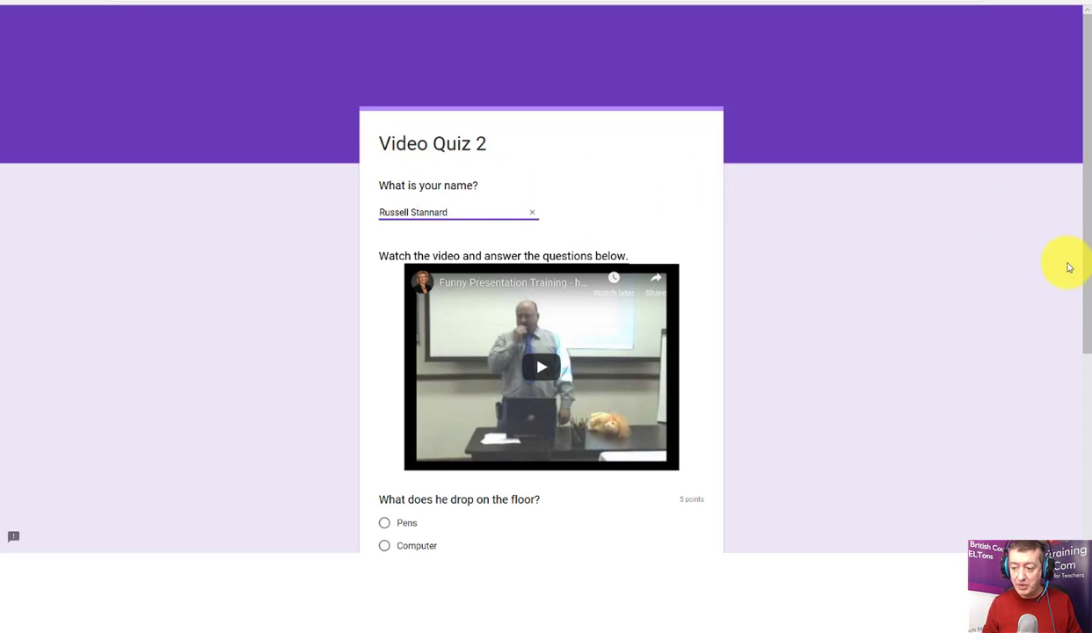
pyautogui.moveTo(1087, 275); pyautogui.dragTo(1088, 402)
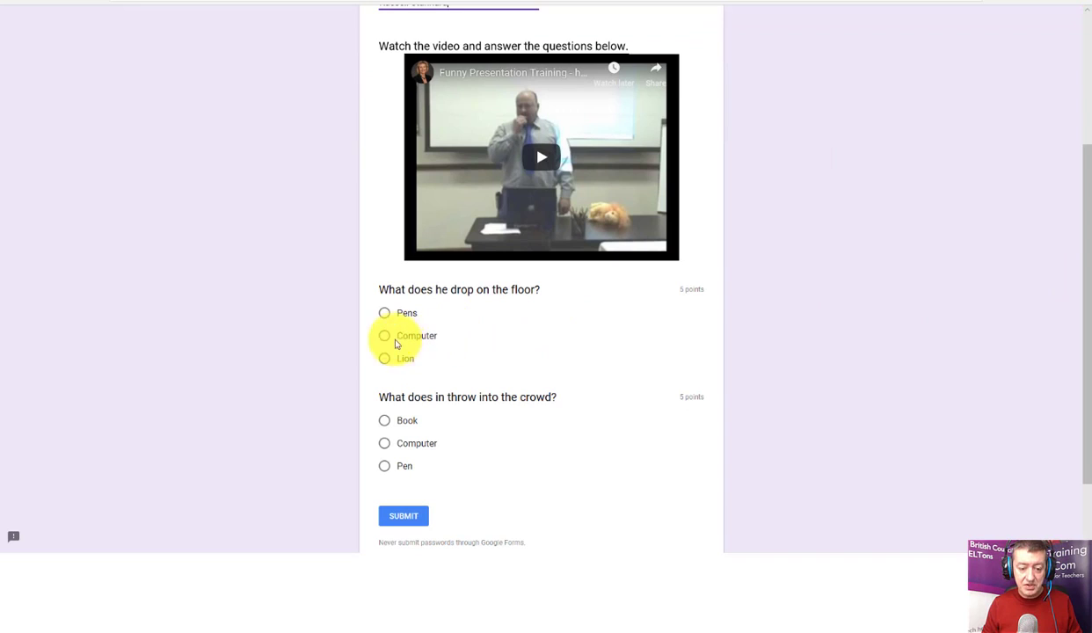
pyautogui.click(385, 314)
pyautogui.click(386, 444)
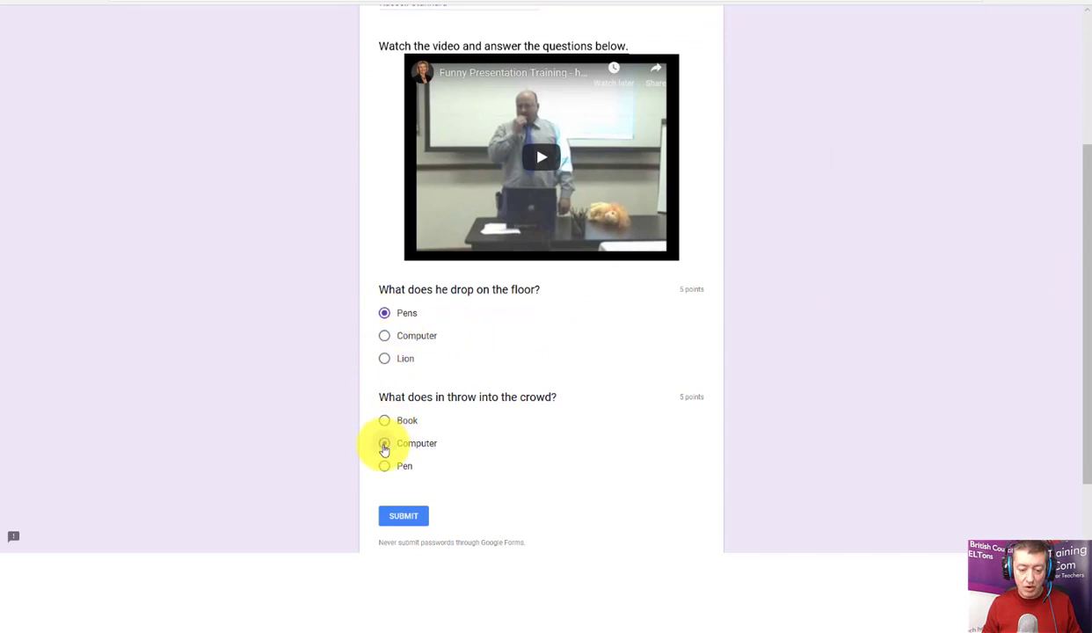
pyautogui.click(402, 517)
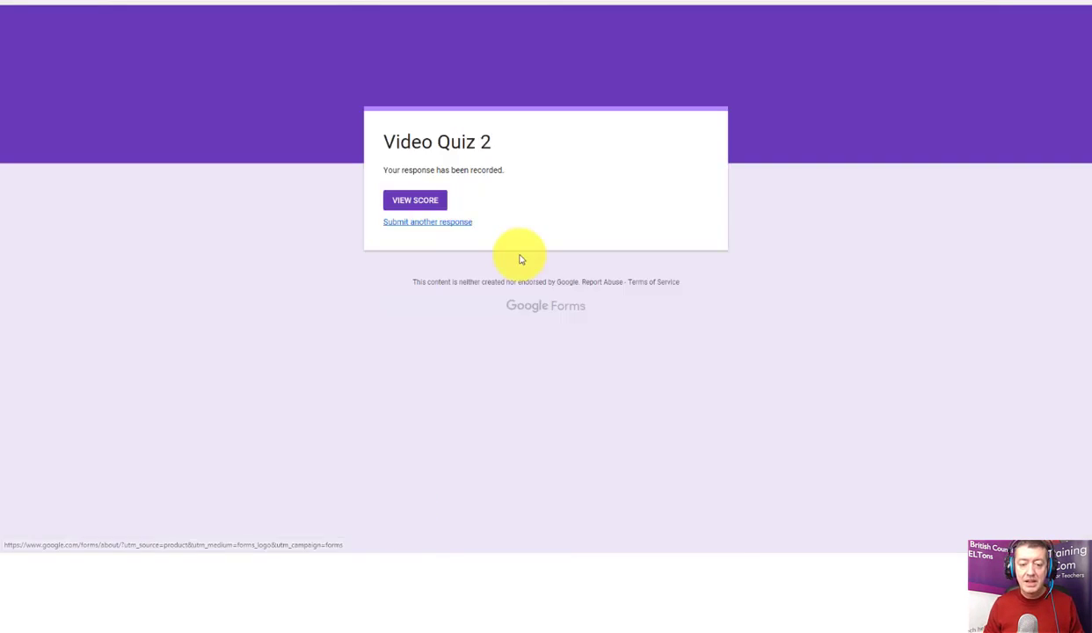
# View the submitted quiz's score and examine the marking and feedback for each question.
pyautogui.click(432, 204)
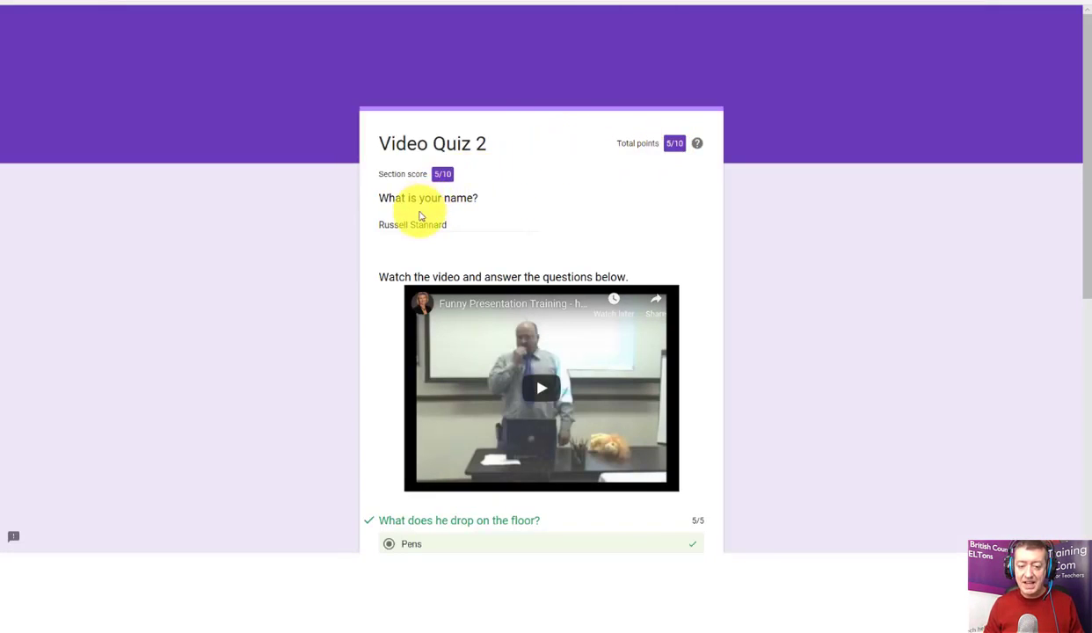
pyautogui.moveTo(1075, 117); pyautogui.dragTo(1075, 253)
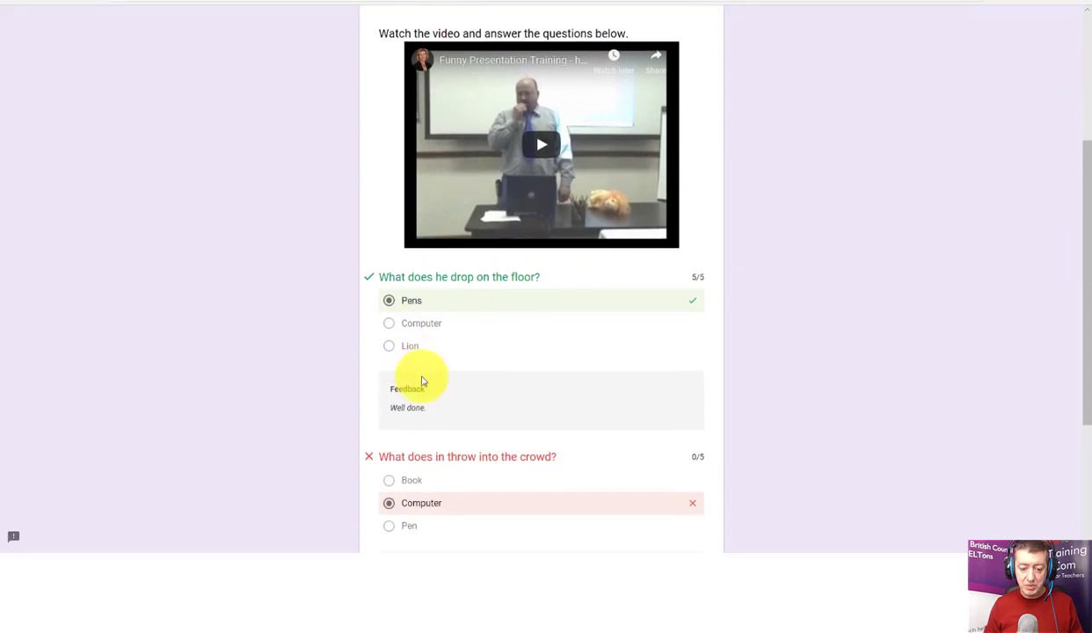
pyautogui.moveTo(1074, 366); pyautogui.dragTo(1074, 460)
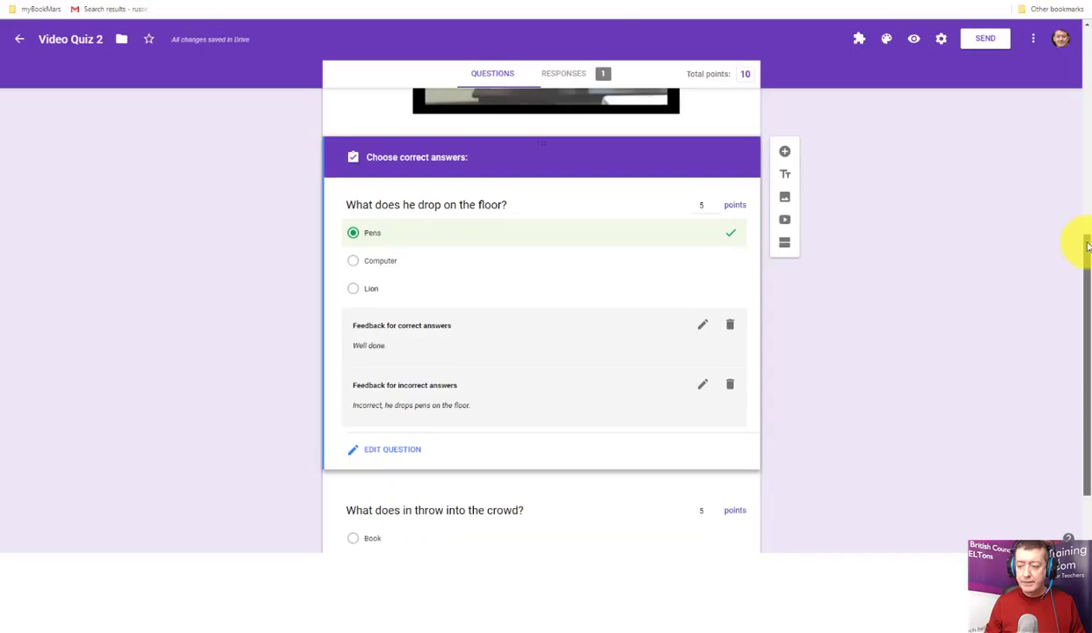
# Return to the form editor and examine the response summary and the individual response to Video Quiz 2.
pyautogui.moveTo(1082, 244); pyautogui.dragTo(1075, 39)
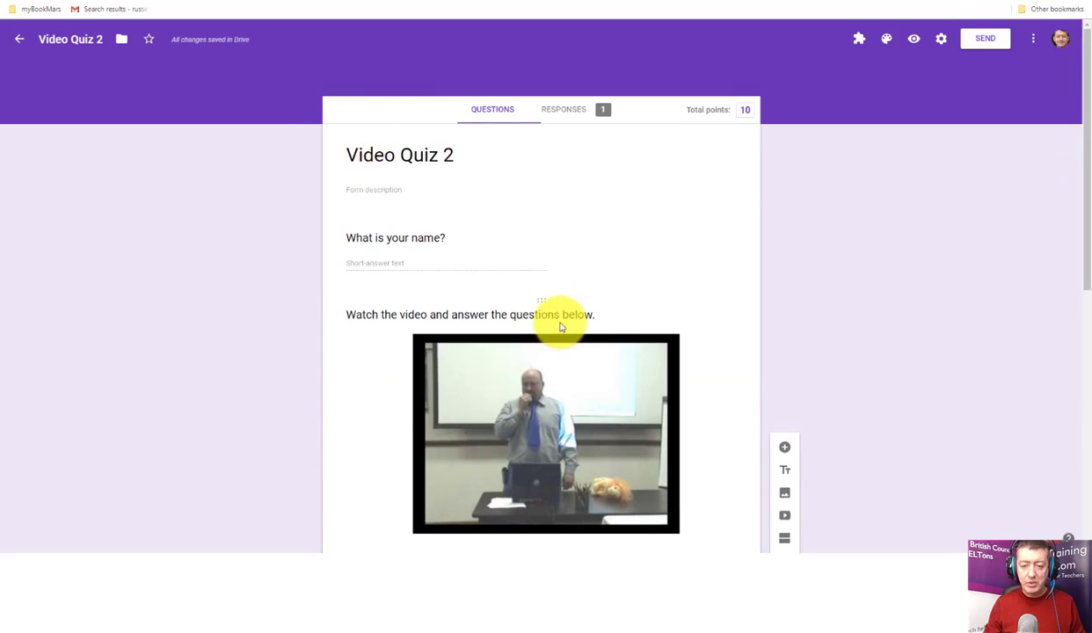
pyautogui.click(562, 112)
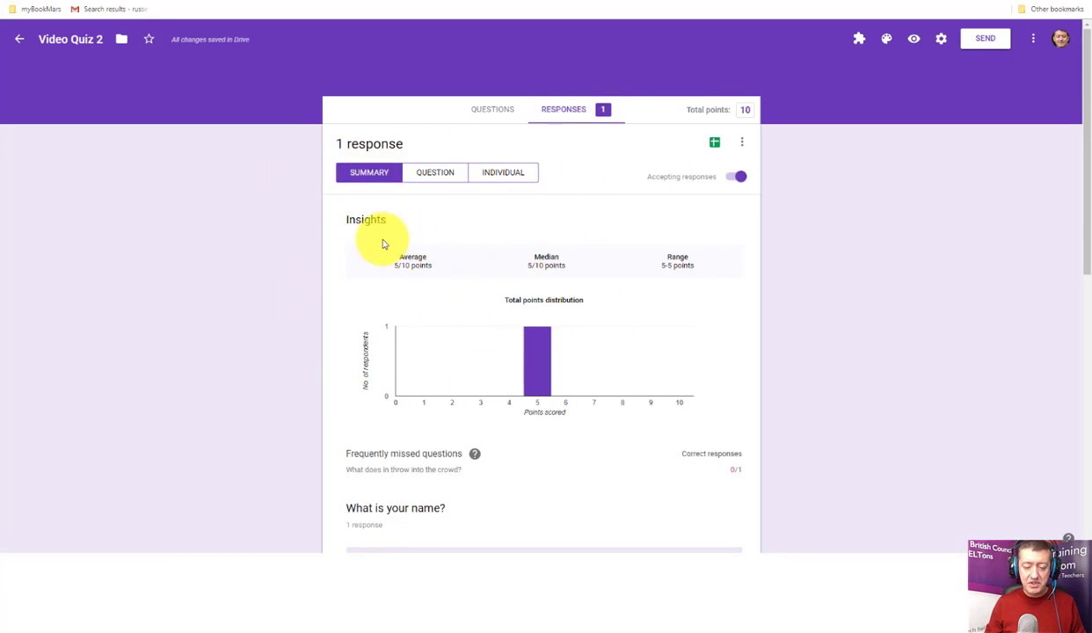
pyautogui.click(495, 174)
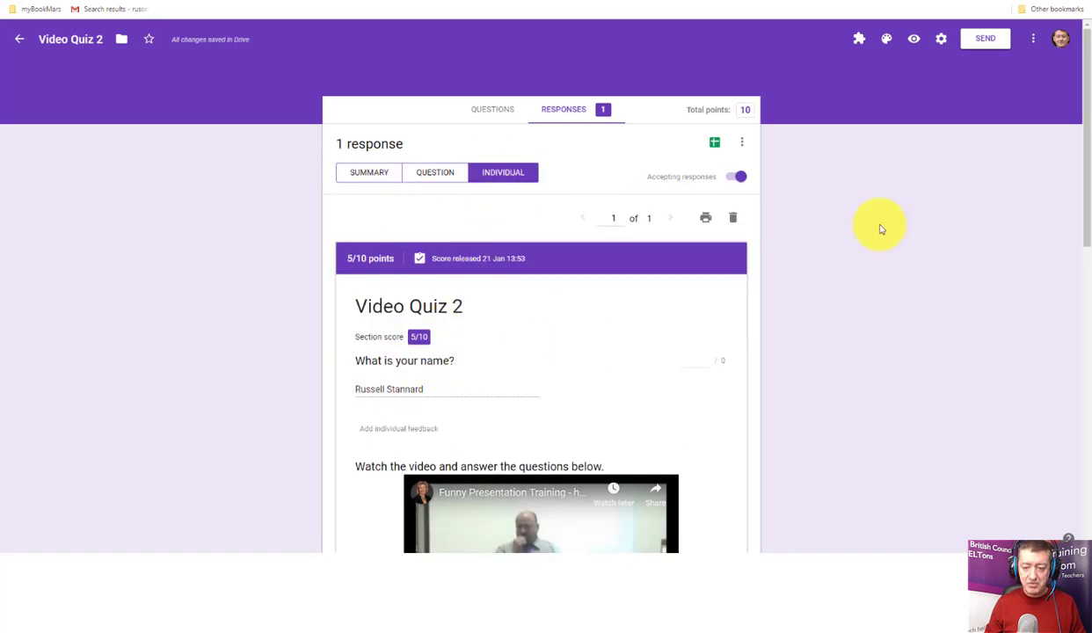
pyautogui.scroll(-3, 1055, 224)
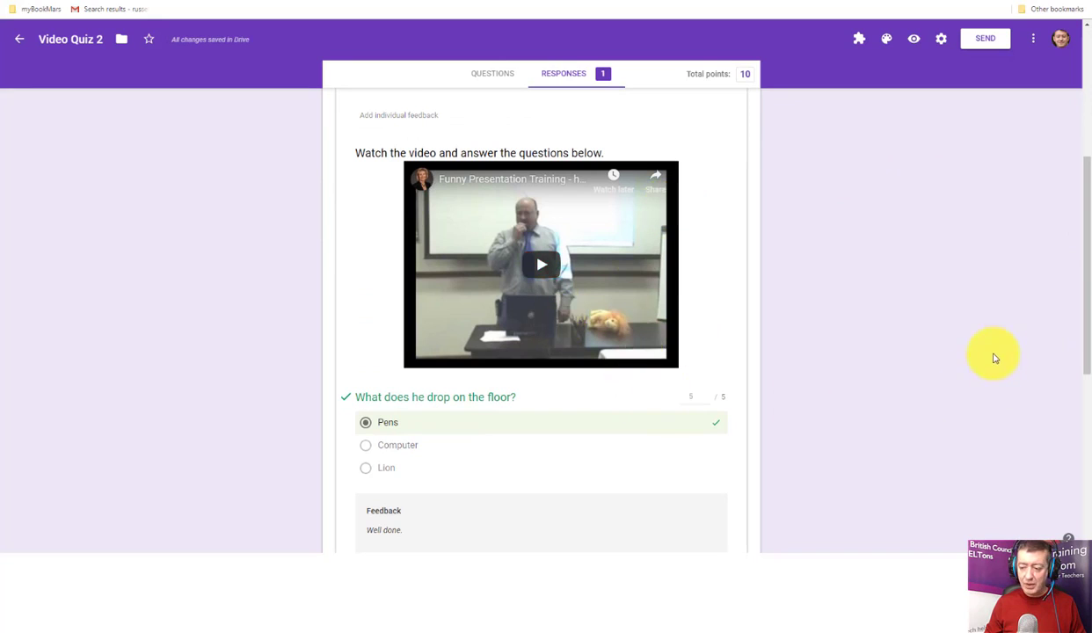
pyautogui.moveTo(1080, 329); pyautogui.dragTo(1065, 201)
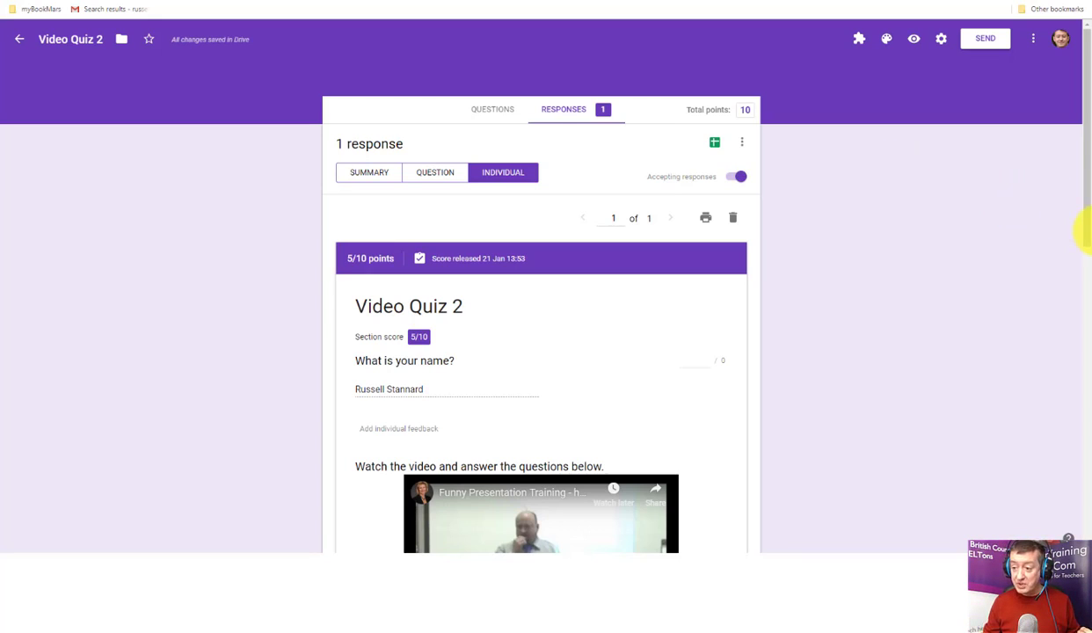
pyautogui.moveTo(1082, 225); pyautogui.dragTo(1087, 413)
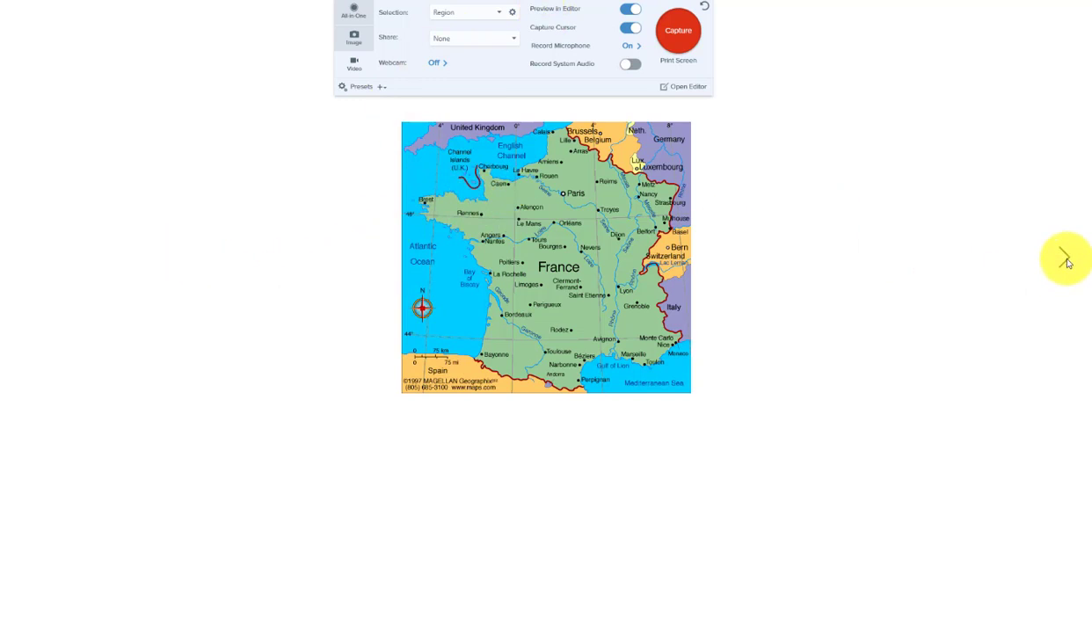
# Go through the map images as far as Italy and return to the map of France.
pyautogui.click(1065, 260)
pyautogui.click(1066, 262)
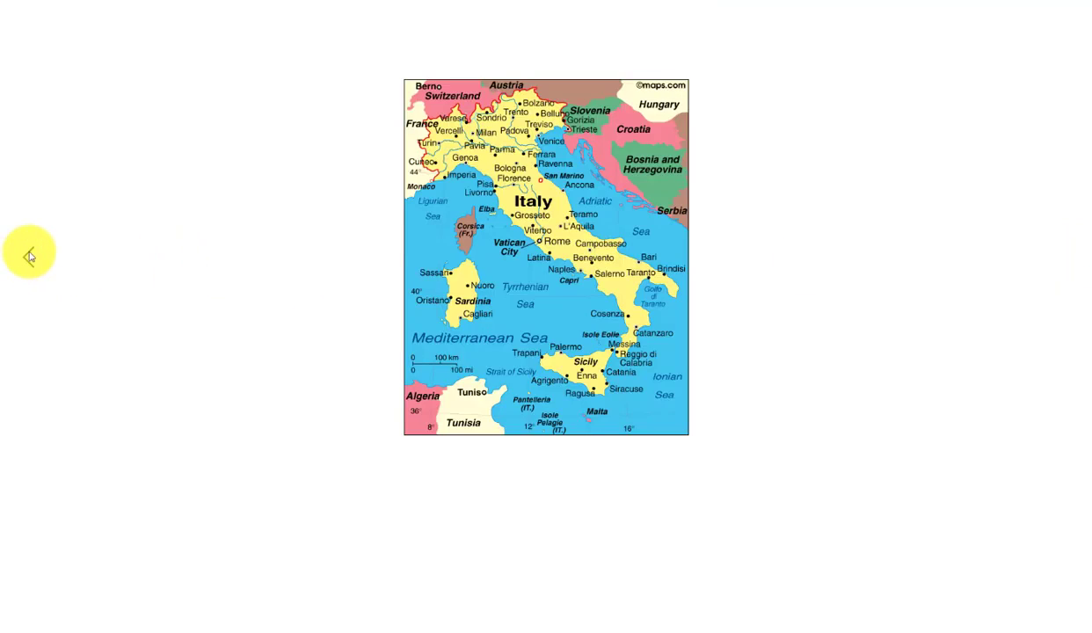
pyautogui.click(30, 257)
pyautogui.click(30, 257)
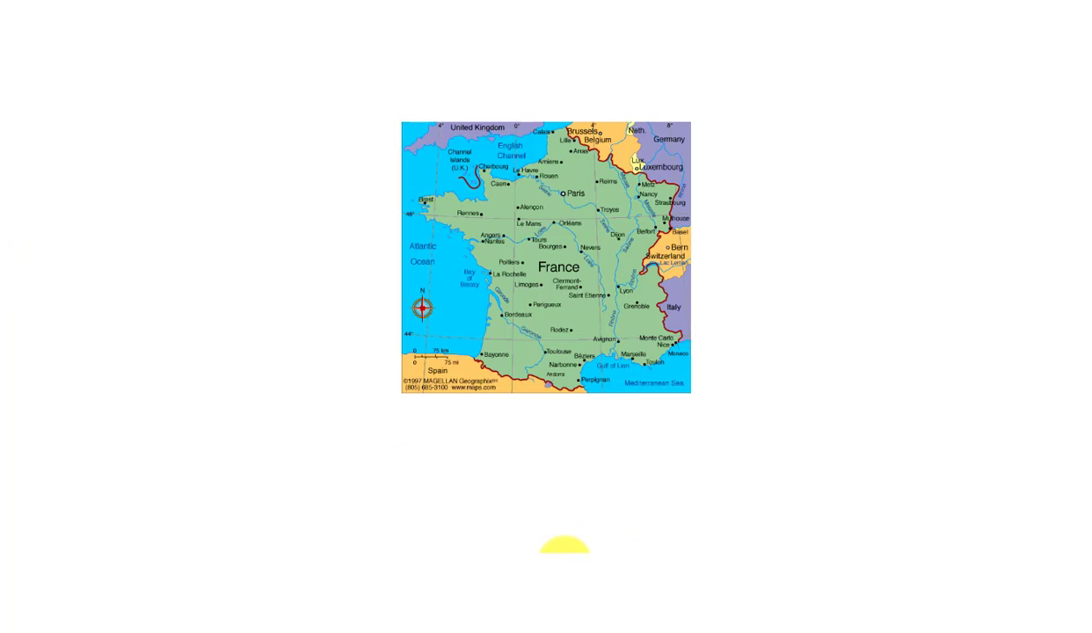
# Record a Snagit video of a 688 x 698 region around the map of France, moving on to the Spain and Italy maps while recording.
pyautogui.moveTo(492, 4)
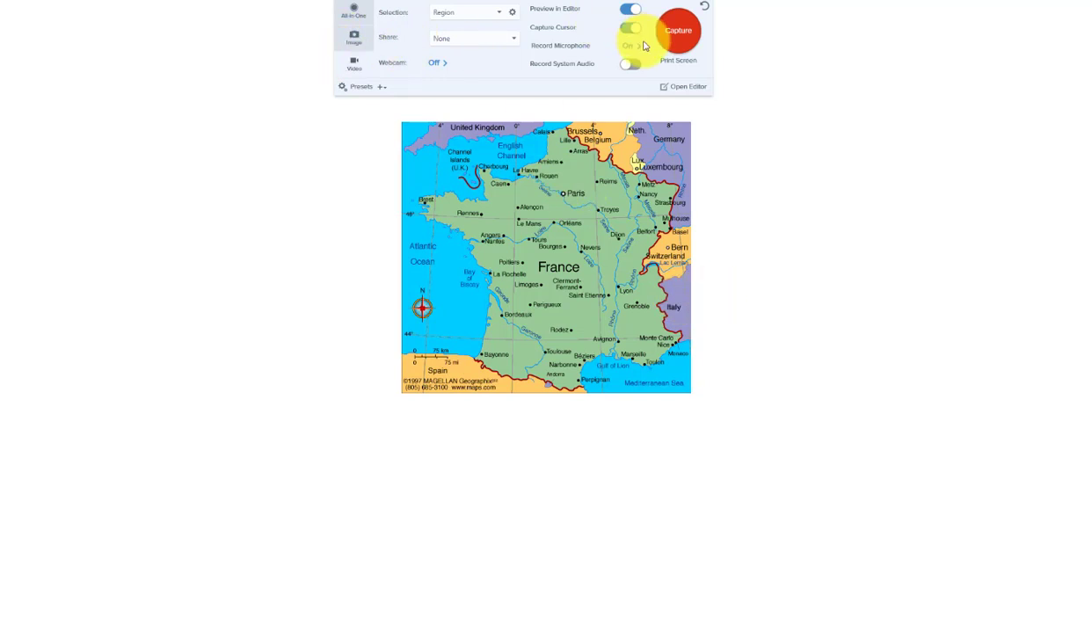
pyautogui.click(673, 38)
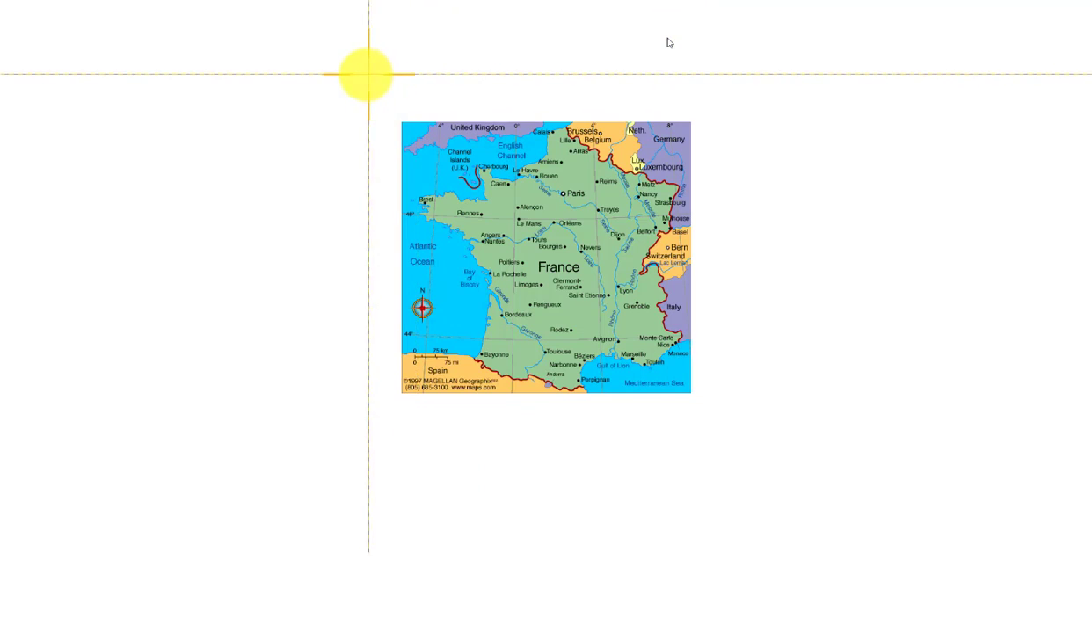
pyautogui.moveTo(368, 49); pyautogui.dragTo(761, 448)
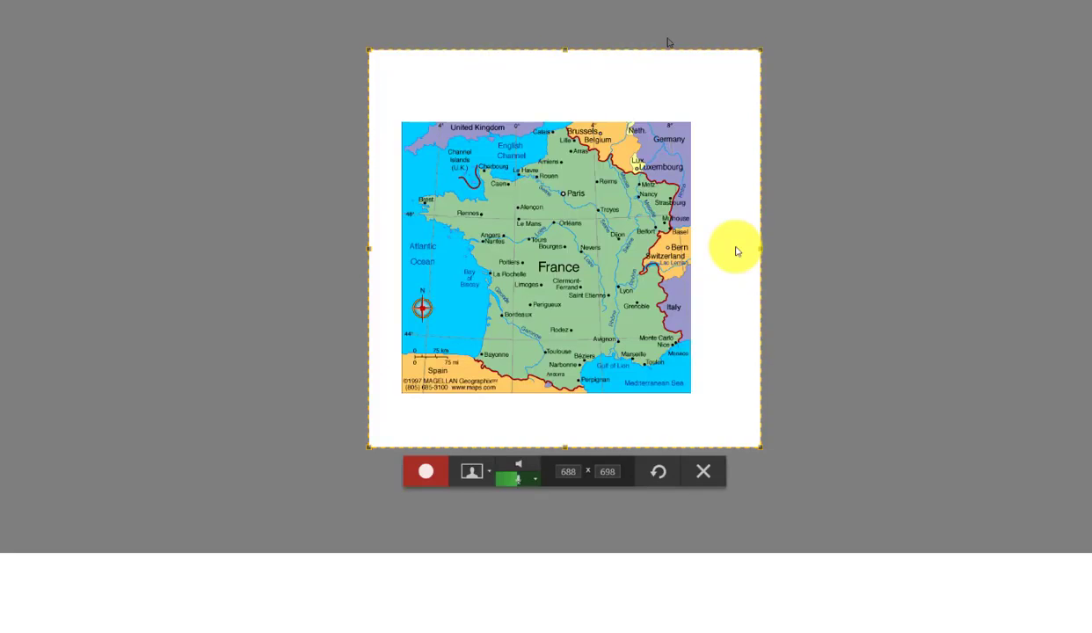
pyautogui.click(428, 476)
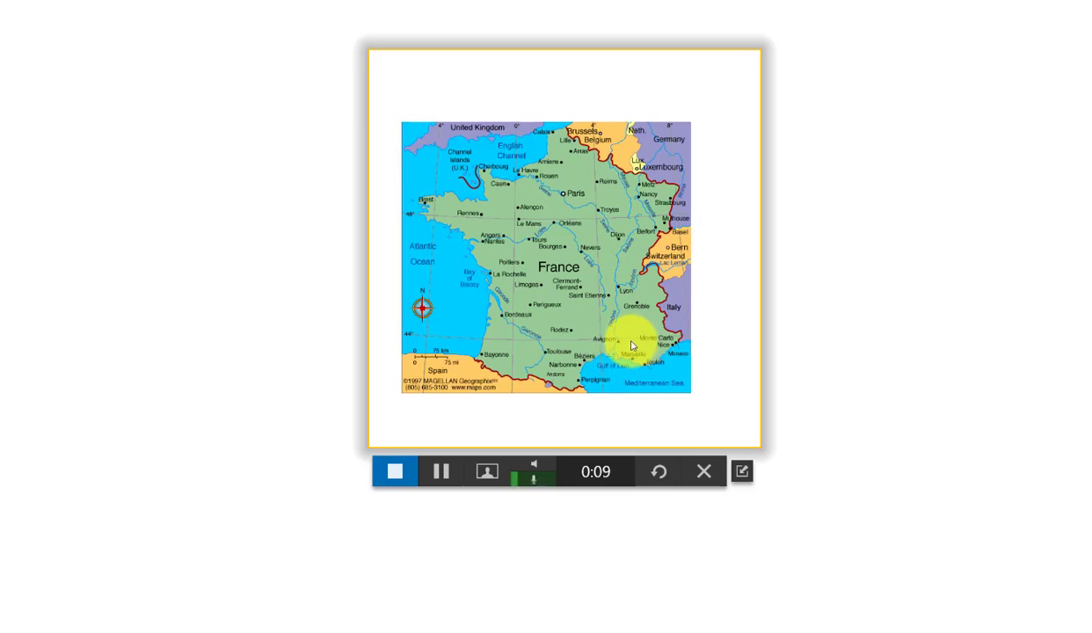
pyautogui.click(1064, 259)
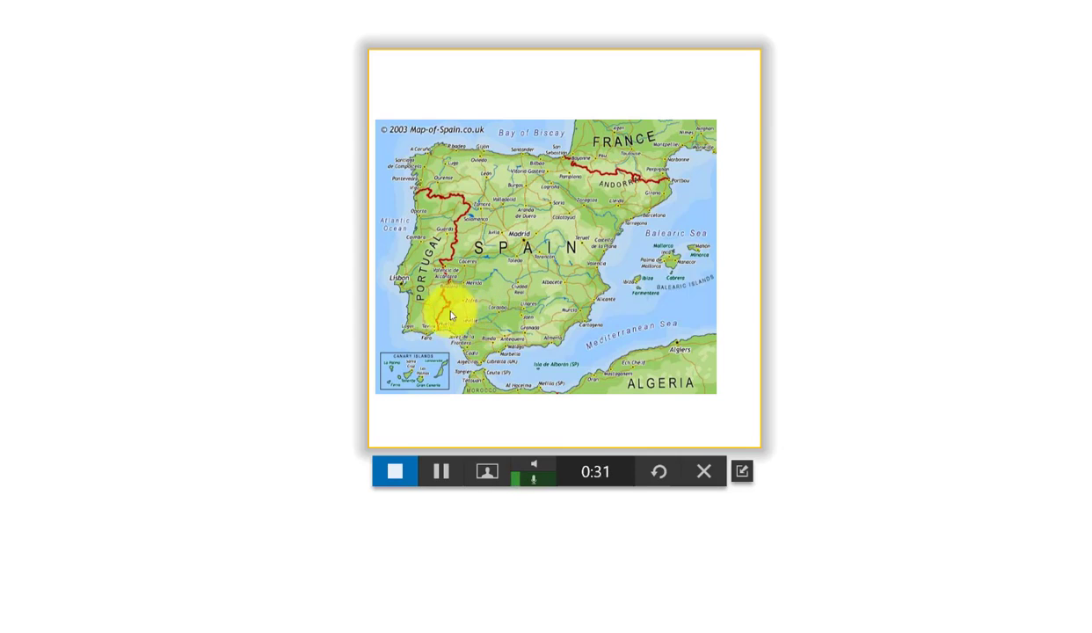
pyautogui.press('Right')
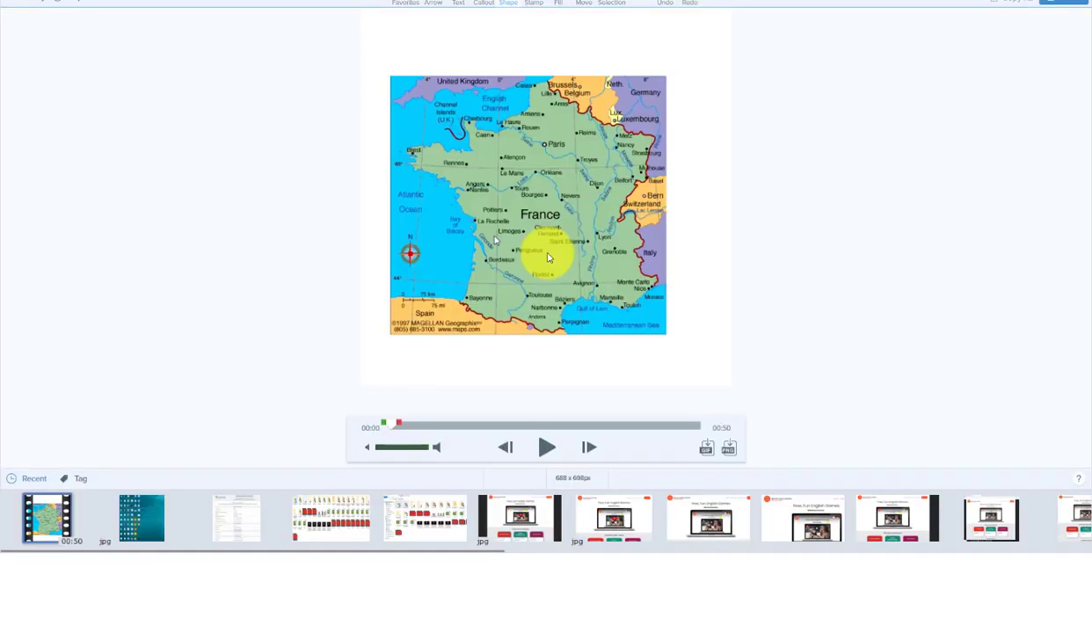
# Play the start of the map recording, pause it and skim through the rest to about 00:44.
pyautogui.click(546, 447)
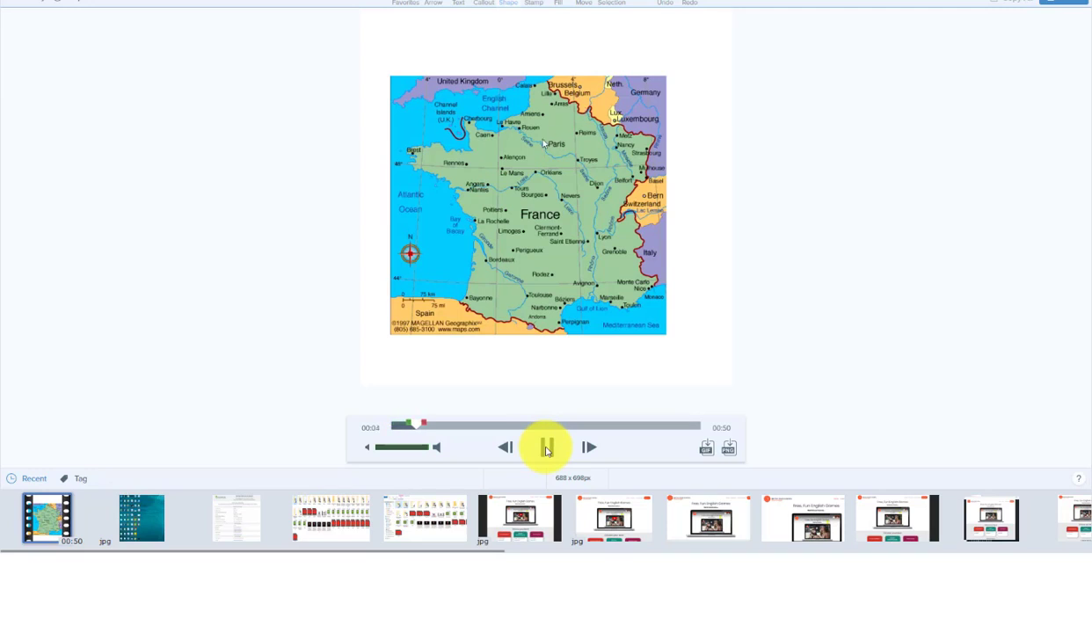
pyautogui.click(546, 448)
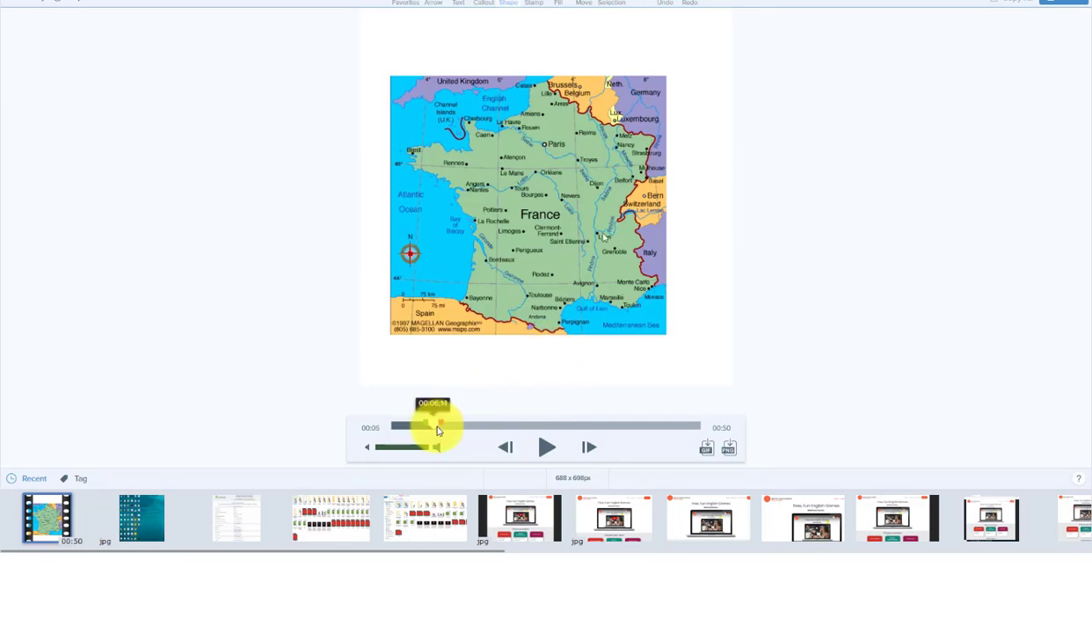
pyautogui.click(482, 426)
pyautogui.moveTo(492, 429); pyautogui.dragTo(656, 453)
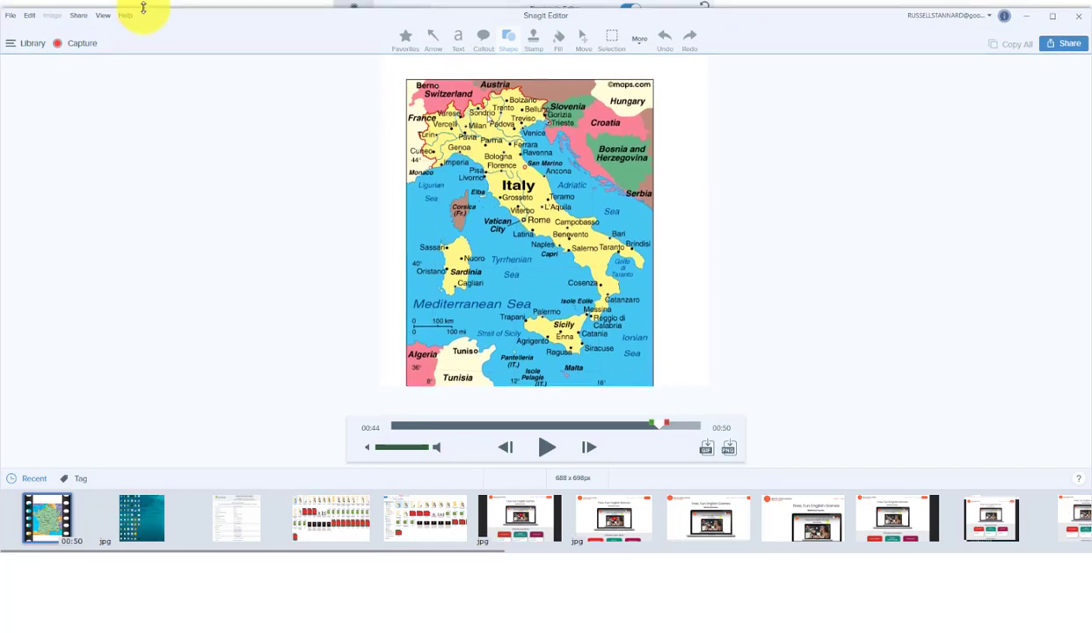
# Start sending the map recording to YouTube and replace its title with "test video for google".
pyautogui.click(78, 17)
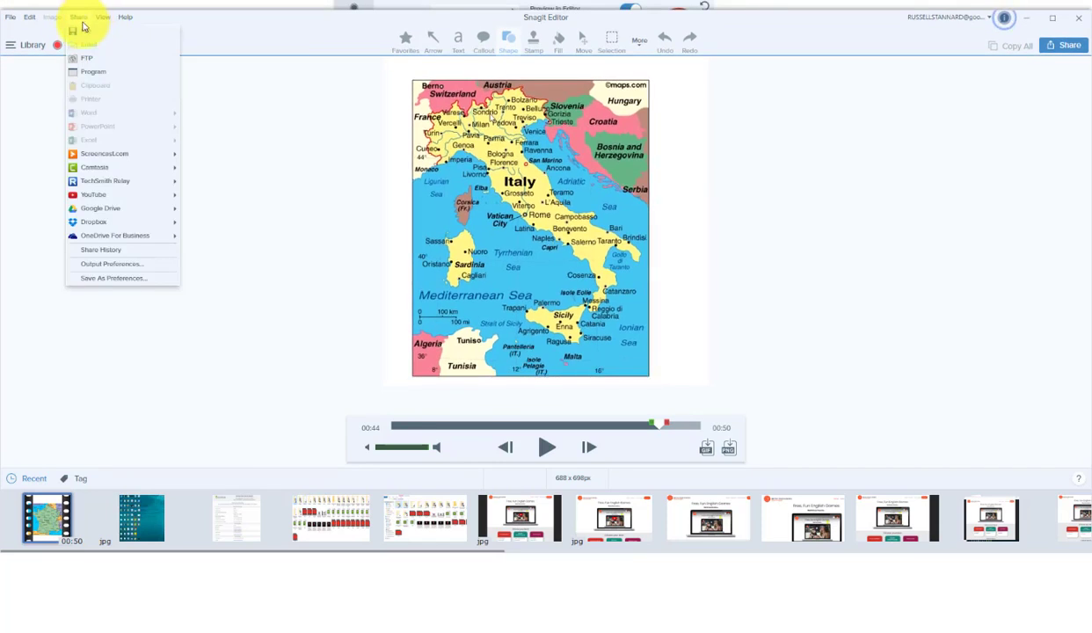
pyautogui.moveTo(93, 194)
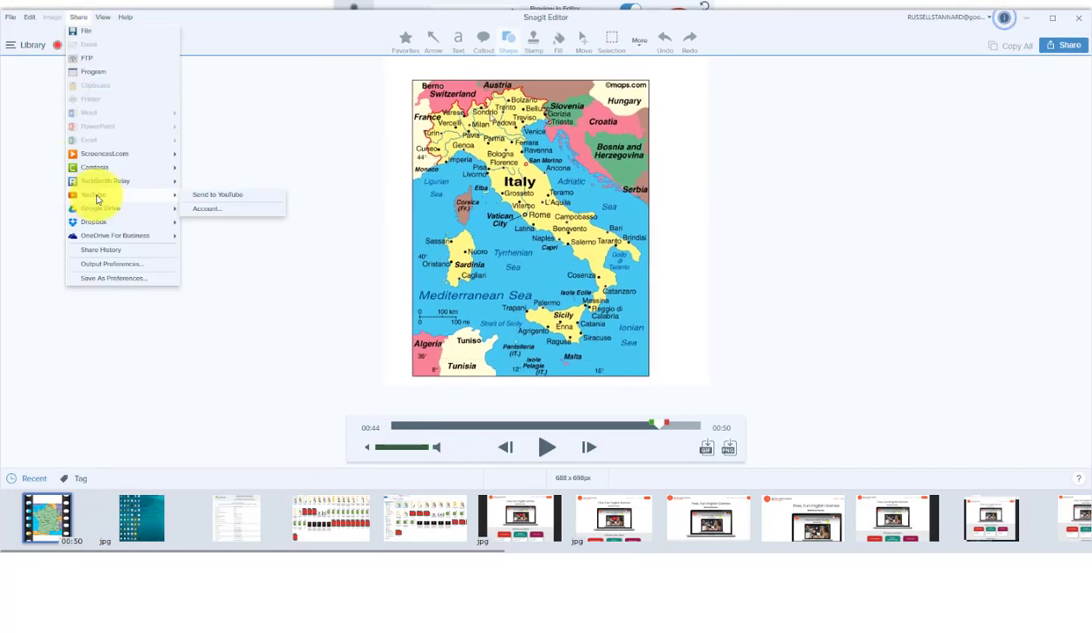
pyautogui.click(228, 201)
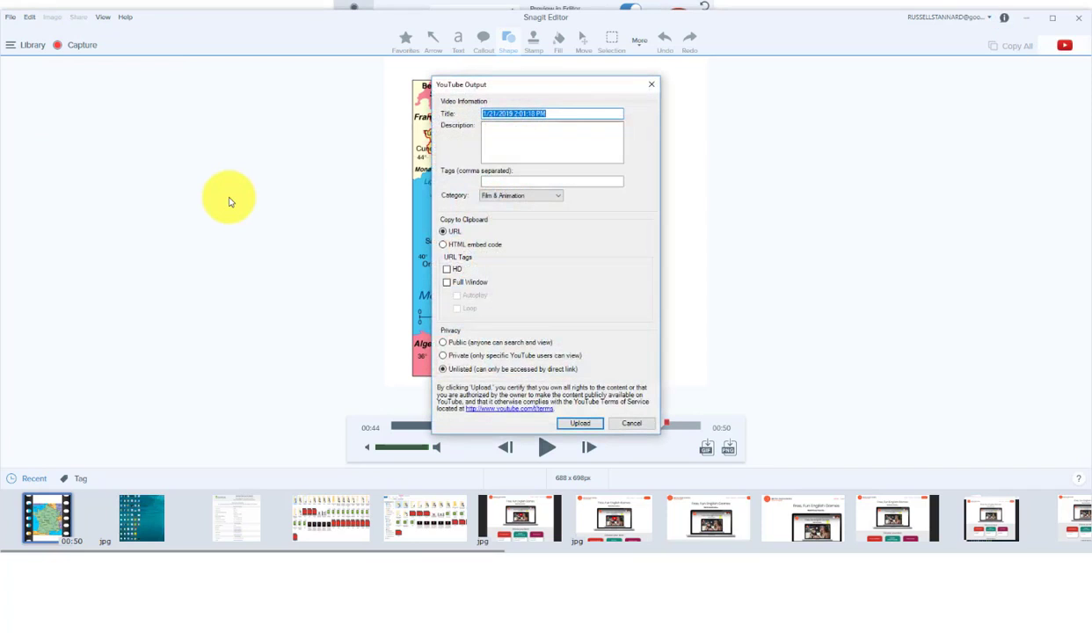
pyautogui.click(564, 115)
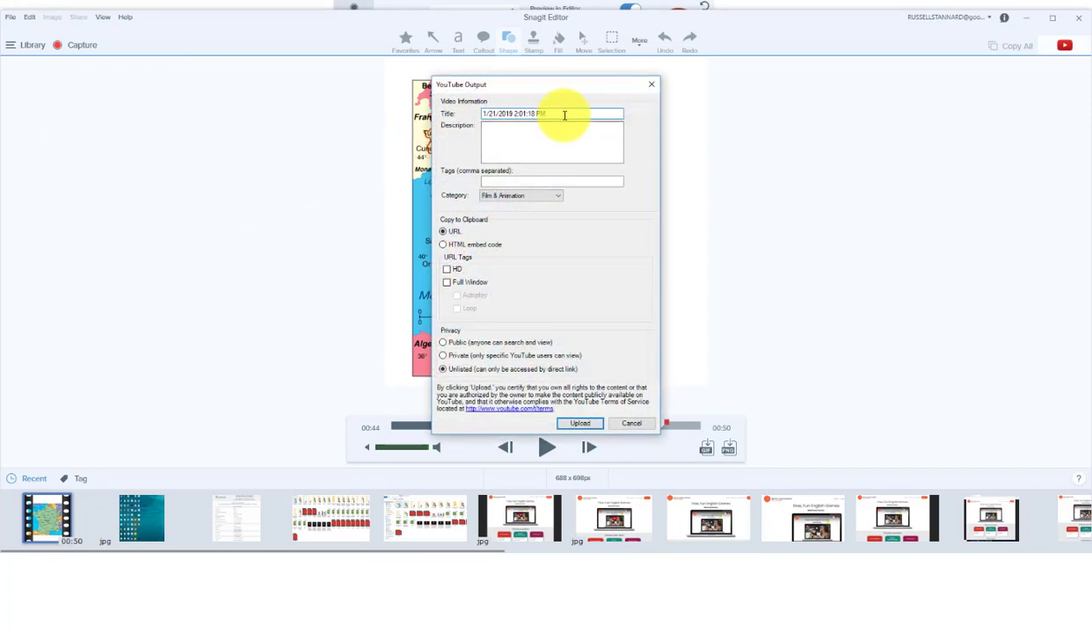
pyautogui.press('BackSpace')
pyautogui.press('BackSpace')
pyautogui.press('BackSpace')
pyautogui.press('BackSpace')
pyautogui.press('BackSpace')
pyautogui.press('BackSpace')
pyautogui.press('BackSpace')
pyautogui.press('BackSpace')
pyautogui.press('BackSpace')
pyautogui.press('BackSpace')
pyautogui.press('BackSpace')
pyautogui.press('BackSpace')
pyautogui.press('BackSpace')
pyautogui.press('BackSpace')
pyautogui.press('BackSpace')
pyautogui.press('BackSpace')
pyautogui.press('BackSpace')
pyautogui.press('BackSpace')
pyautogui.press('BackSpace')
pyautogui.write('test video for google')
# Copy the title "test video for google" into the YouTube video's description.
pyautogui.hotkey('ctrl', 'shift', 'Left')
pyautogui.hotkey('ctrl', 'shift', 'Left')
pyautogui.hotkey('ctrl', 'shift', 'Left')
pyautogui.hotkey('ctrl', 'shift', 'Left')
pyautogui.hotkey('ctrl', 'c')
pyautogui.click(547, 140)
pyautogui.hotkey('ctrl', 'v')
# Add the tag "Test Video" and upload the recording to YouTube.
pyautogui.click(517, 182)
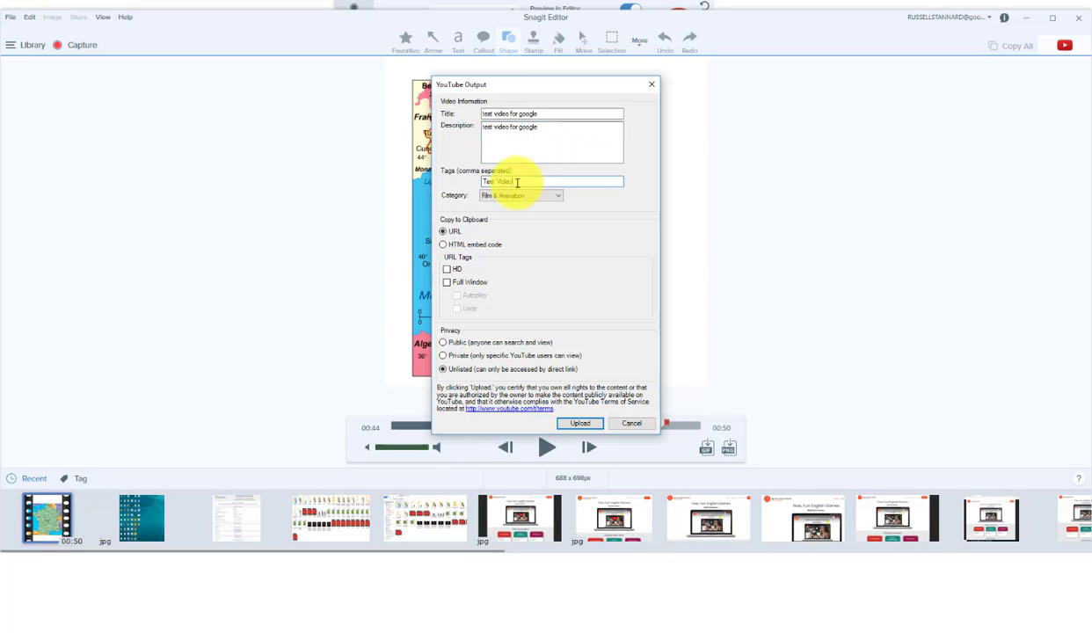
pyautogui.write('Test Video')
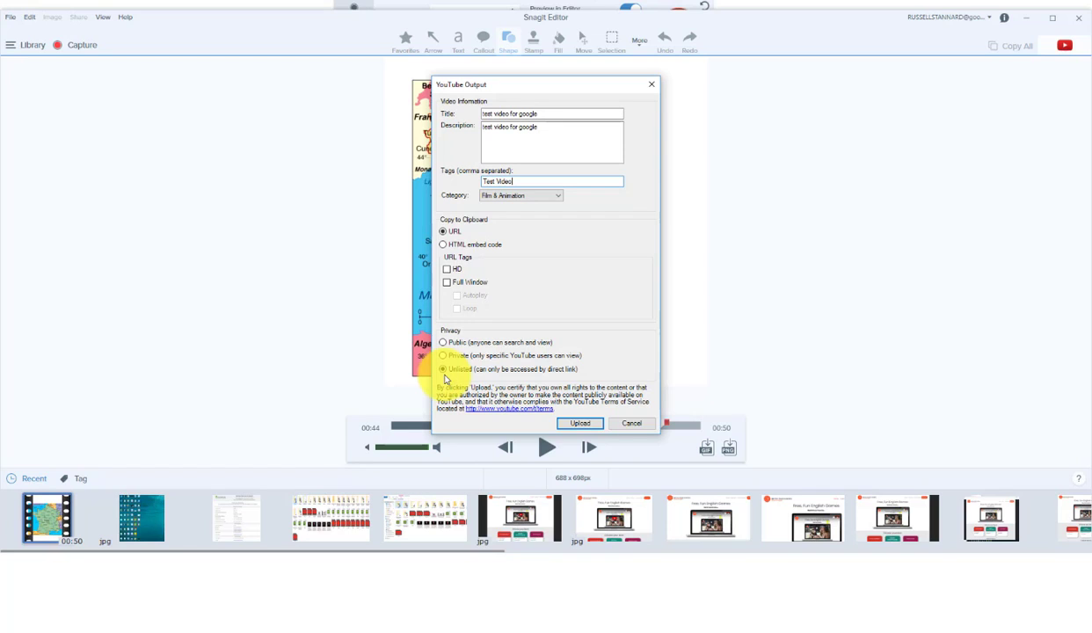
pyautogui.click(579, 423)
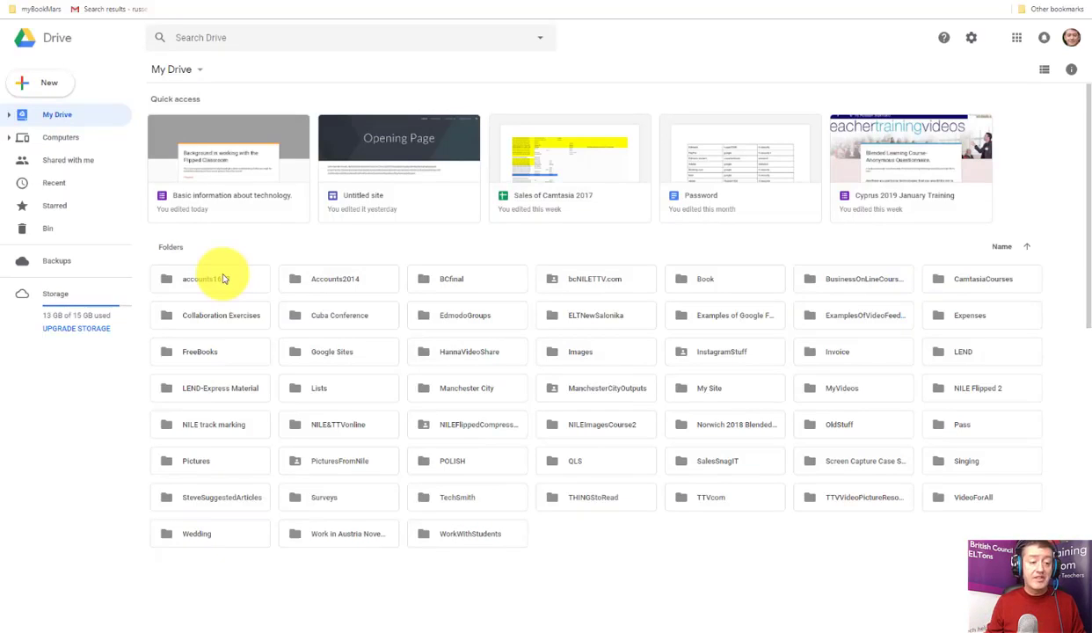
# Switch to Google Drive and create a new blank Google Form.
pyautogui.click(49, 85)
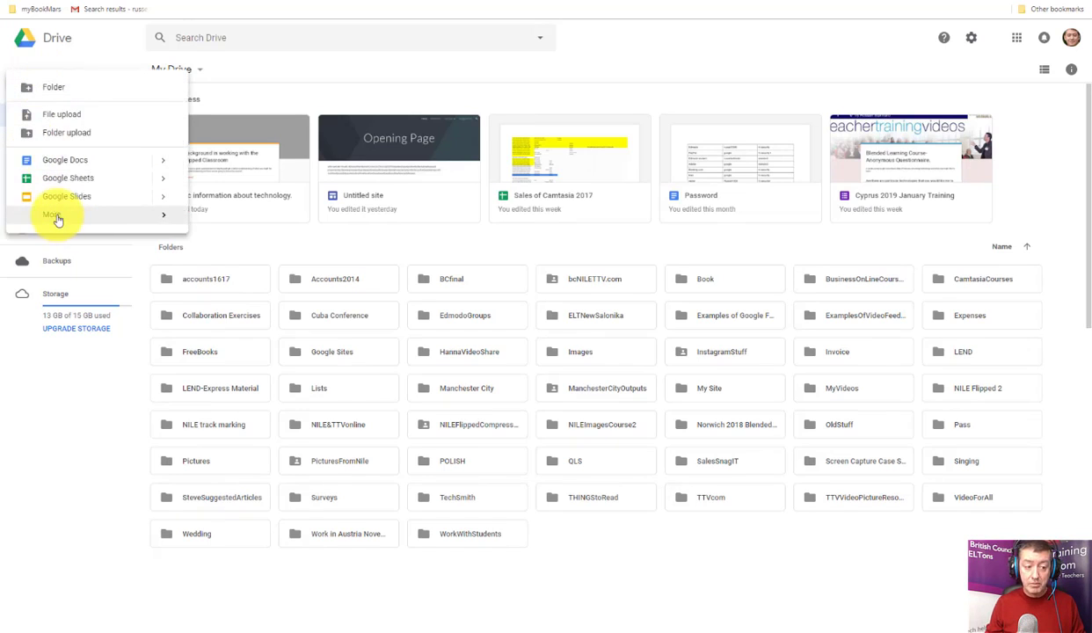
pyautogui.moveTo(96, 223)
pyautogui.click(249, 225)
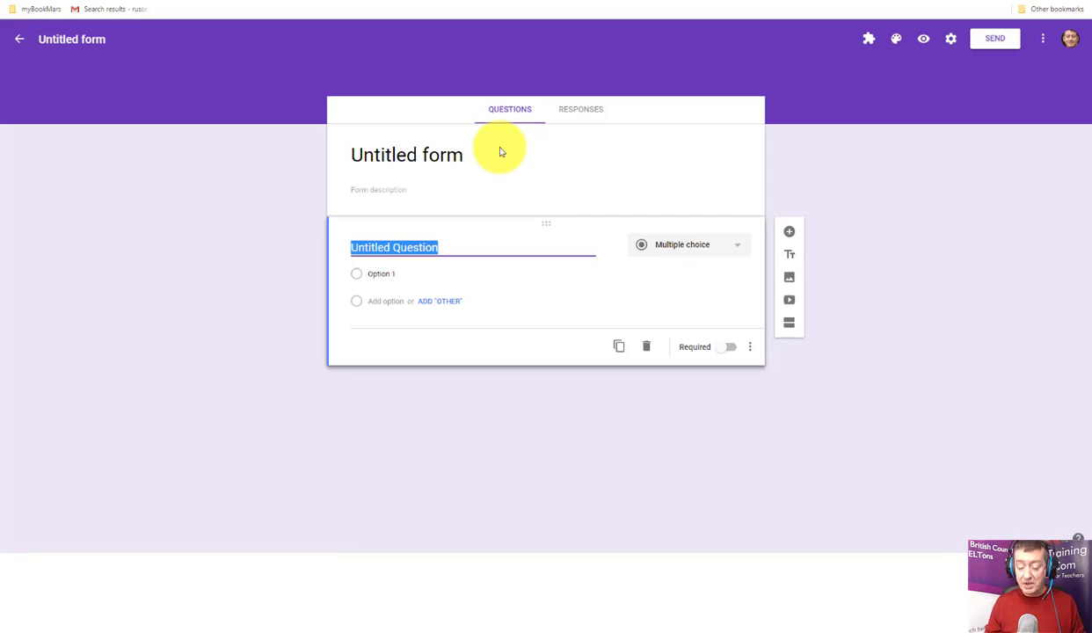
# Insert the uploaded map video into the form using its copied YouTube URL.
pyautogui.click(789, 300)
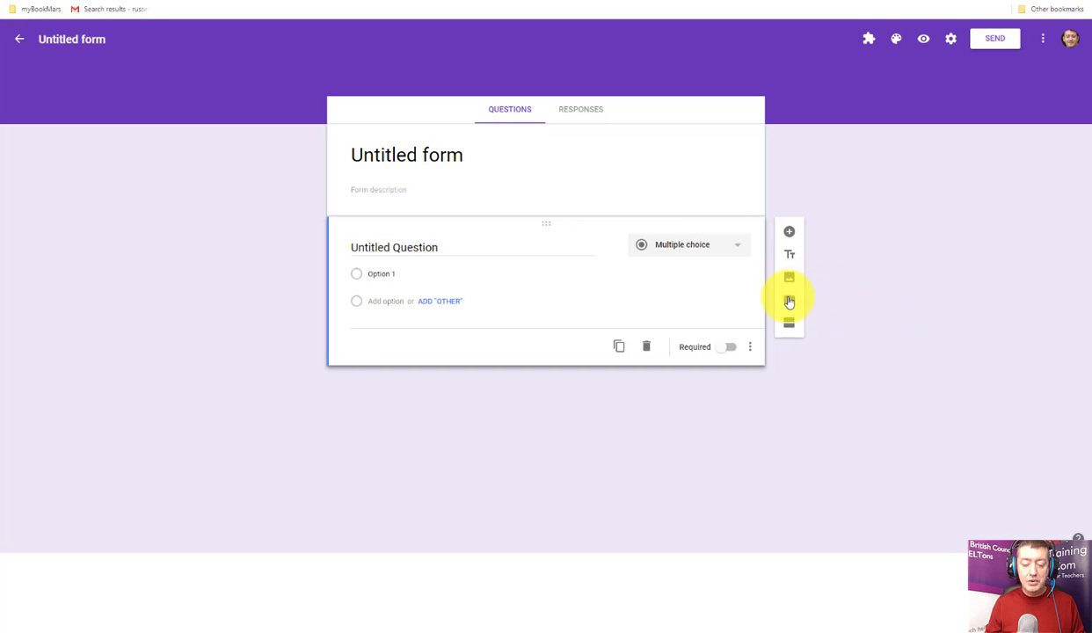
pyautogui.click(325, 179)
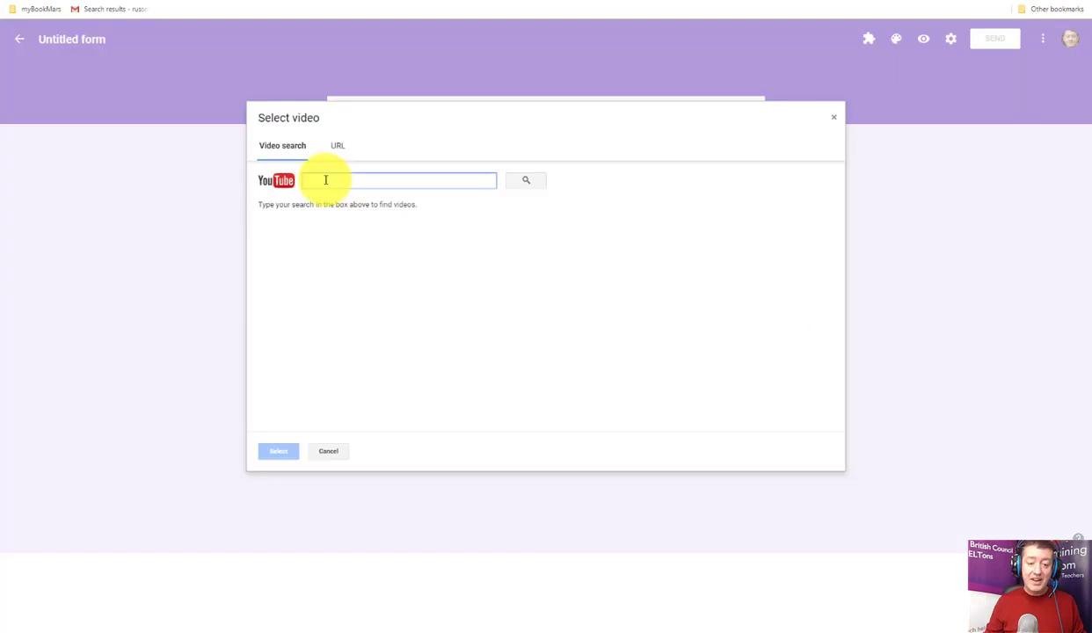
pyautogui.click(337, 146)
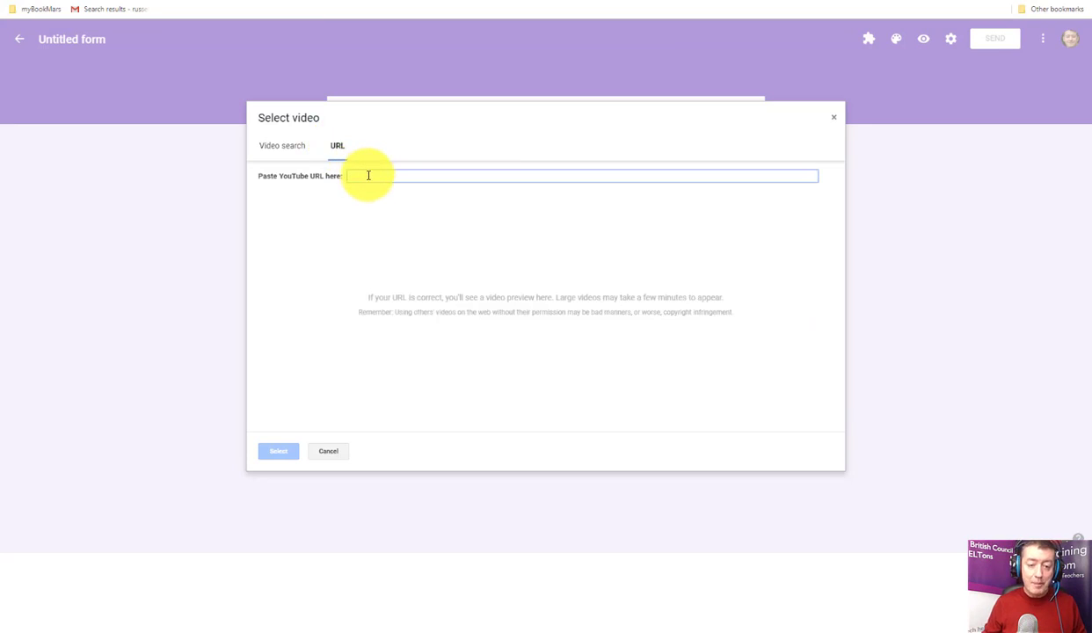
pyautogui.hotkey('ctrl', 'v')
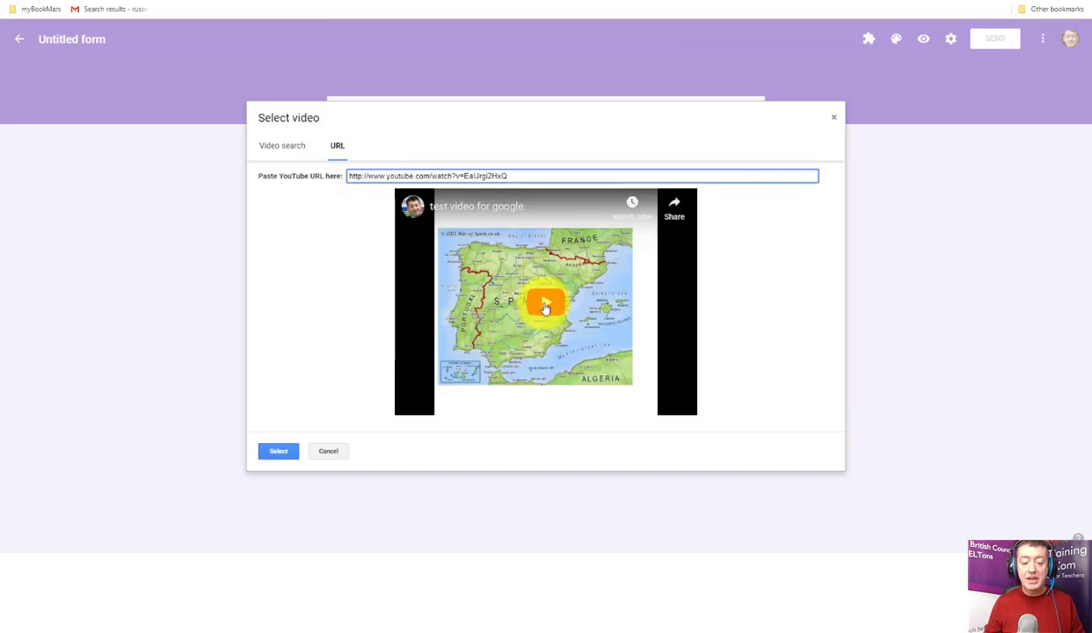
pyautogui.click(274, 451)
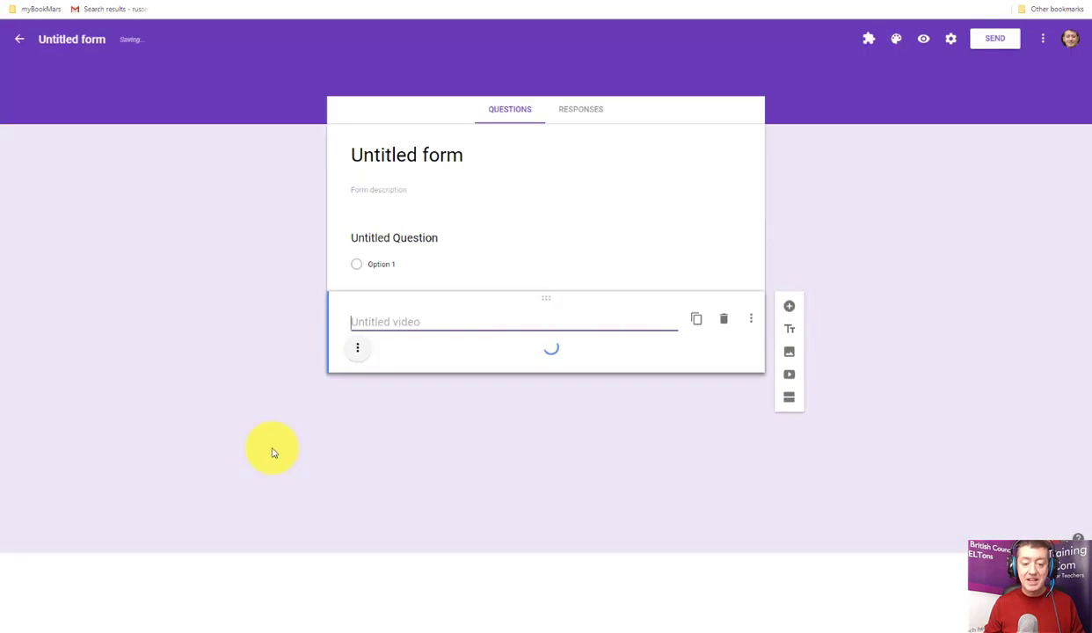
# Centre-align the map video in the form and enlarge it.
pyautogui.click(358, 350)
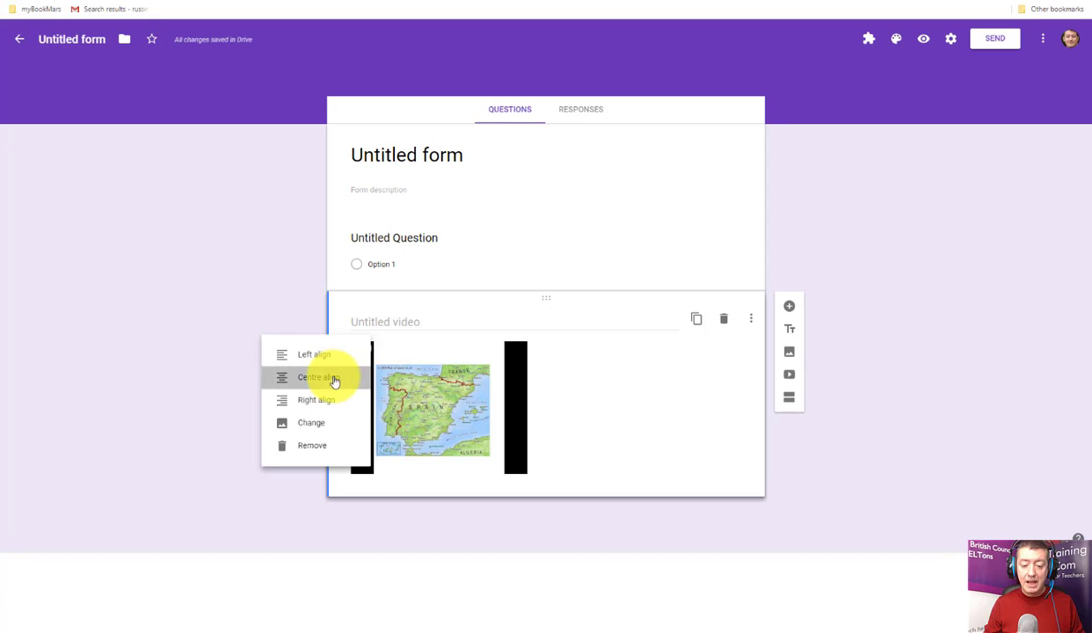
pyautogui.click(334, 379)
pyautogui.click(574, 457)
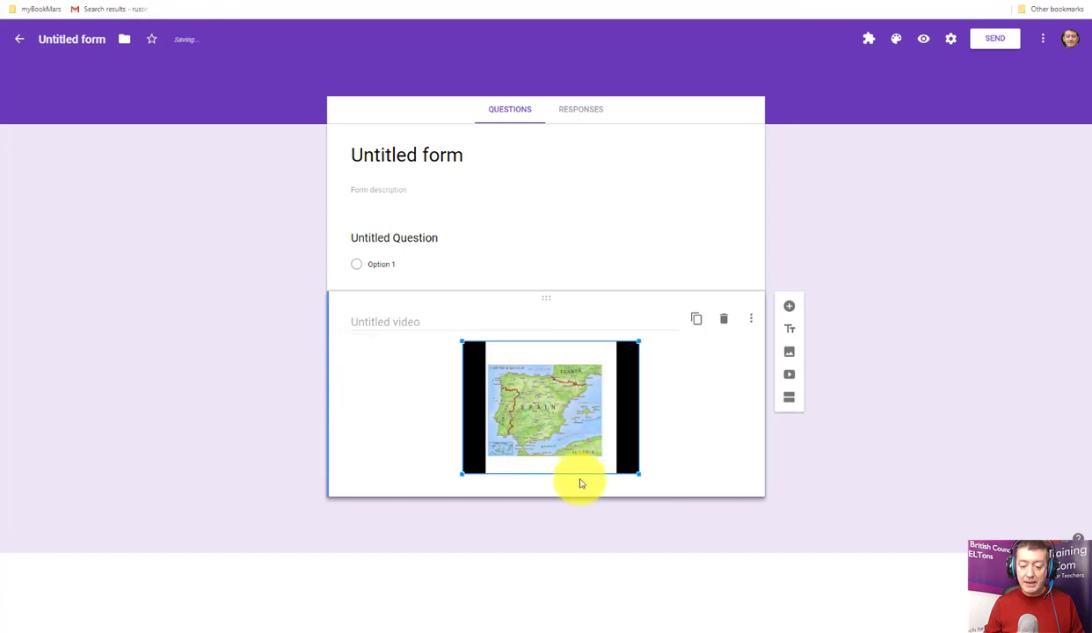
pyautogui.moveTo(639, 474); pyautogui.dragTo(679, 532)
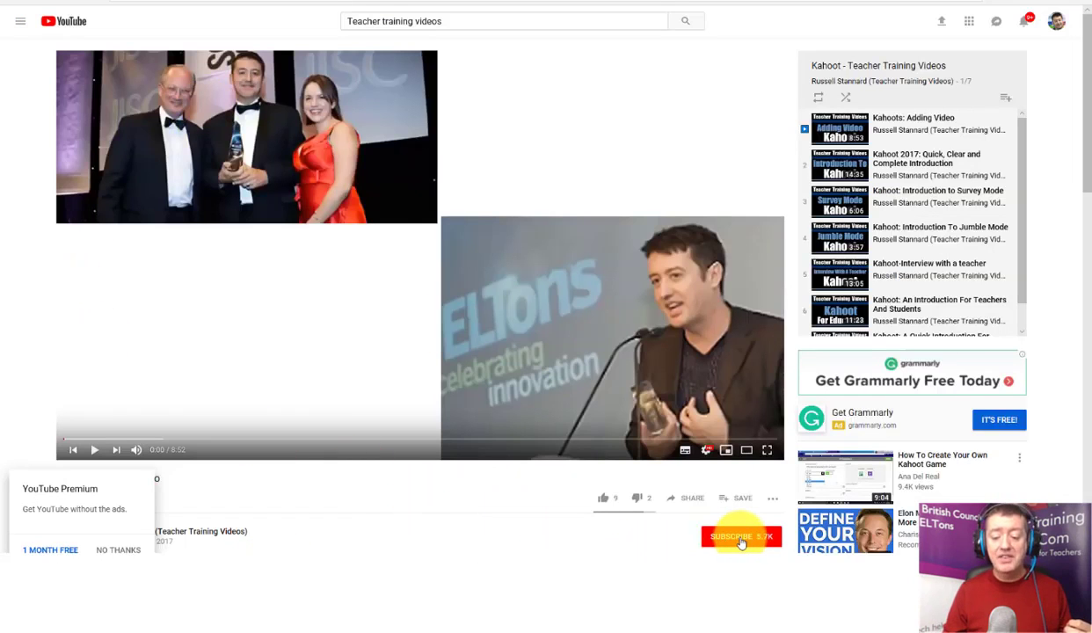
# Switch to YouTube and subscribe to the Teacher Training Videos channel.
pyautogui.click(741, 541)
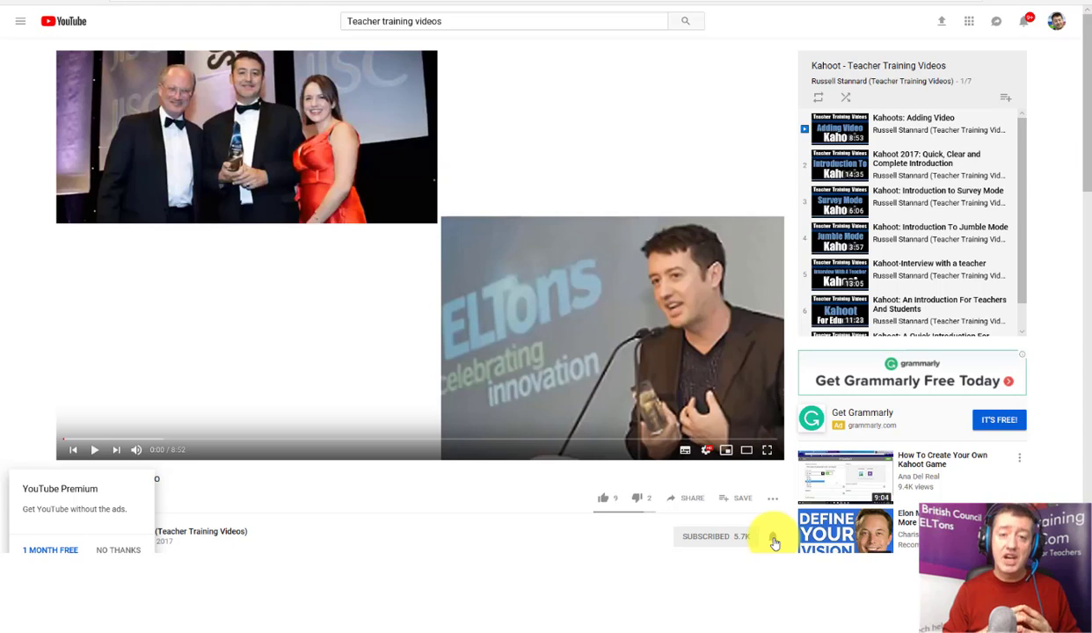
pyautogui.click(391, 526)
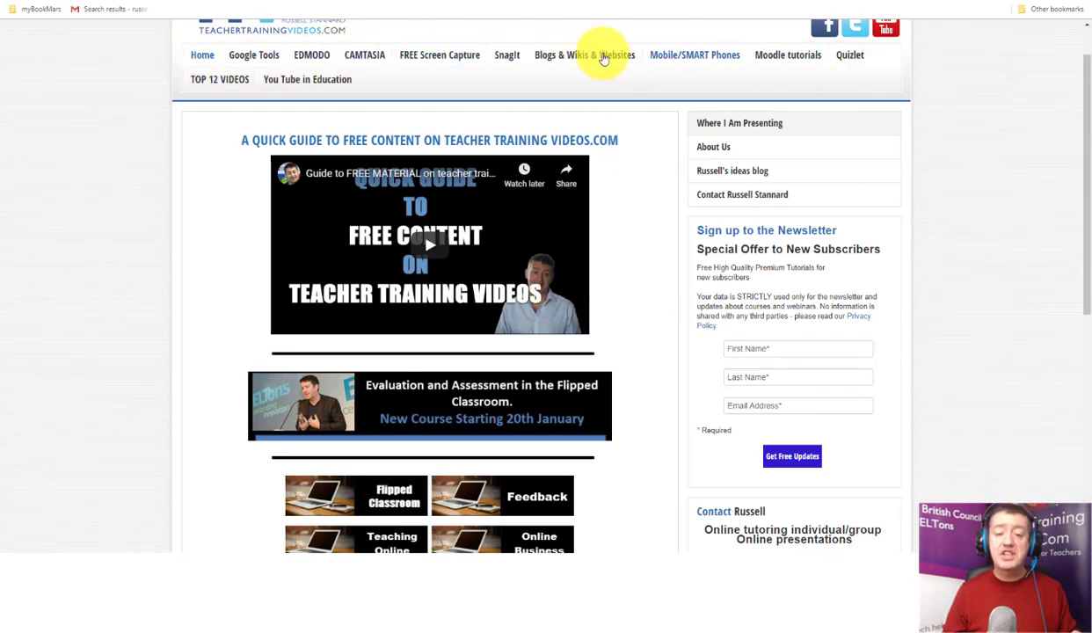
# View the SnagIt page on the Teacher Training Videos site, then look through the home page's topic links and newsletter sign-up.
pyautogui.click(503, 59)
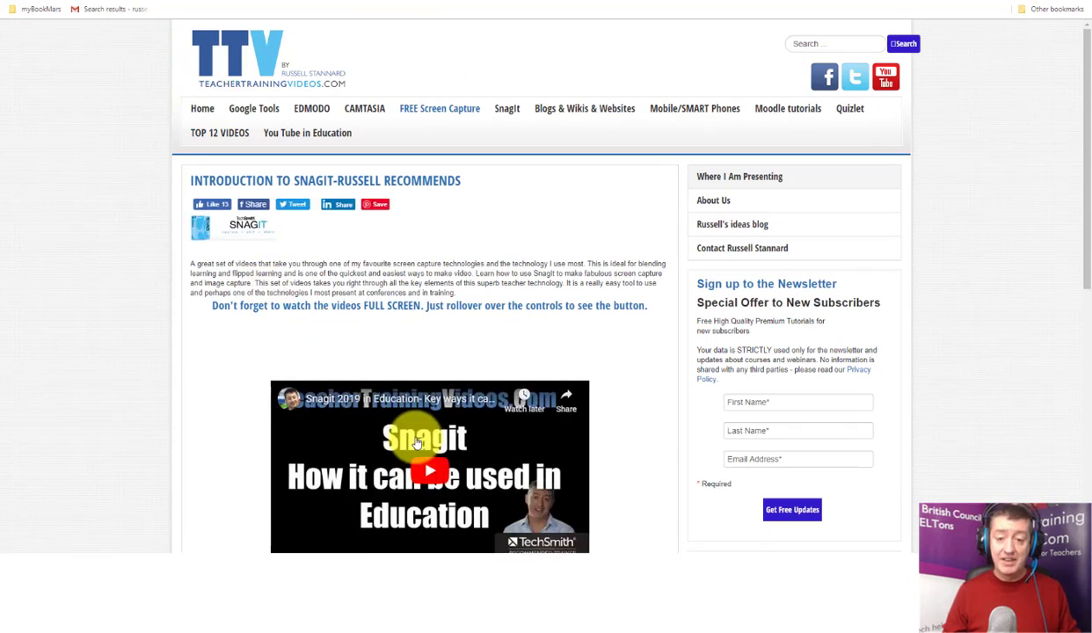
pyautogui.click(203, 110)
pyautogui.moveTo(1084, 166); pyautogui.dragTo(1088, 347)
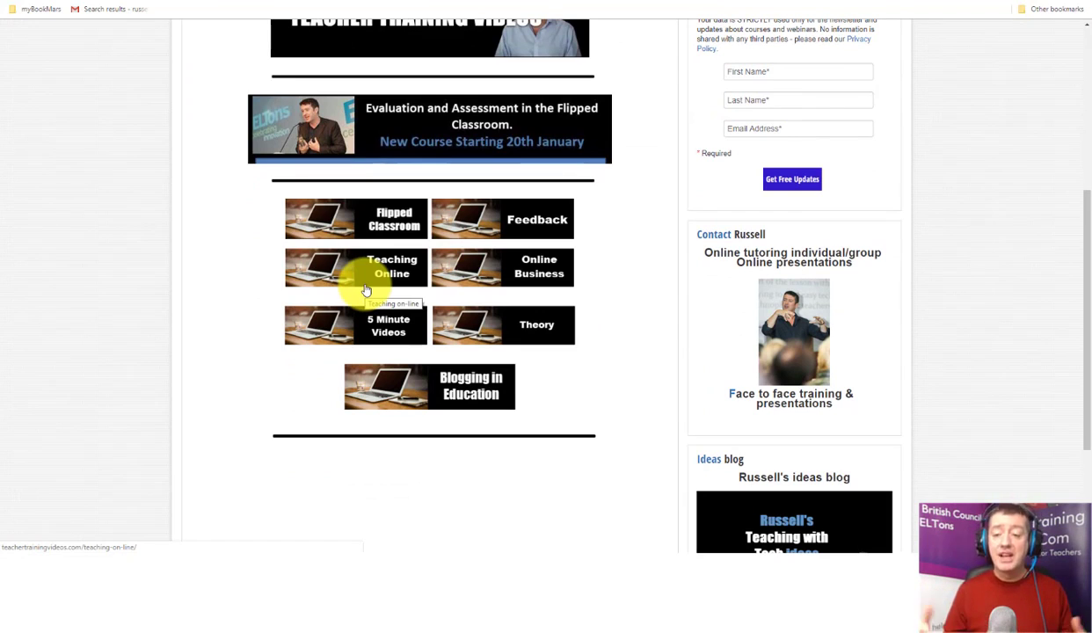
pyautogui.moveTo(1086, 230); pyautogui.dragTo(1086, 169)
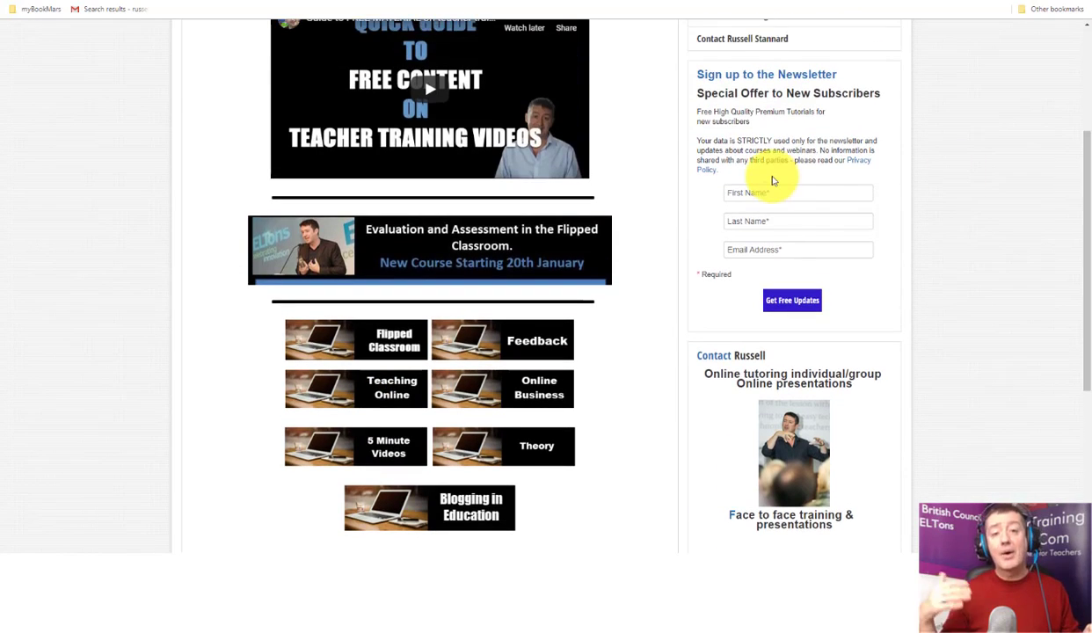